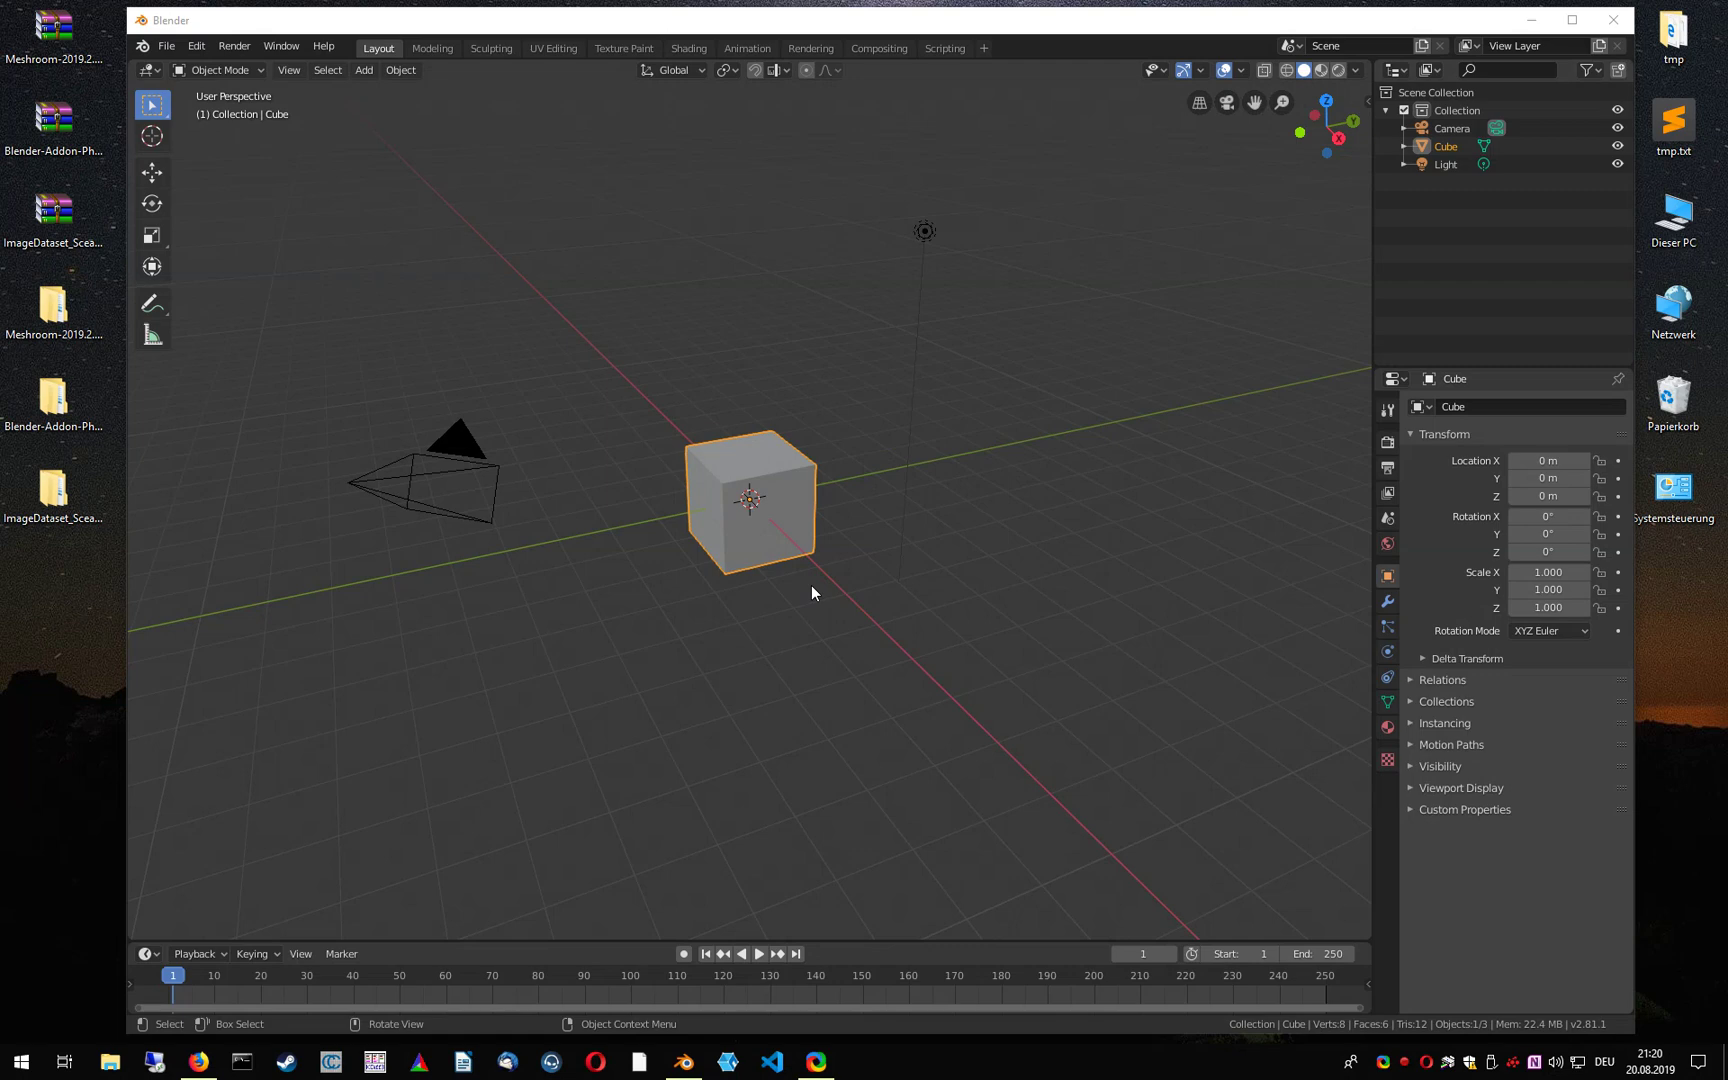
Read the Blender-Addon-Photogrammetry-Importer README in Firefox, then switch to the AliceVision homepage
{"action": "left_click", "coordinate": [149, 70]}
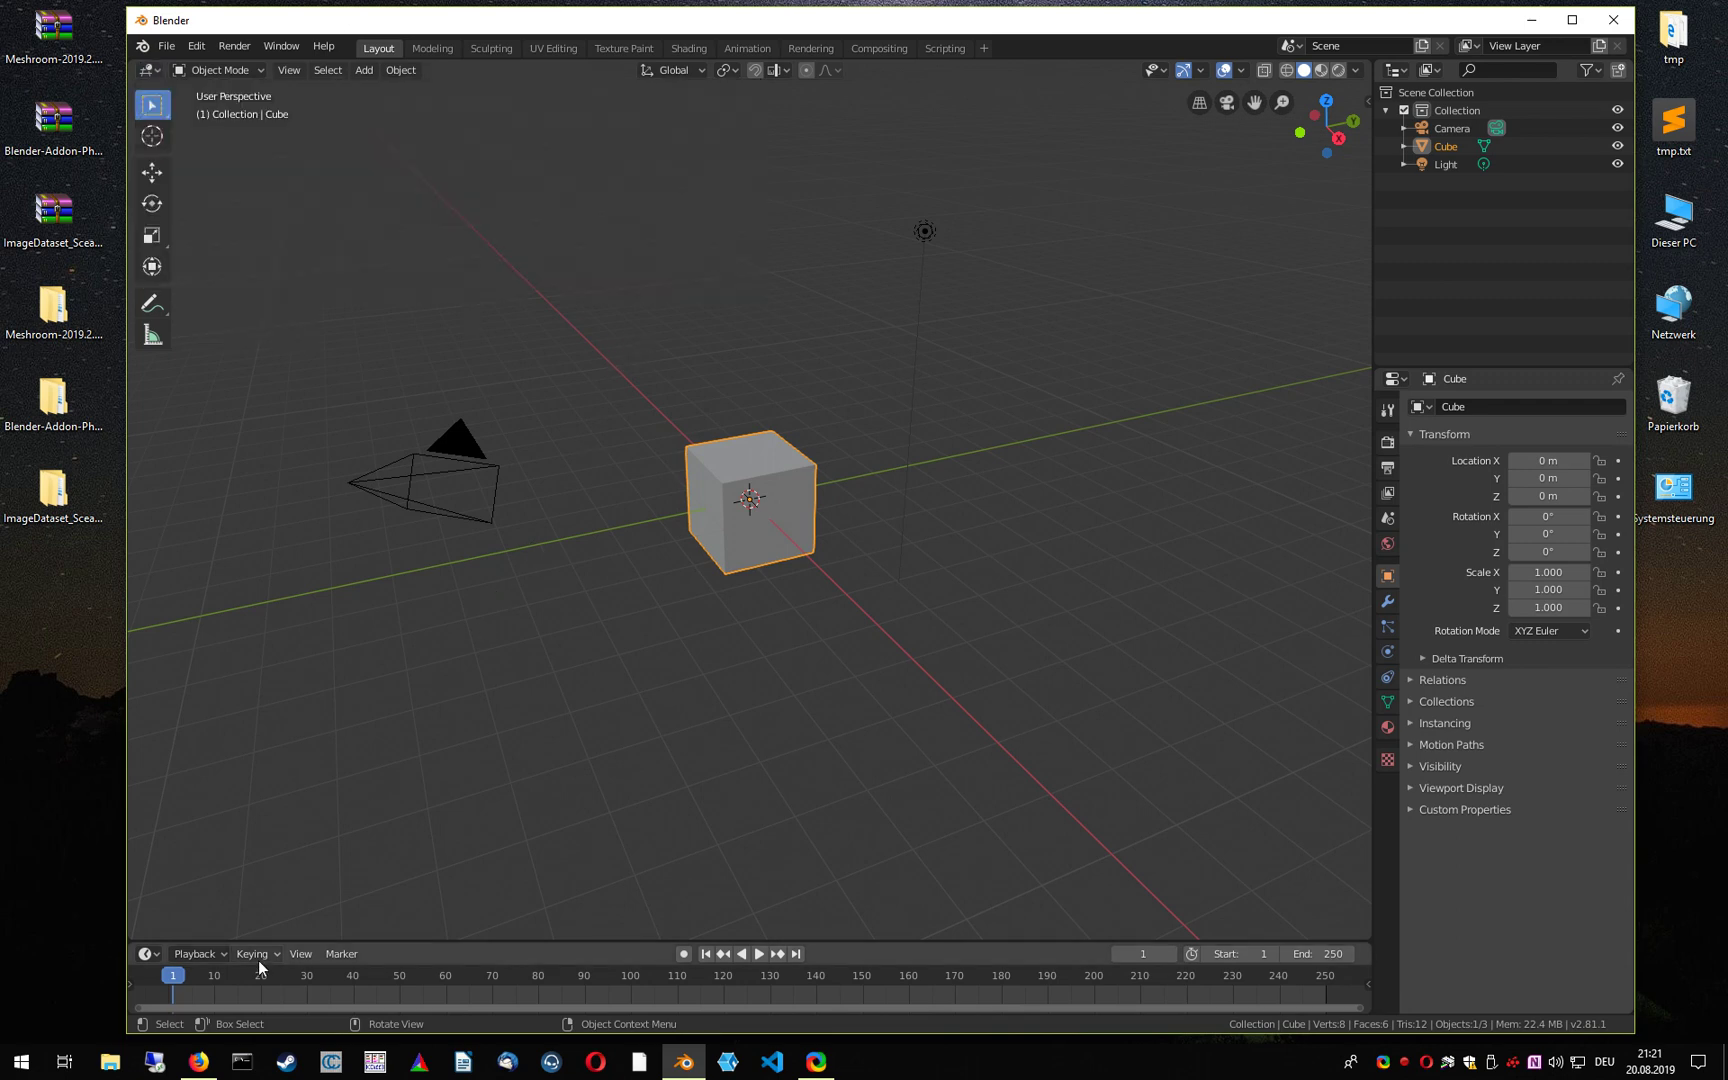
{"action": "left_click", "coordinate": [203, 1064]}
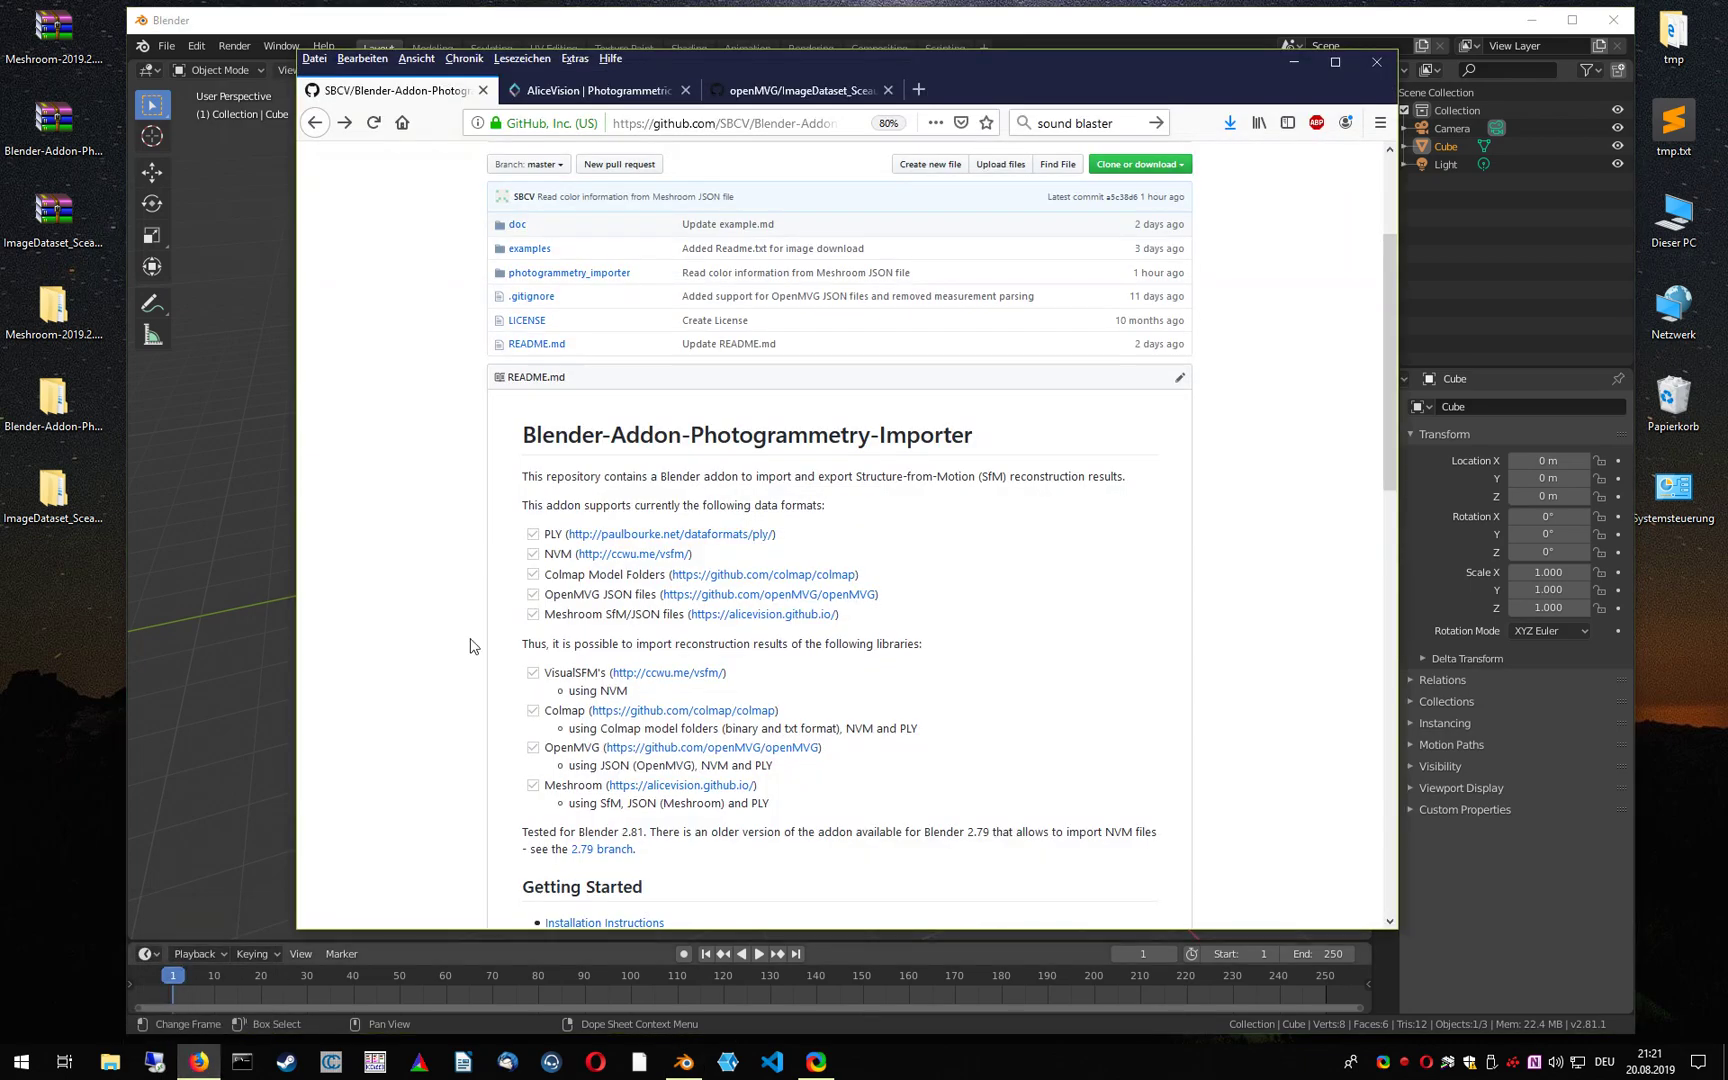
{"action": "scroll", "coordinate": [463, 599], "scroll_direction": "up", "scroll_amount": 5}
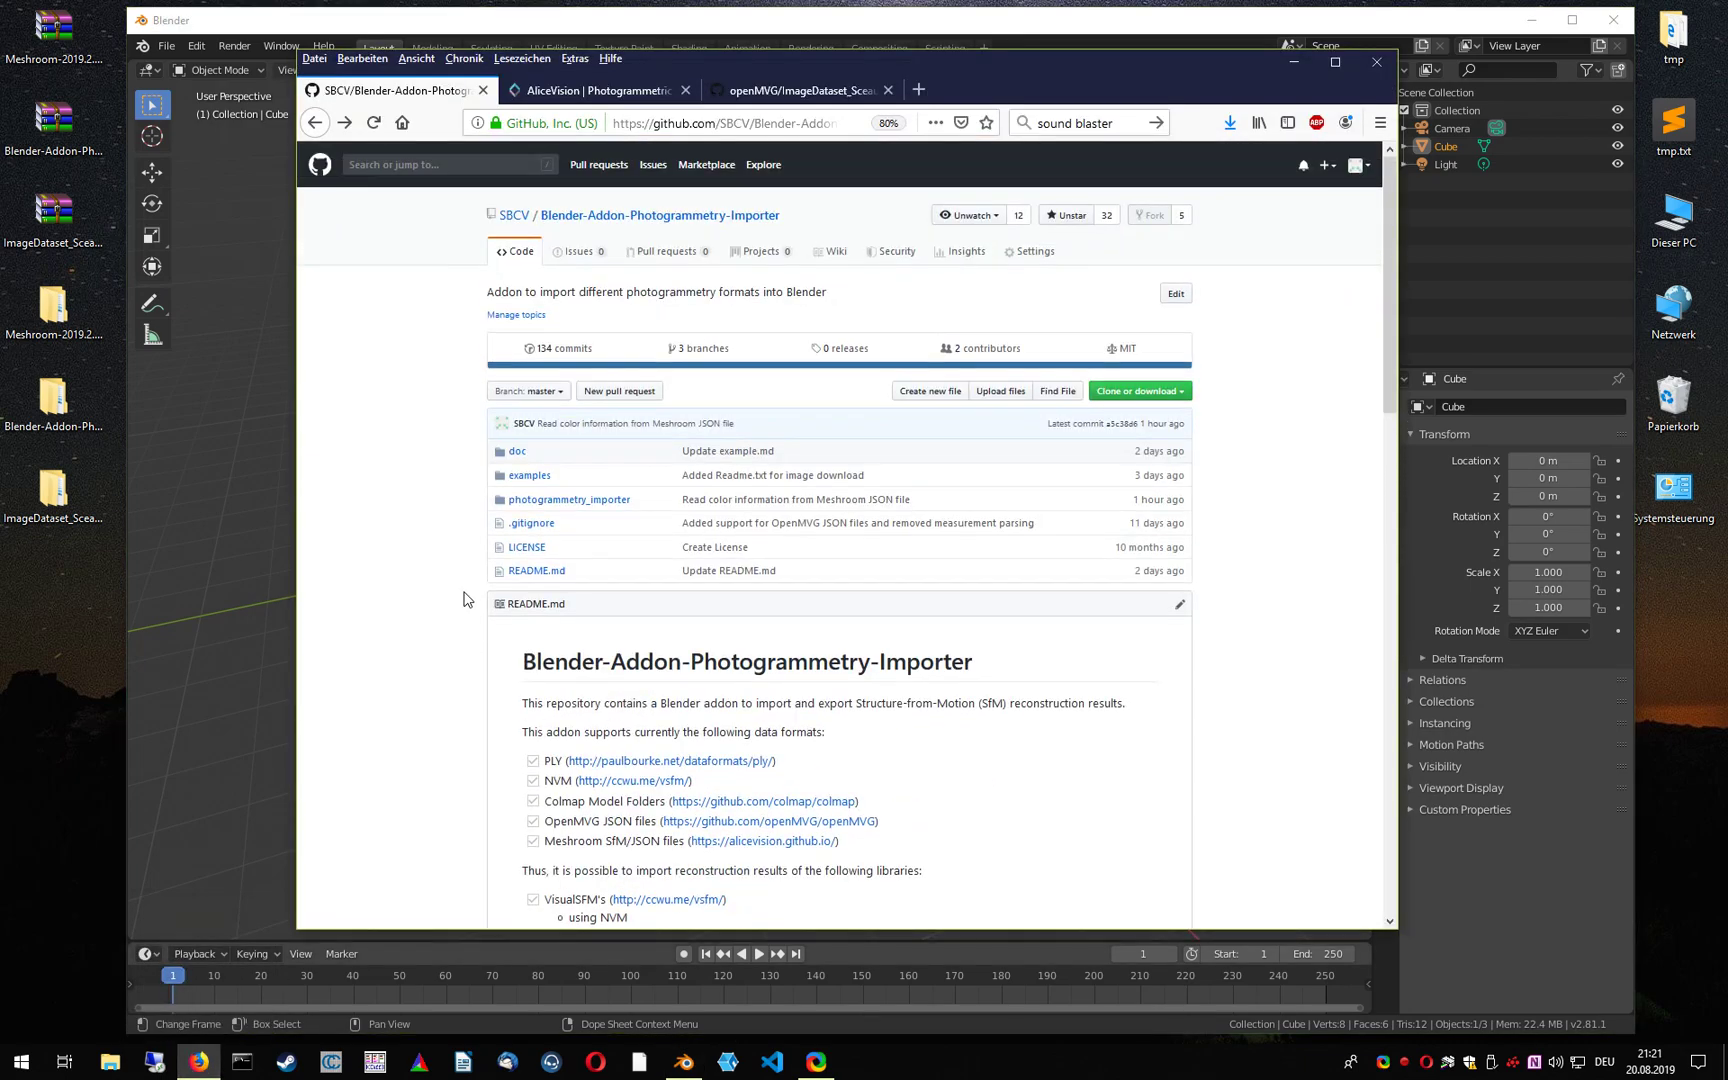
{"action": "scroll", "coordinate": [440, 602], "scroll_direction": "down", "scroll_amount": 3}
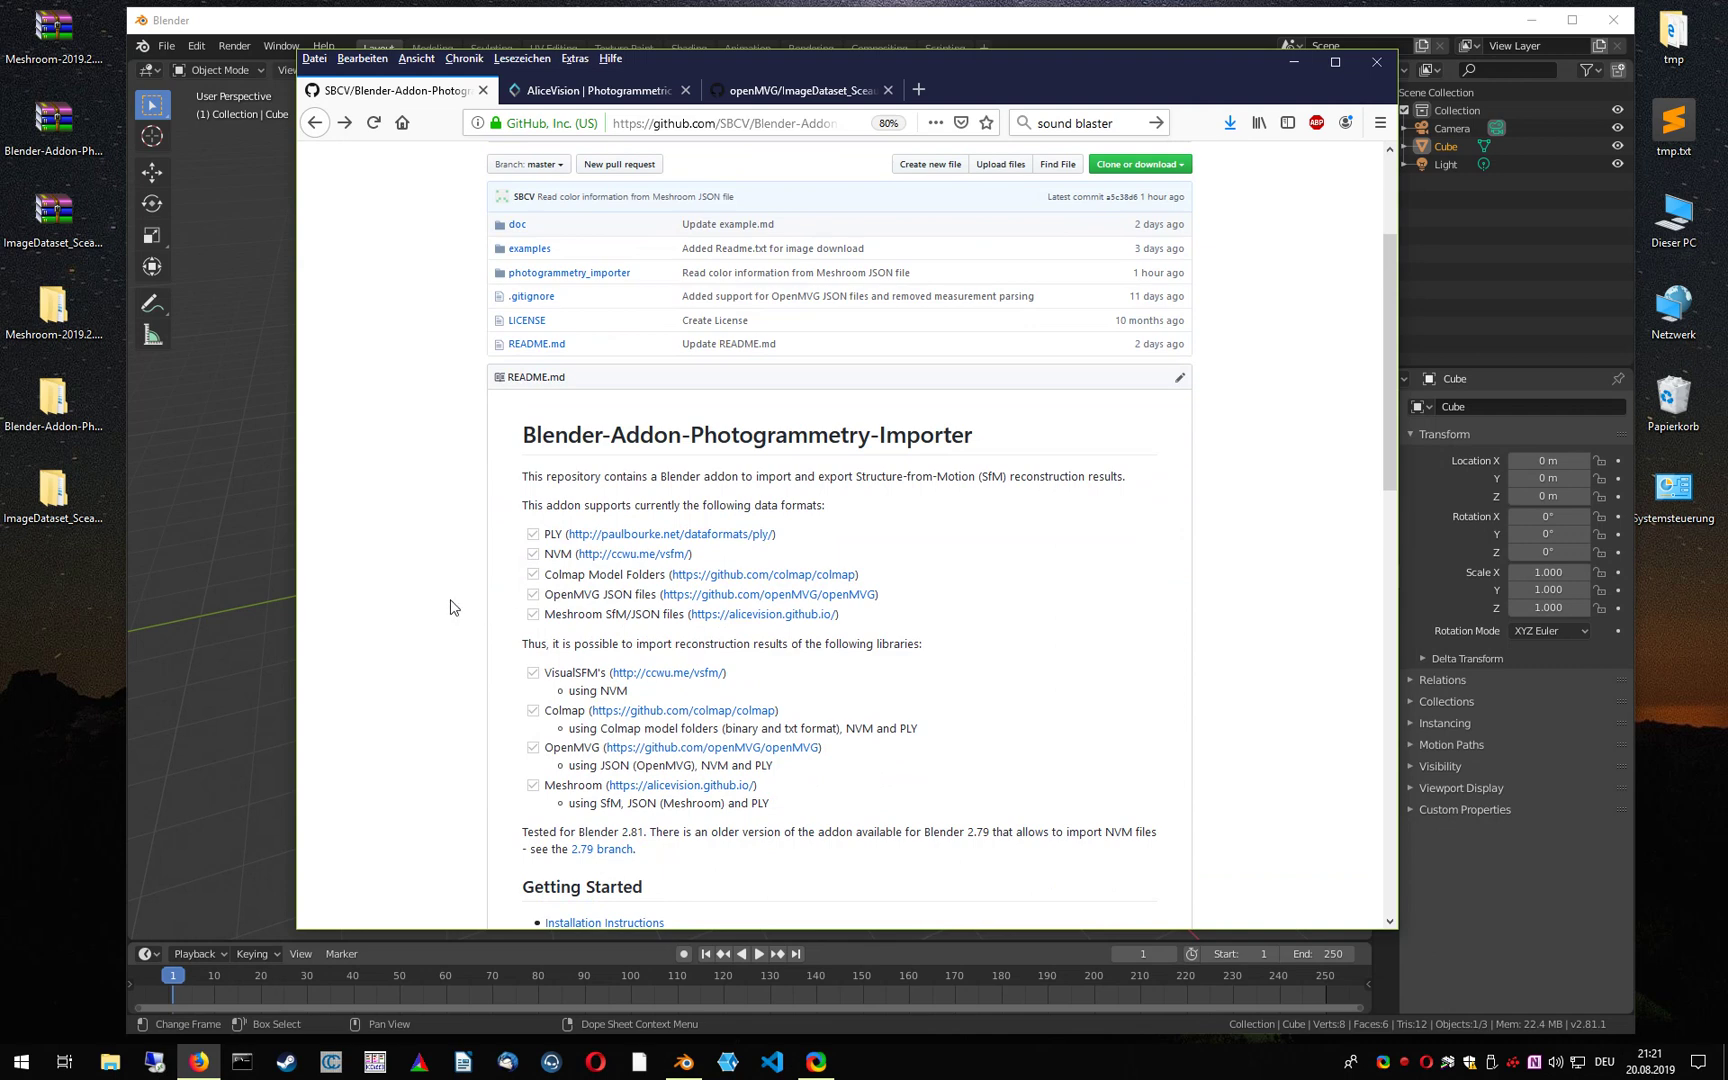
{"action": "scroll", "coordinate": [448, 606], "scroll_direction": "down", "scroll_amount": 2}
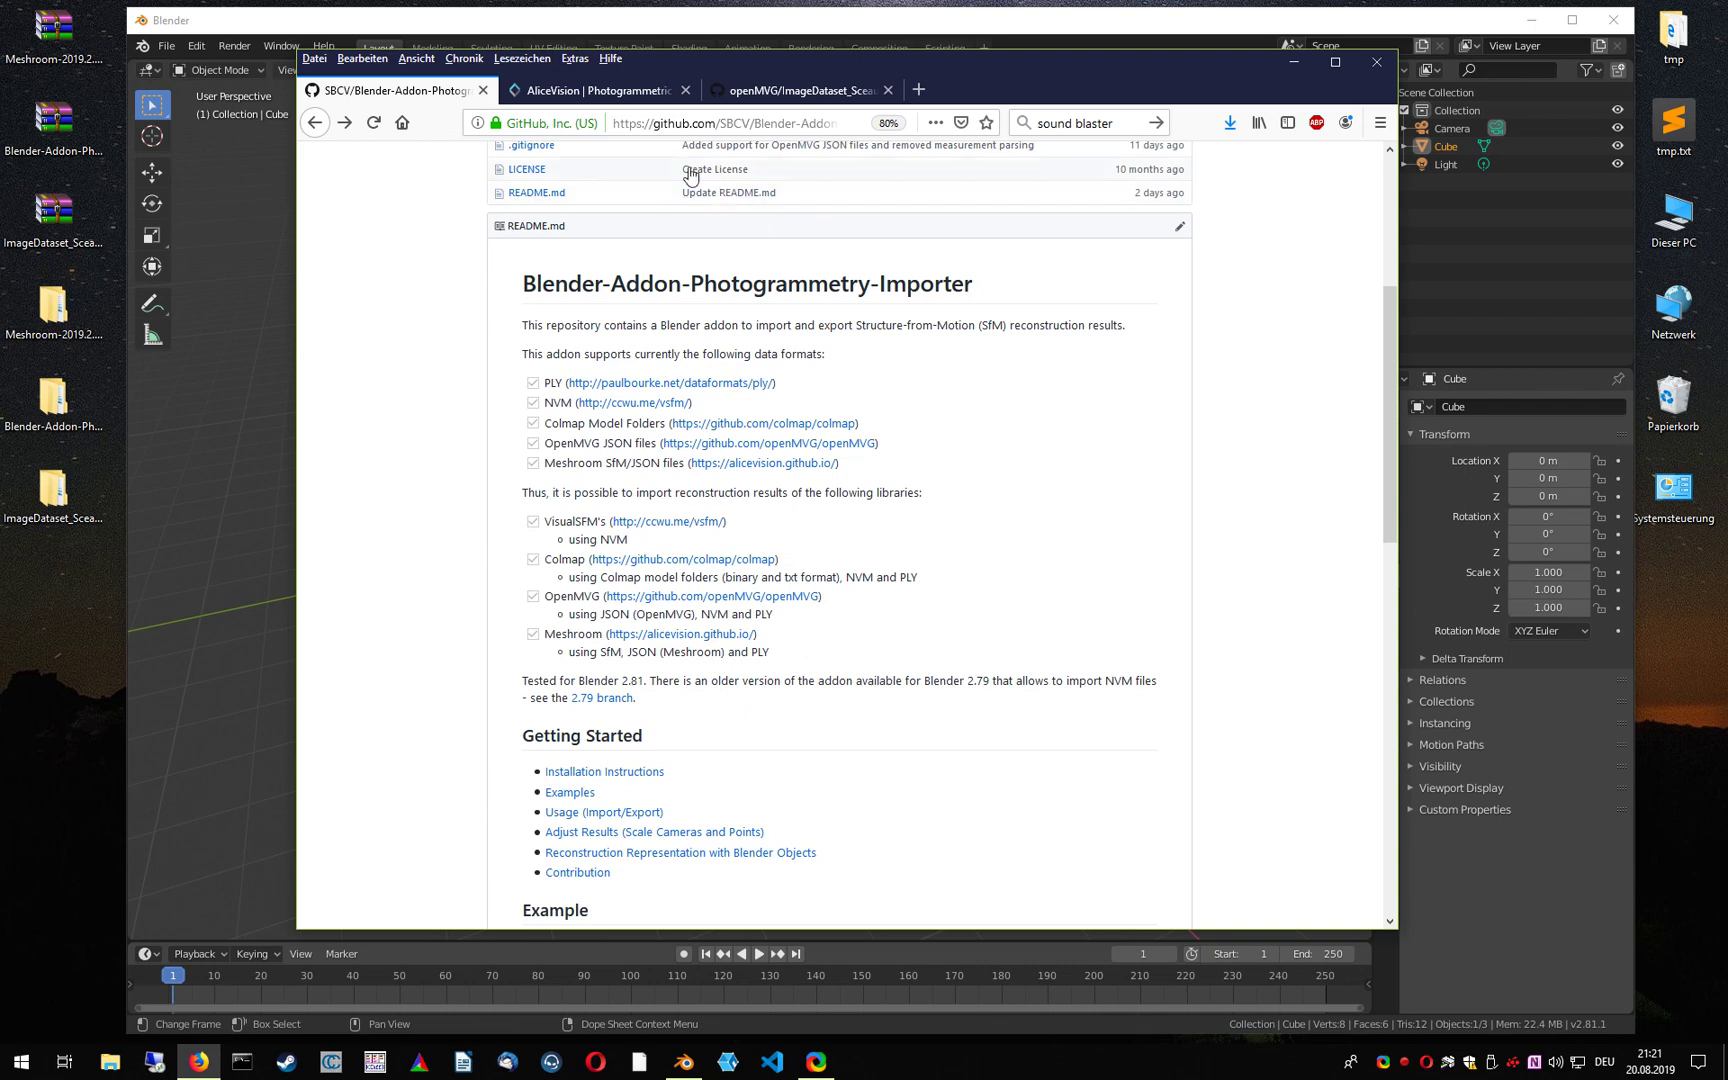
{"action": "left_click", "coordinate": [576, 92]}
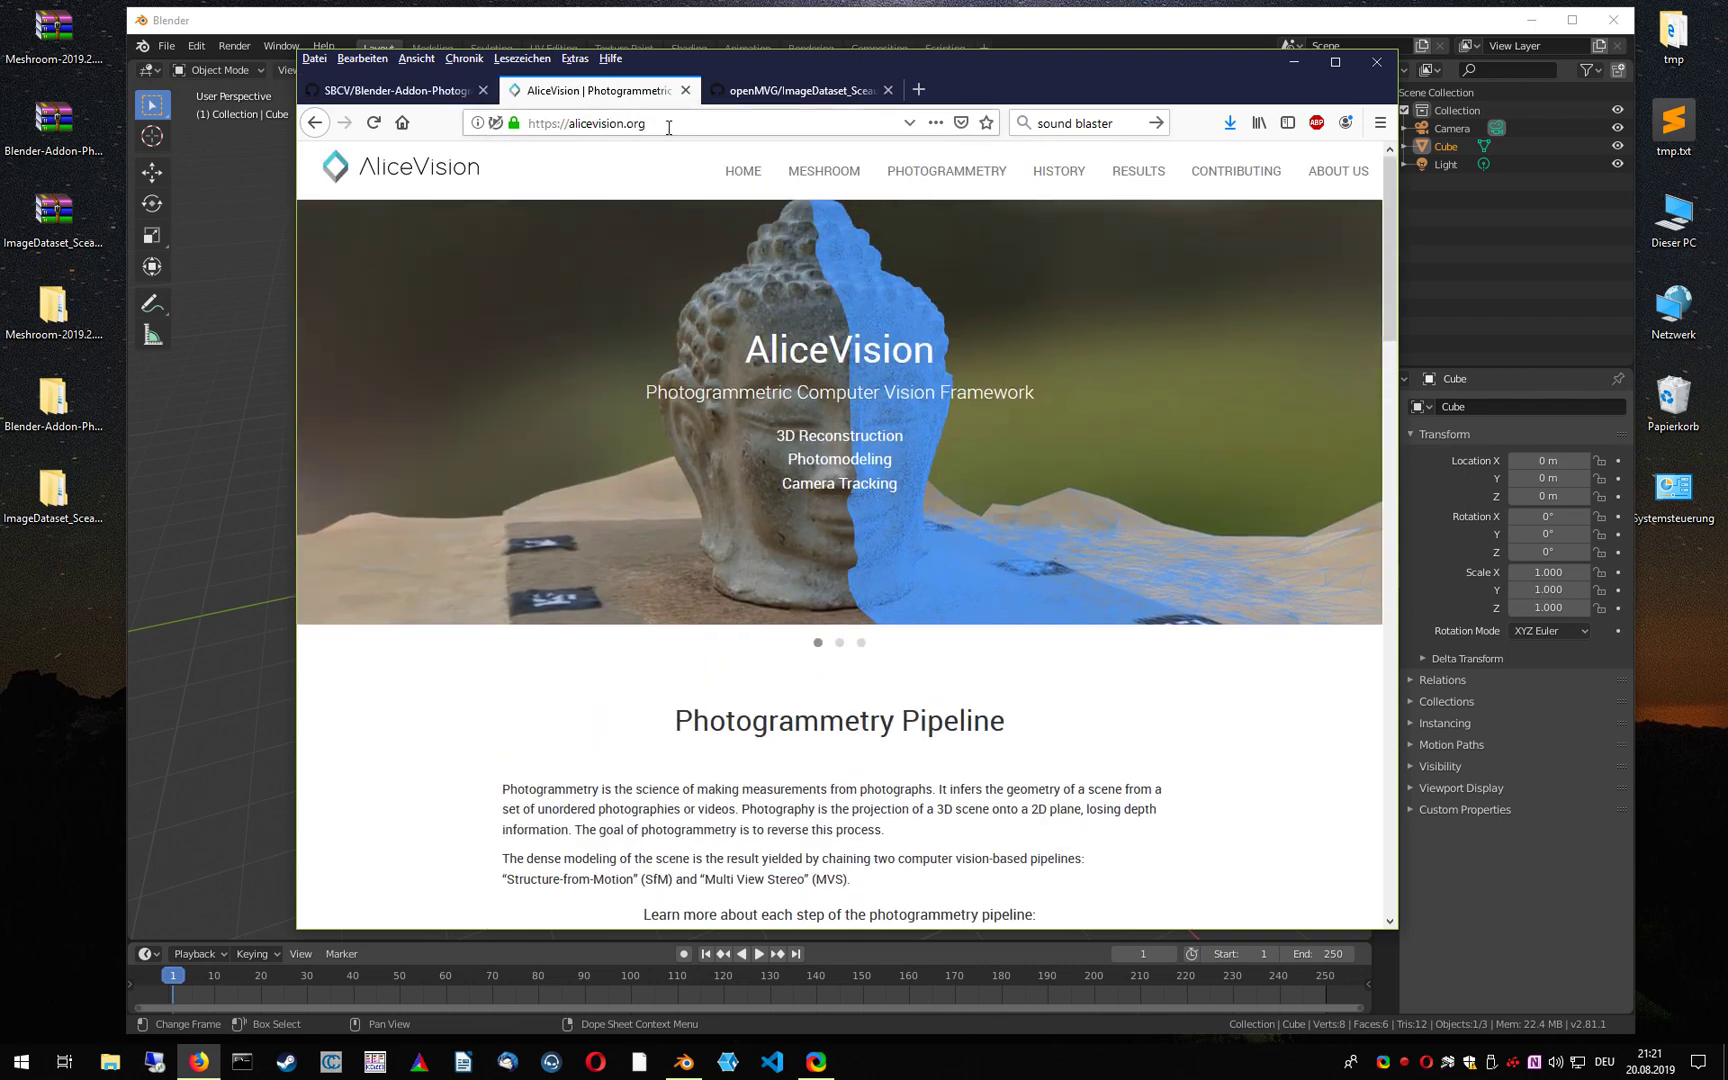
Open the Meshroom 2019.2.0 download page from the Meshroom card, then the desktop Meshroom folder
{"action": "scroll", "coordinate": [625, 286], "scroll_direction": "down", "scroll_amount": 8}
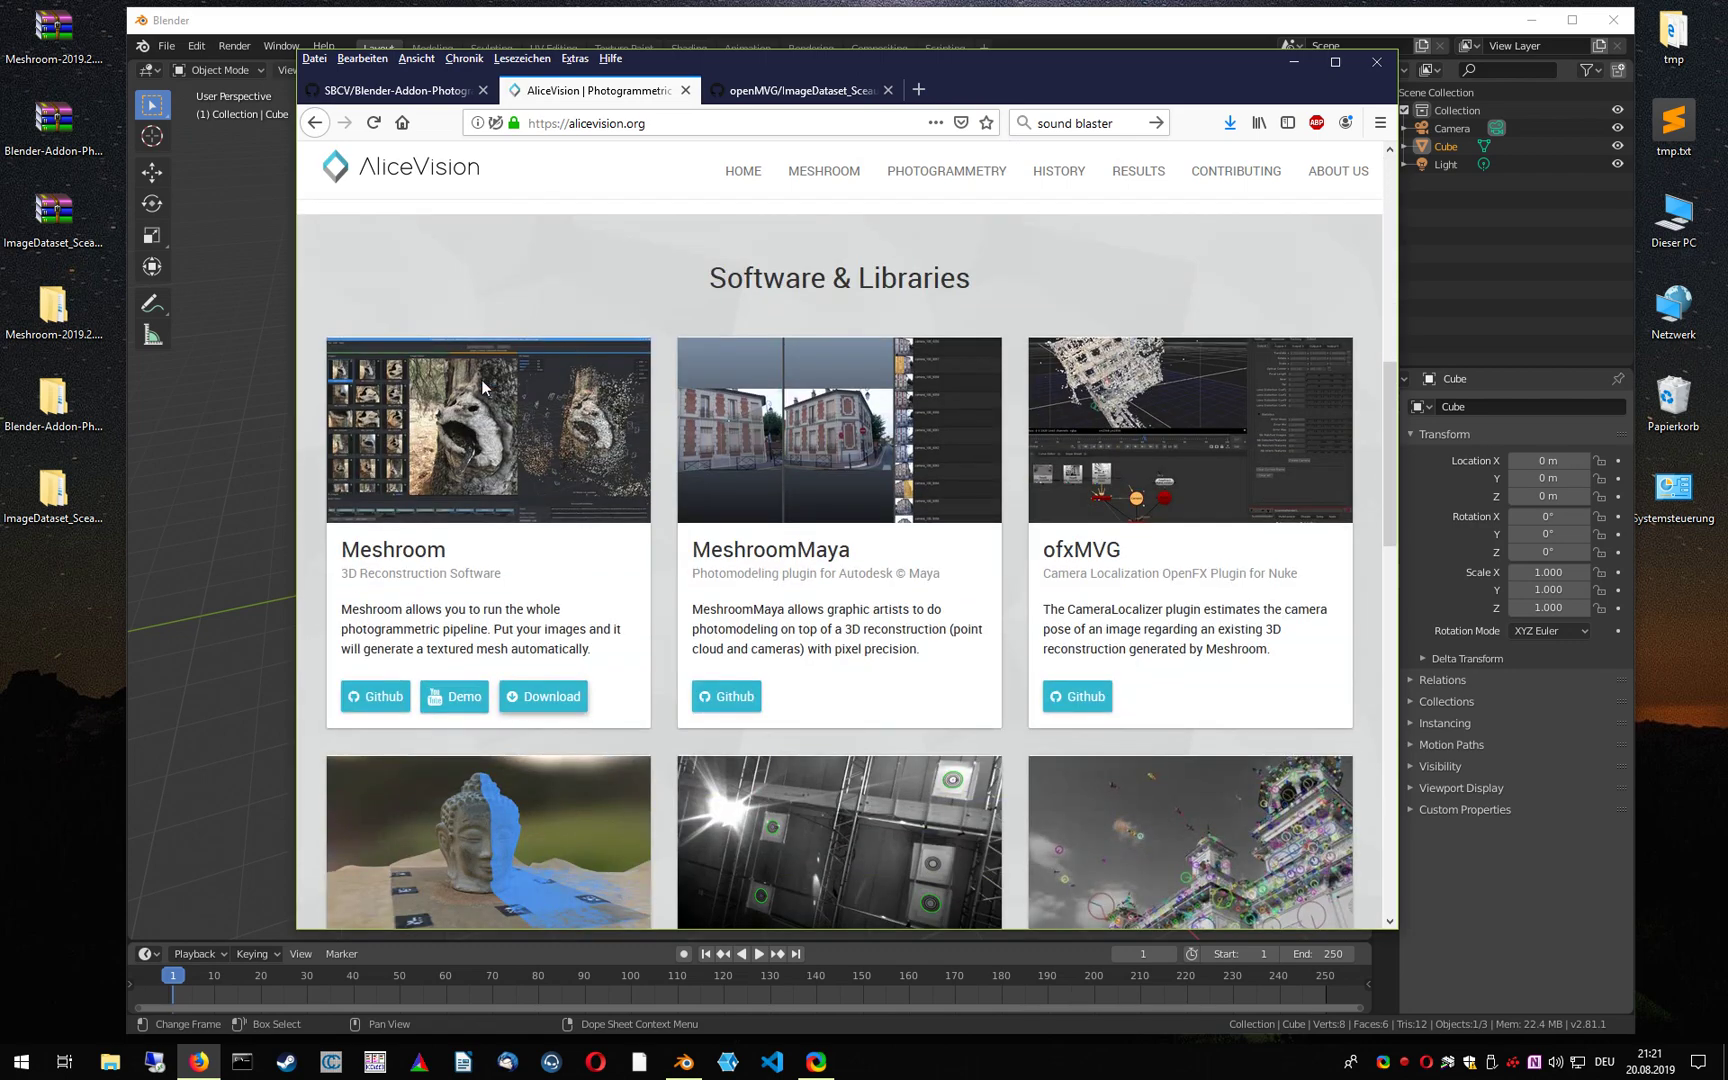
{"action": "left_click", "coordinate": [558, 699]}
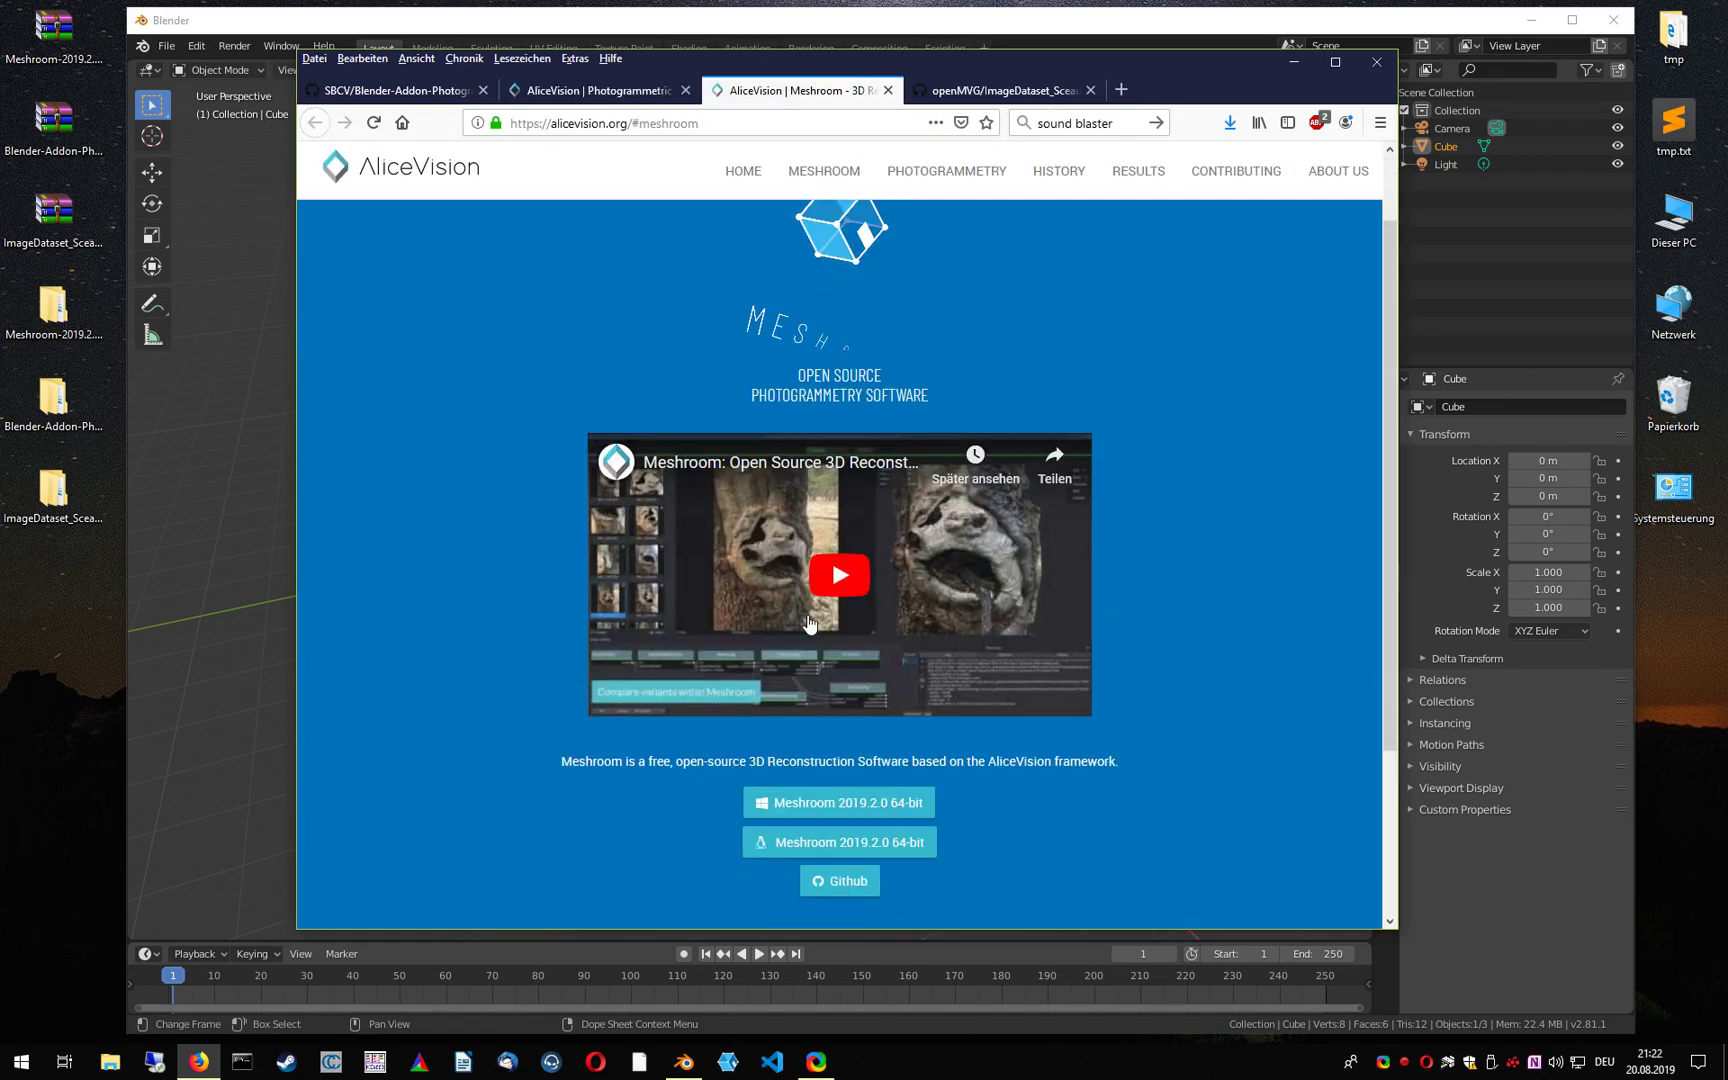
{"action": "scroll", "coordinate": [700, 600], "scroll_direction": "down", "scroll_amount": 2}
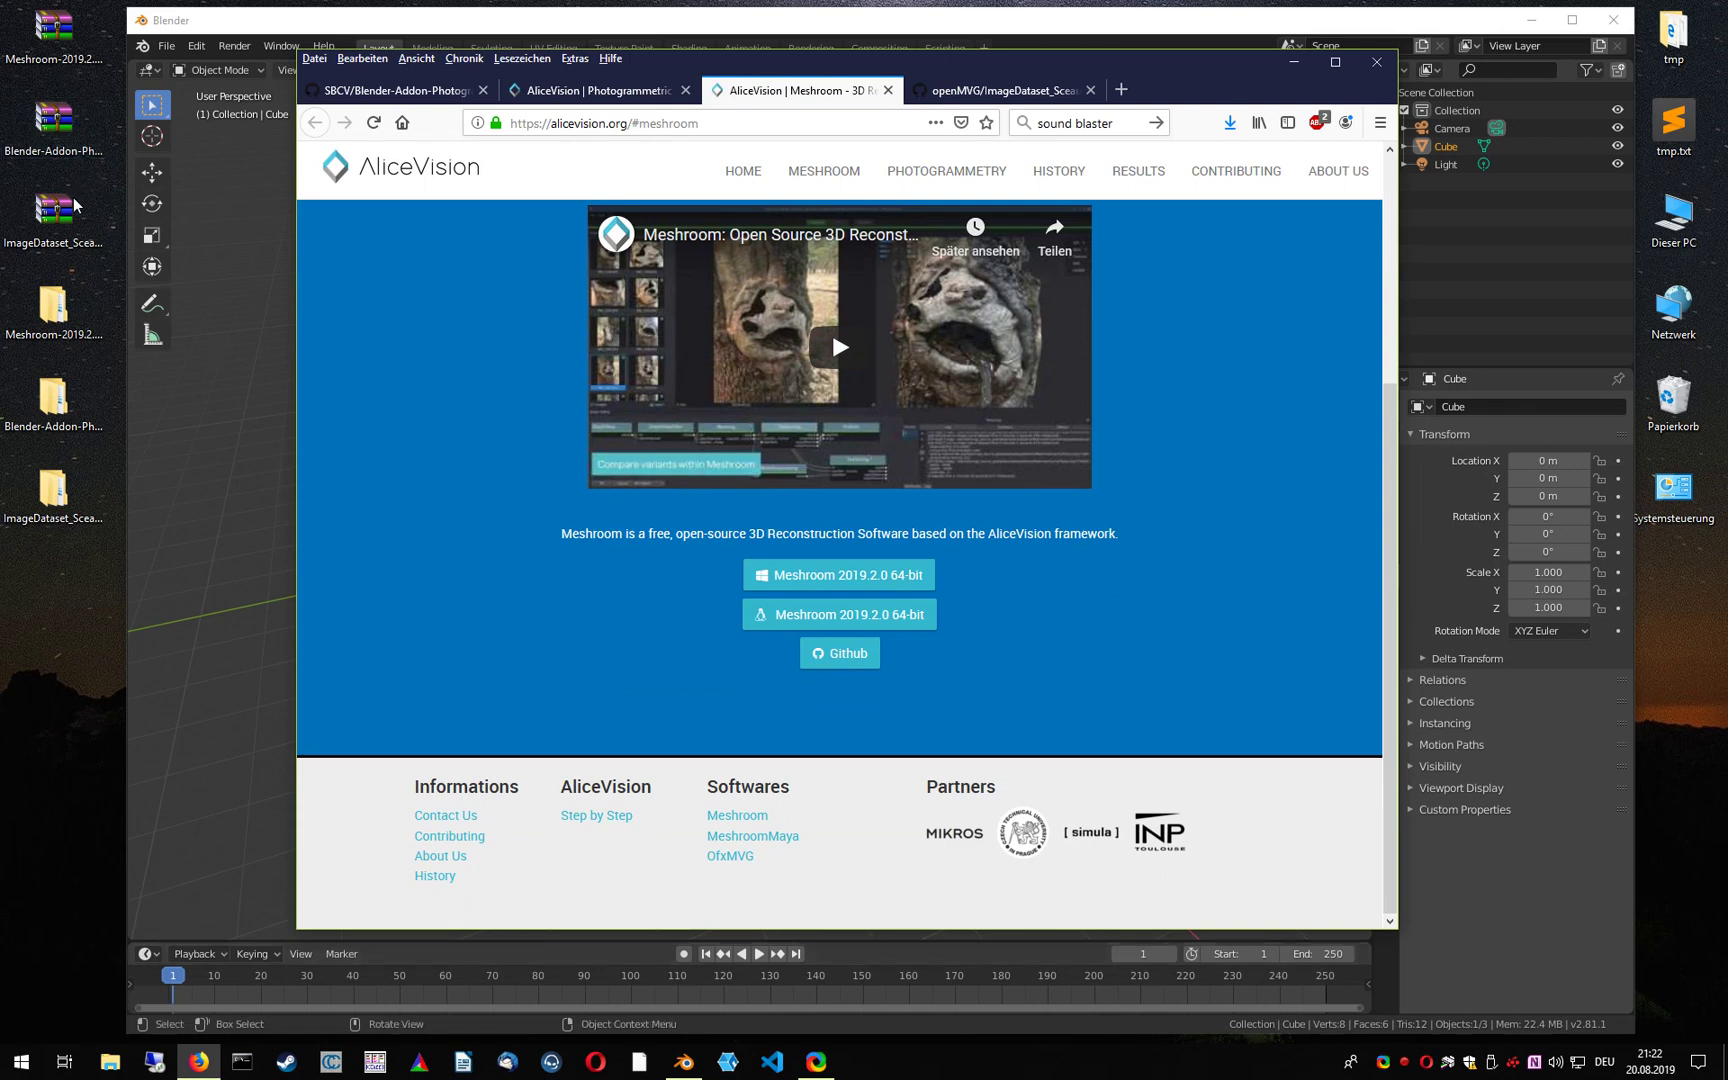
{"action": "double_click", "coordinate": [63, 310]}
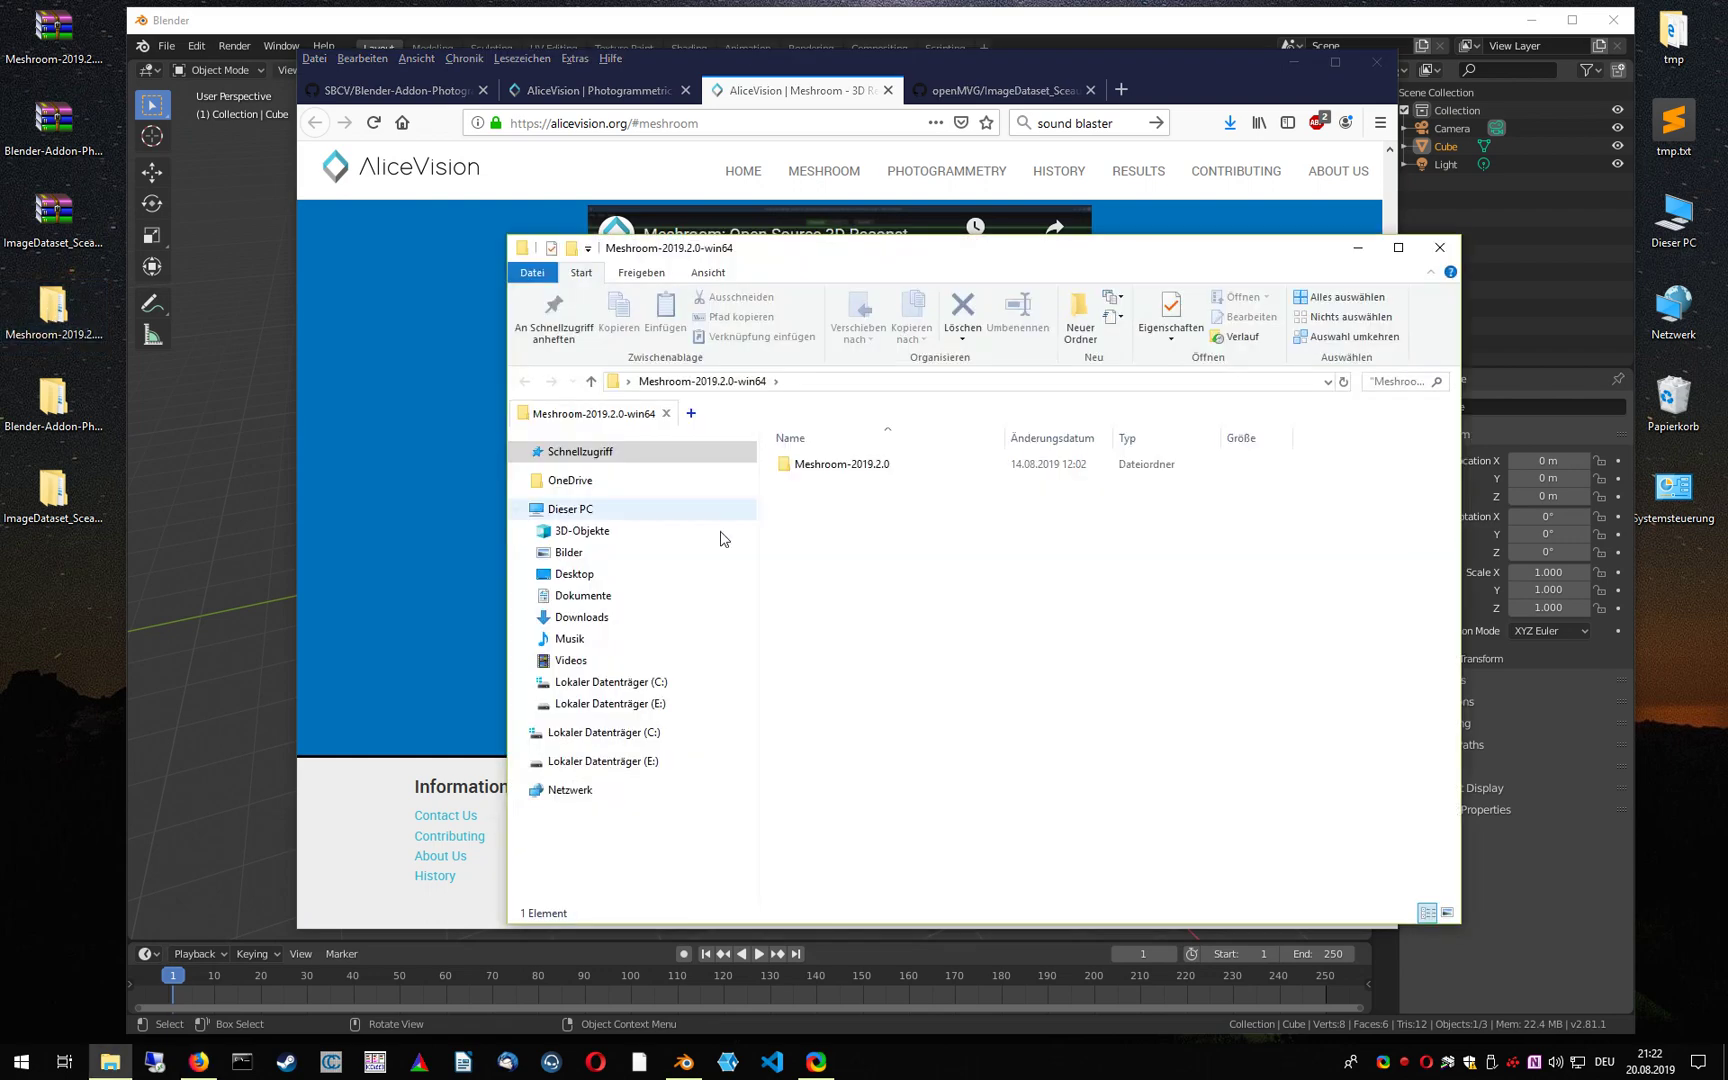
Run Meshroom.exe from the Meshroom-2019.2.0 folder, then bring Firefox back to the front
{"action": "double_click", "coordinate": [835, 464]}
{"action": "left_click", "coordinate": [836, 543]}
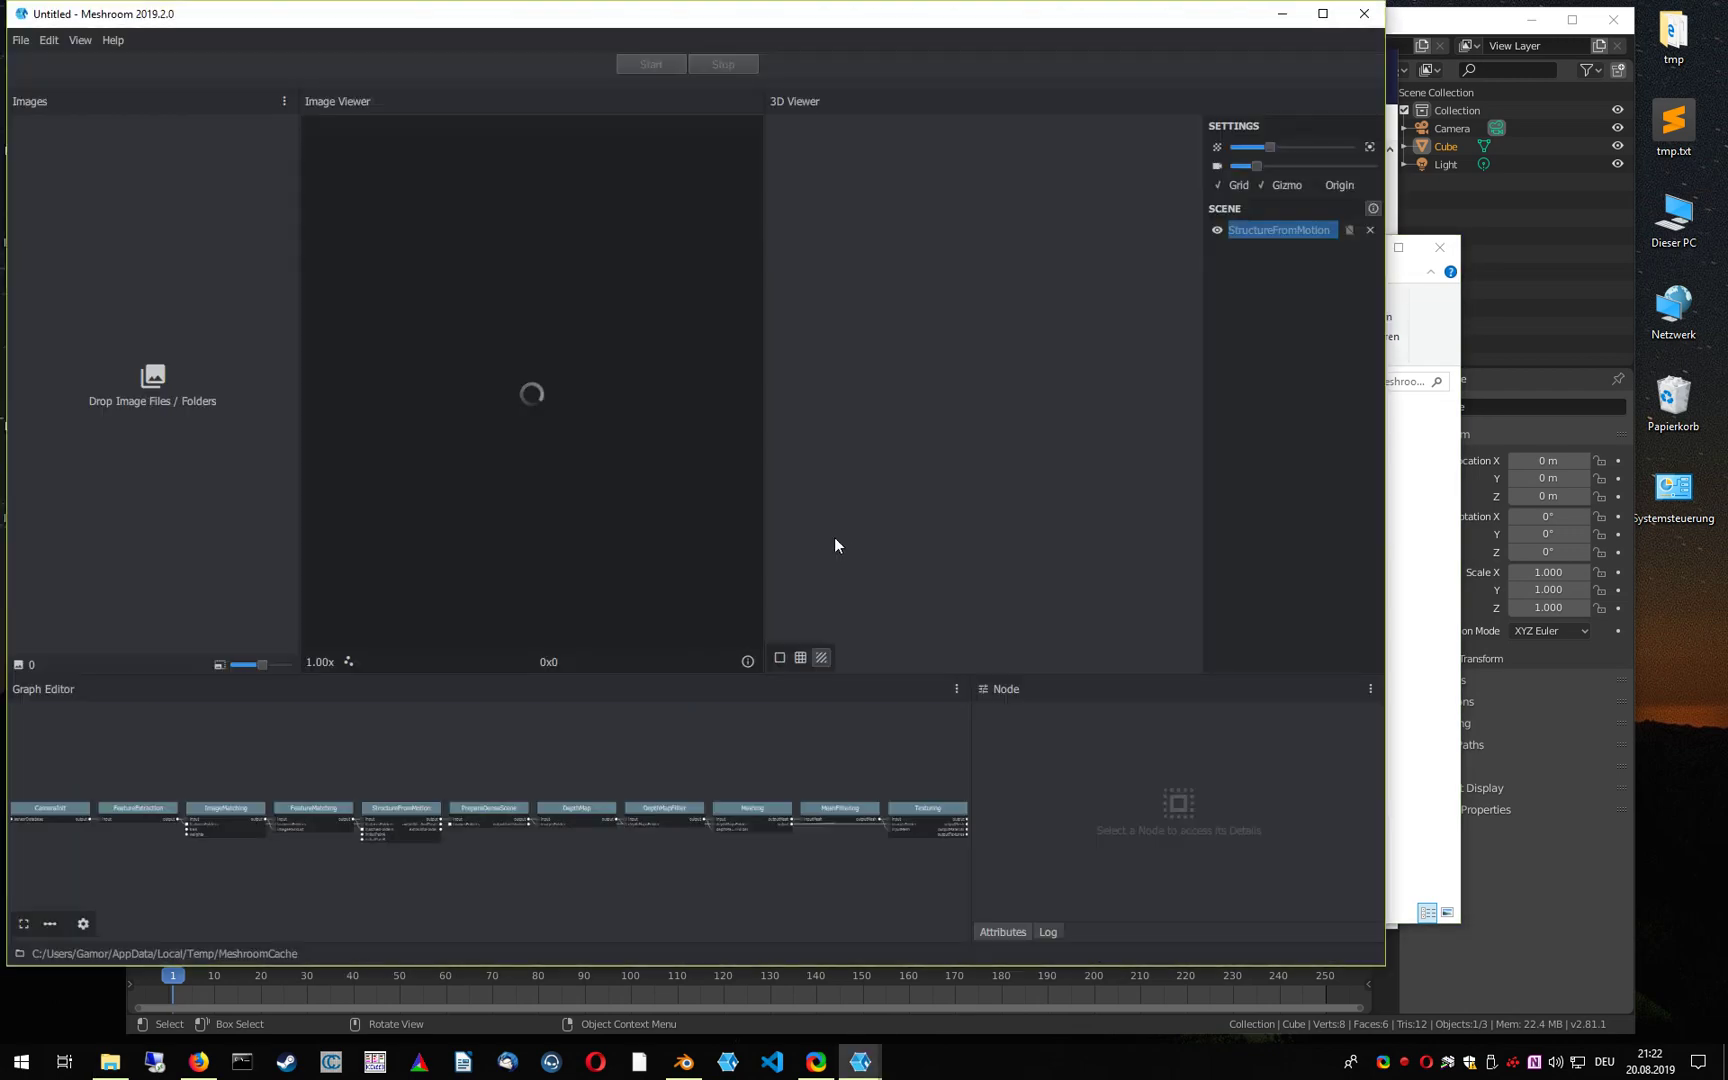
{"action": "left_click", "coordinate": [199, 1062]}
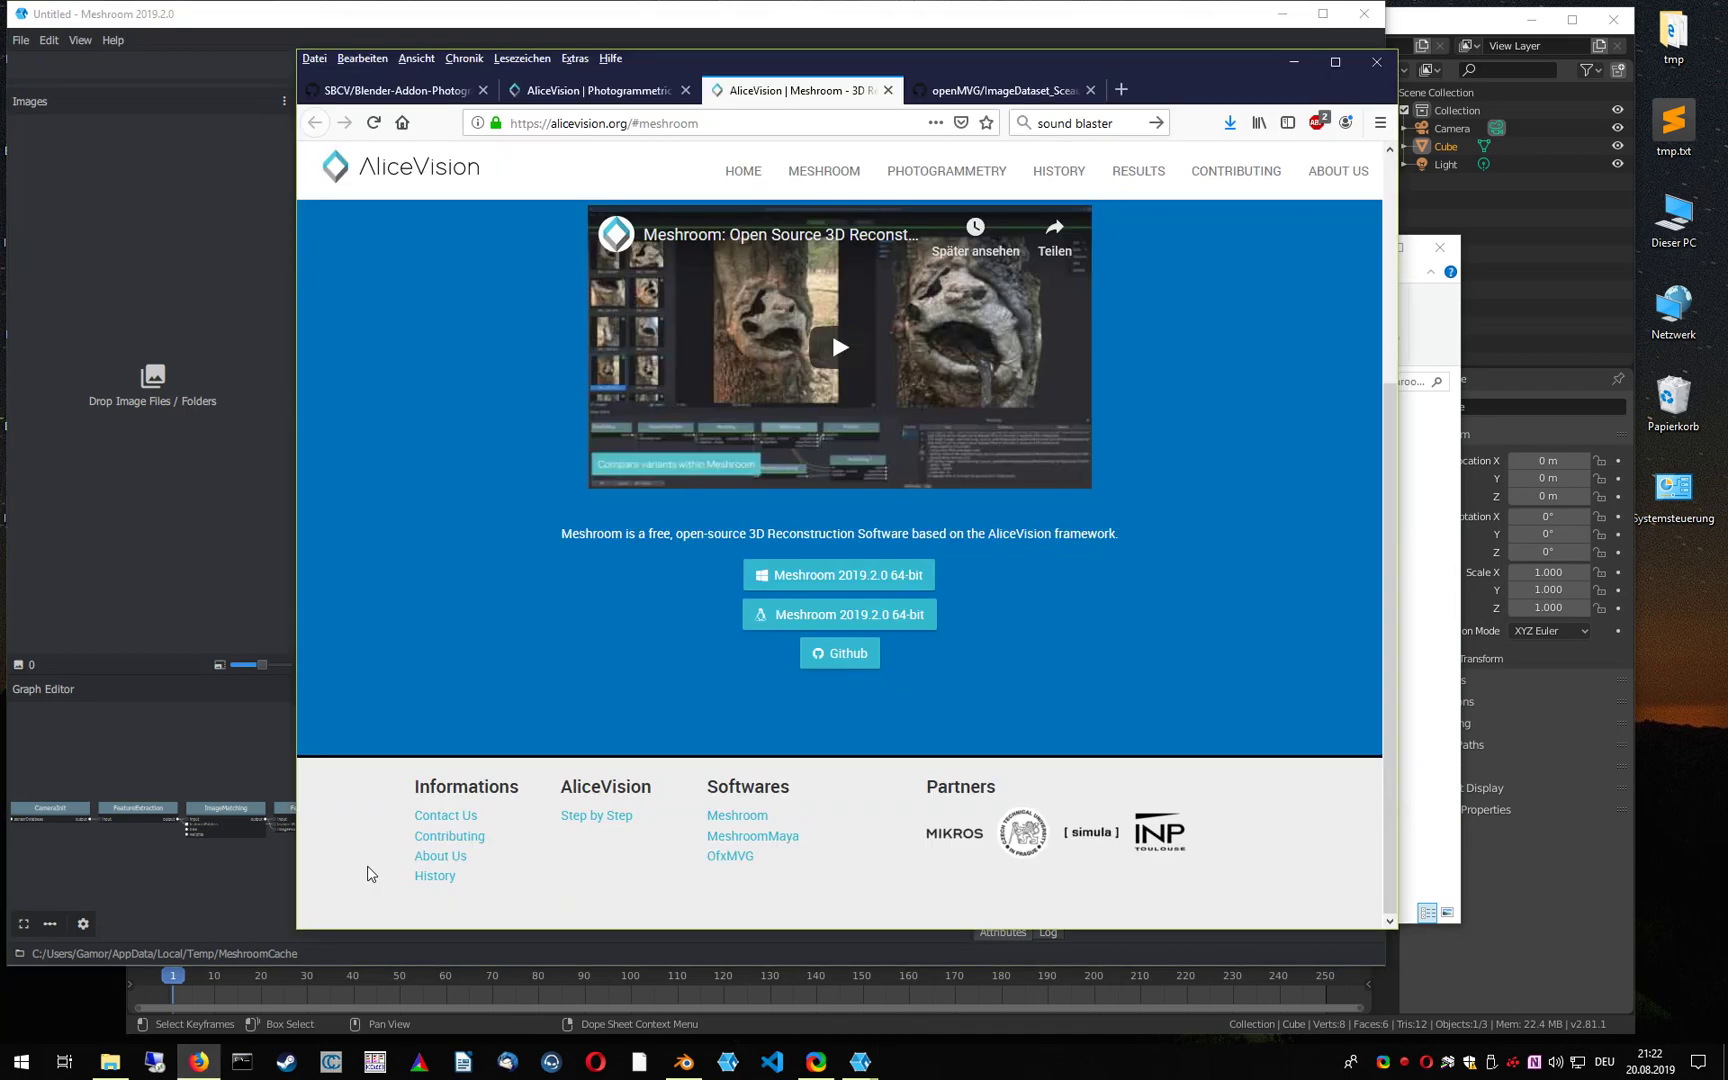
Show the ImageDataset_SceauxCastle repository's Clone or download options, then minimize Firefox behind Meshroom
{"action": "left_click", "coordinate": [1000, 90]}
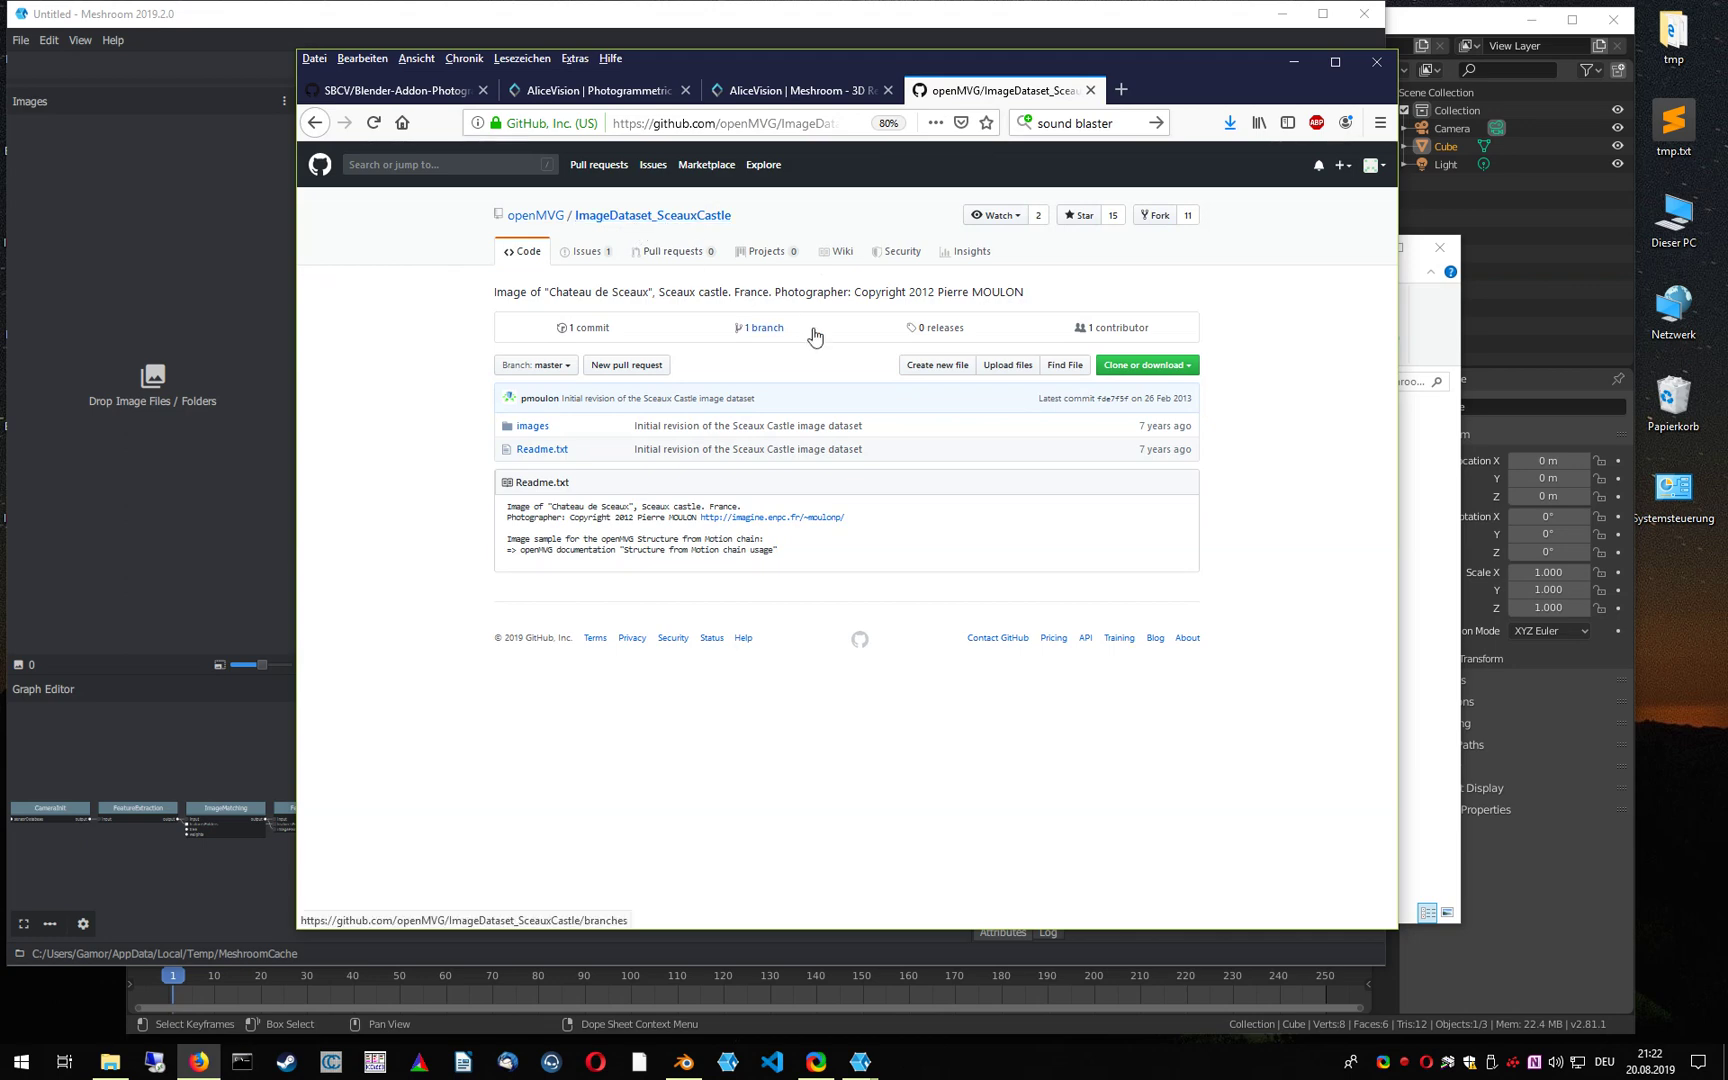
{"action": "left_click", "coordinate": [1190, 368]}
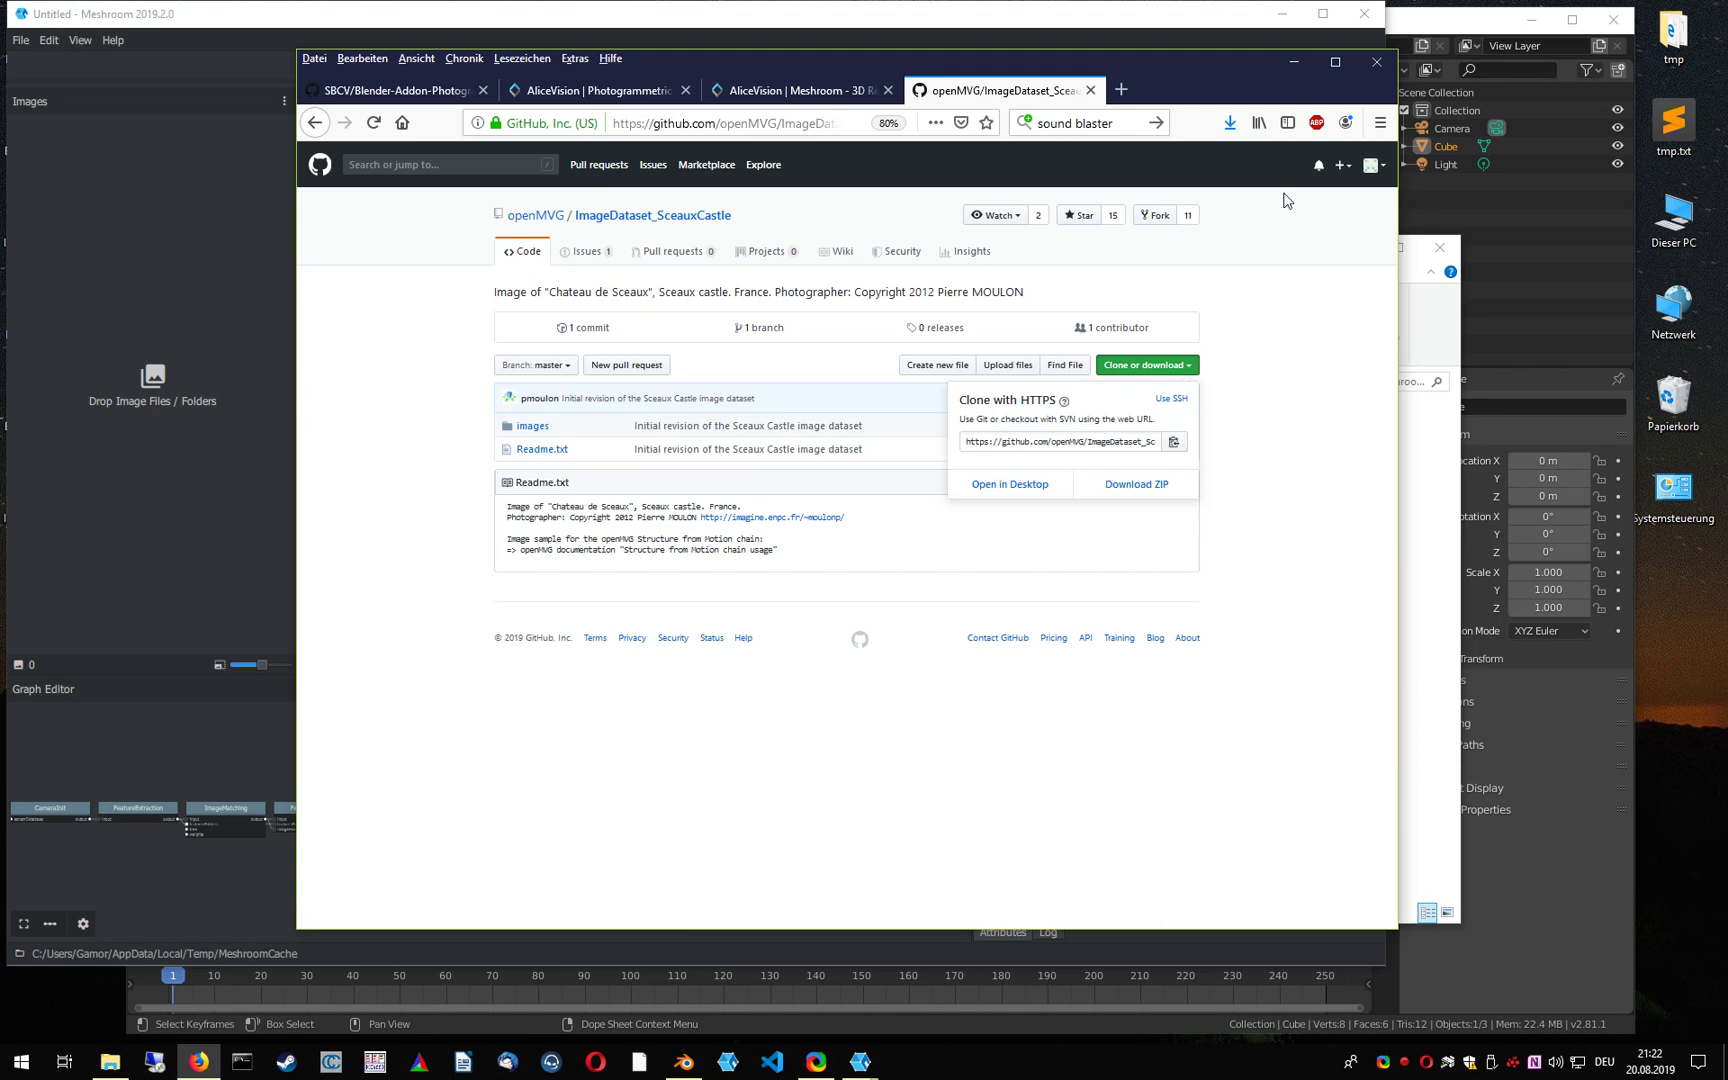
{"action": "left_click", "coordinate": [1293, 64]}
{"action": "left_click_drag", "start_coordinate": [1105, 16], "coordinate": [1292, 30]}
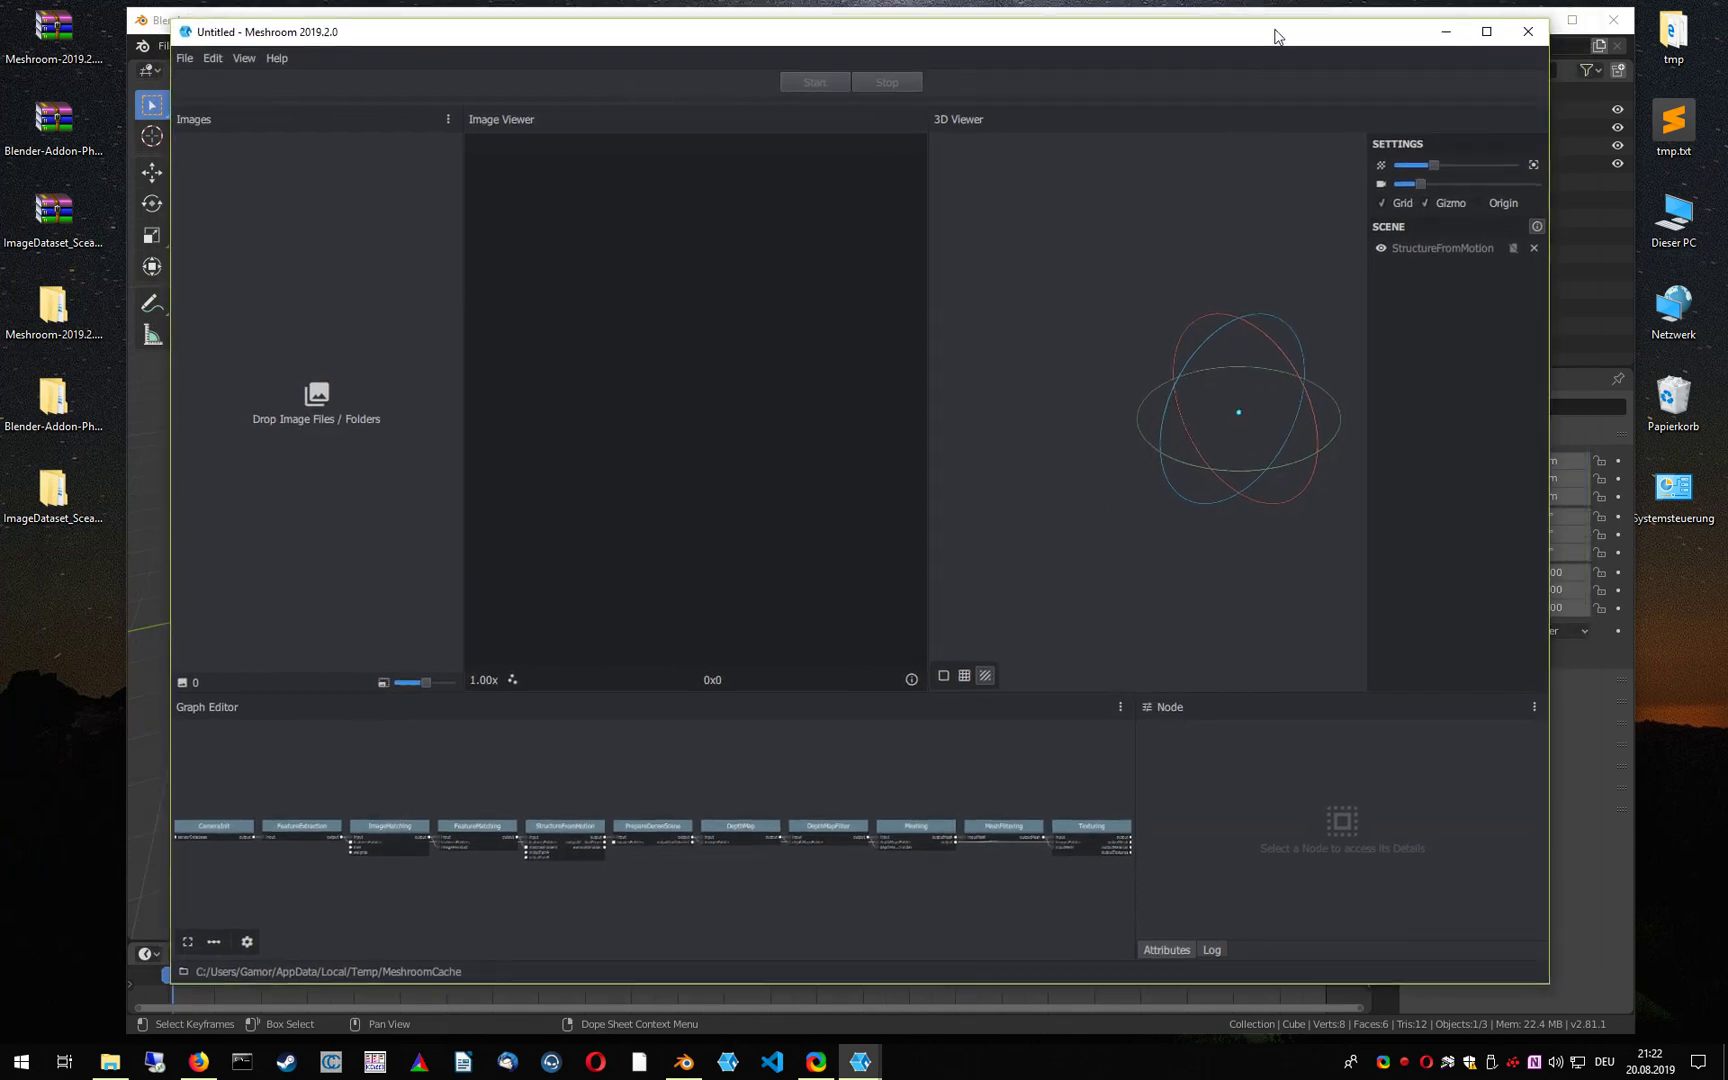
Drag the eleven castle JPGs, leaving out K.txt and Readme.txt, into Meshroom's Images panel
{"action": "double_click", "coordinate": [55, 495]}
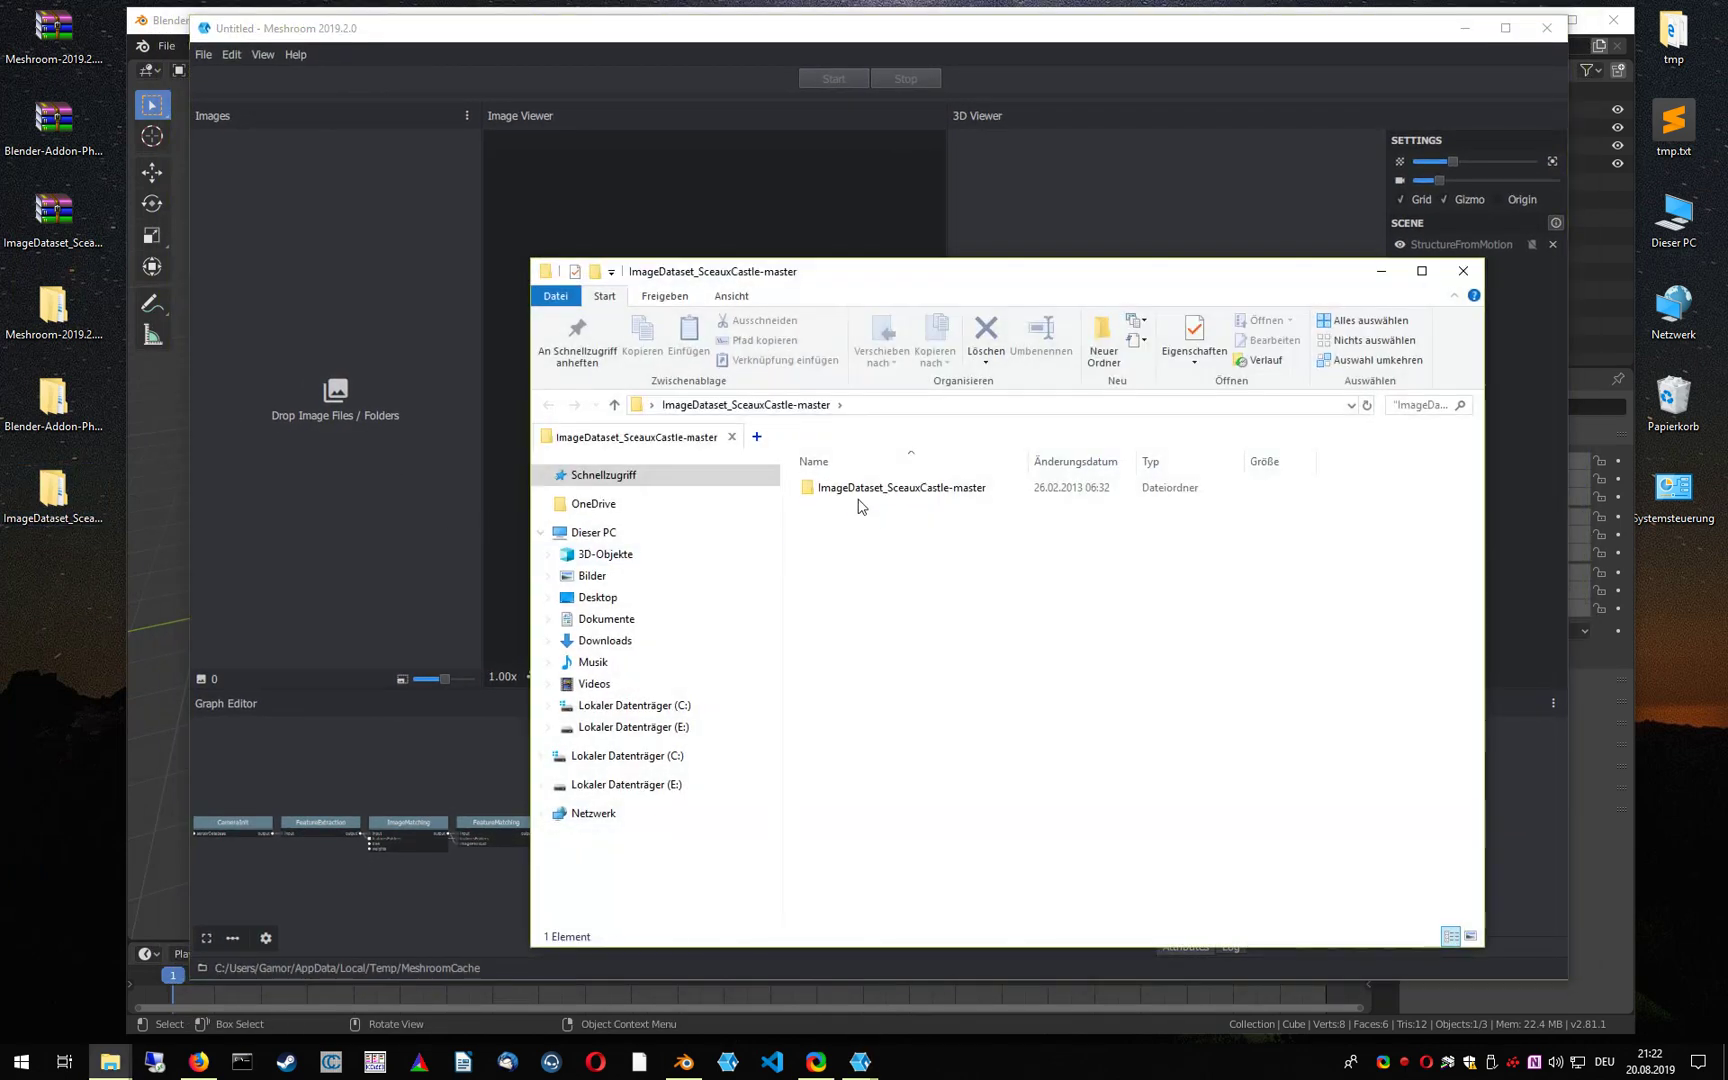
{"action": "double_click", "coordinate": [858, 490]}
{"action": "double_click", "coordinate": [826, 489]}
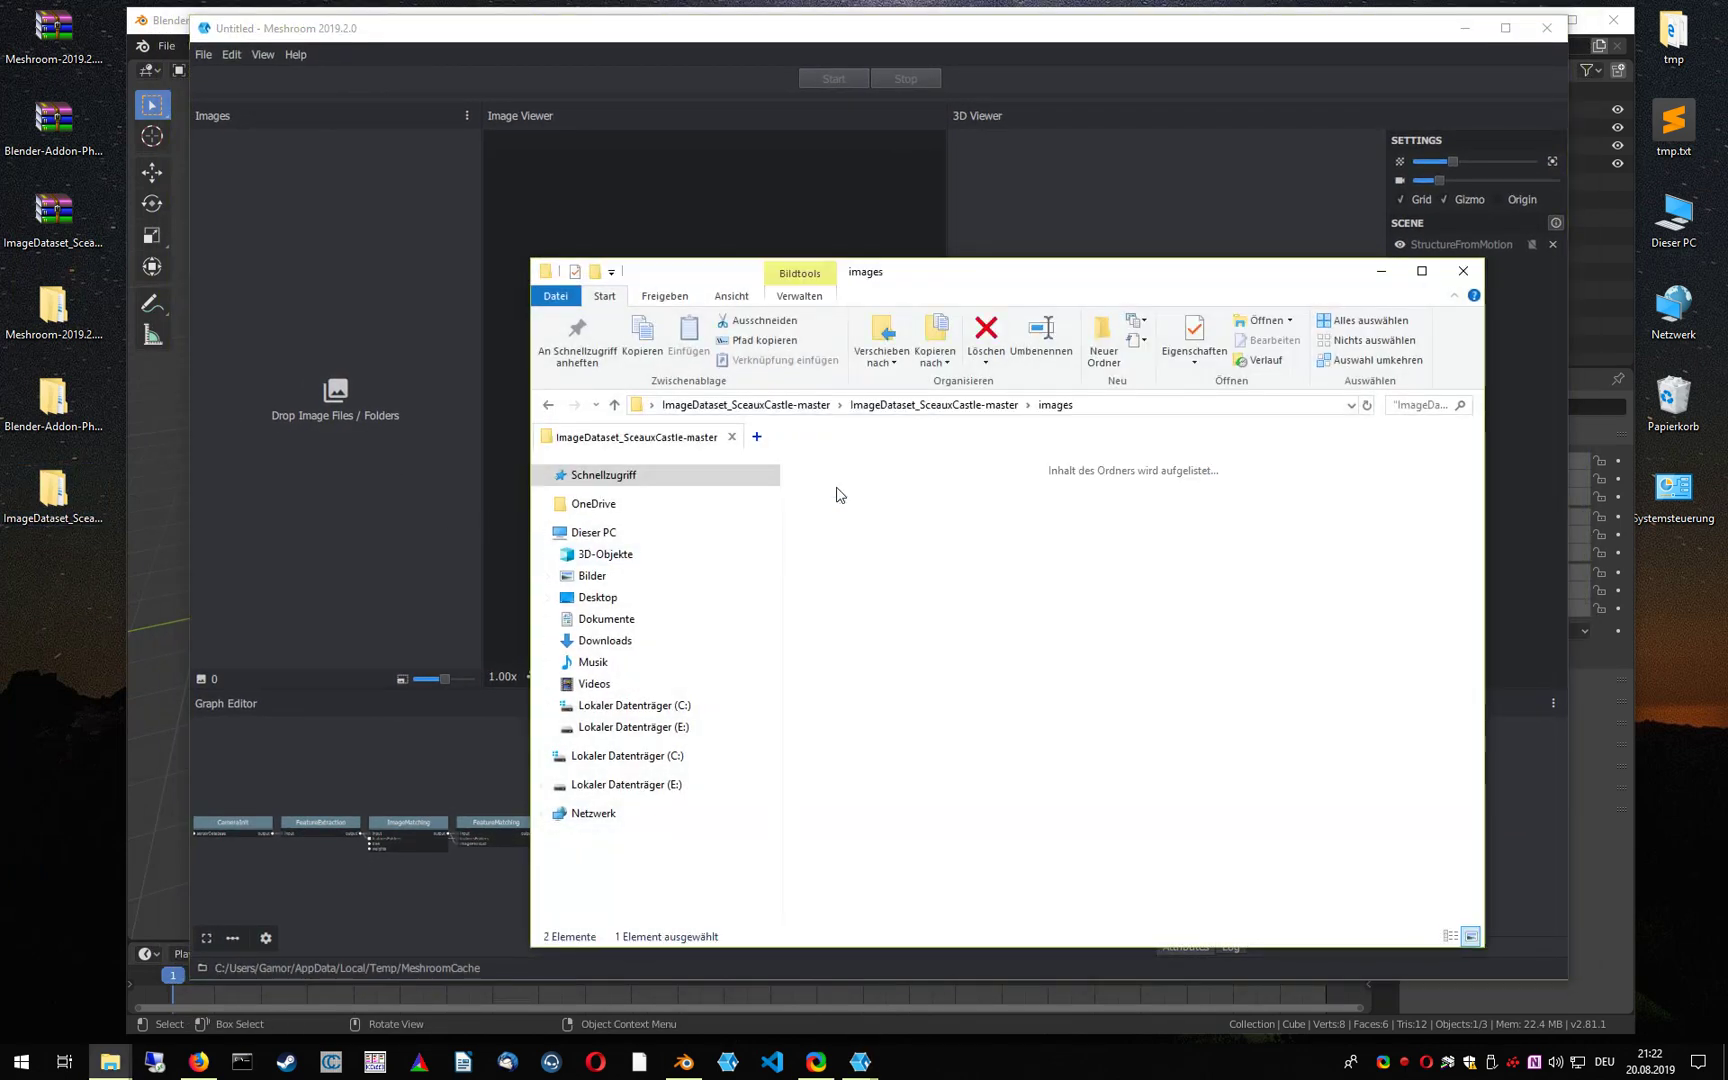
{"action": "key", "text": "ctrl+a"}
{"action": "left_click", "coordinate": [1335, 590], "text": "ctrl"}
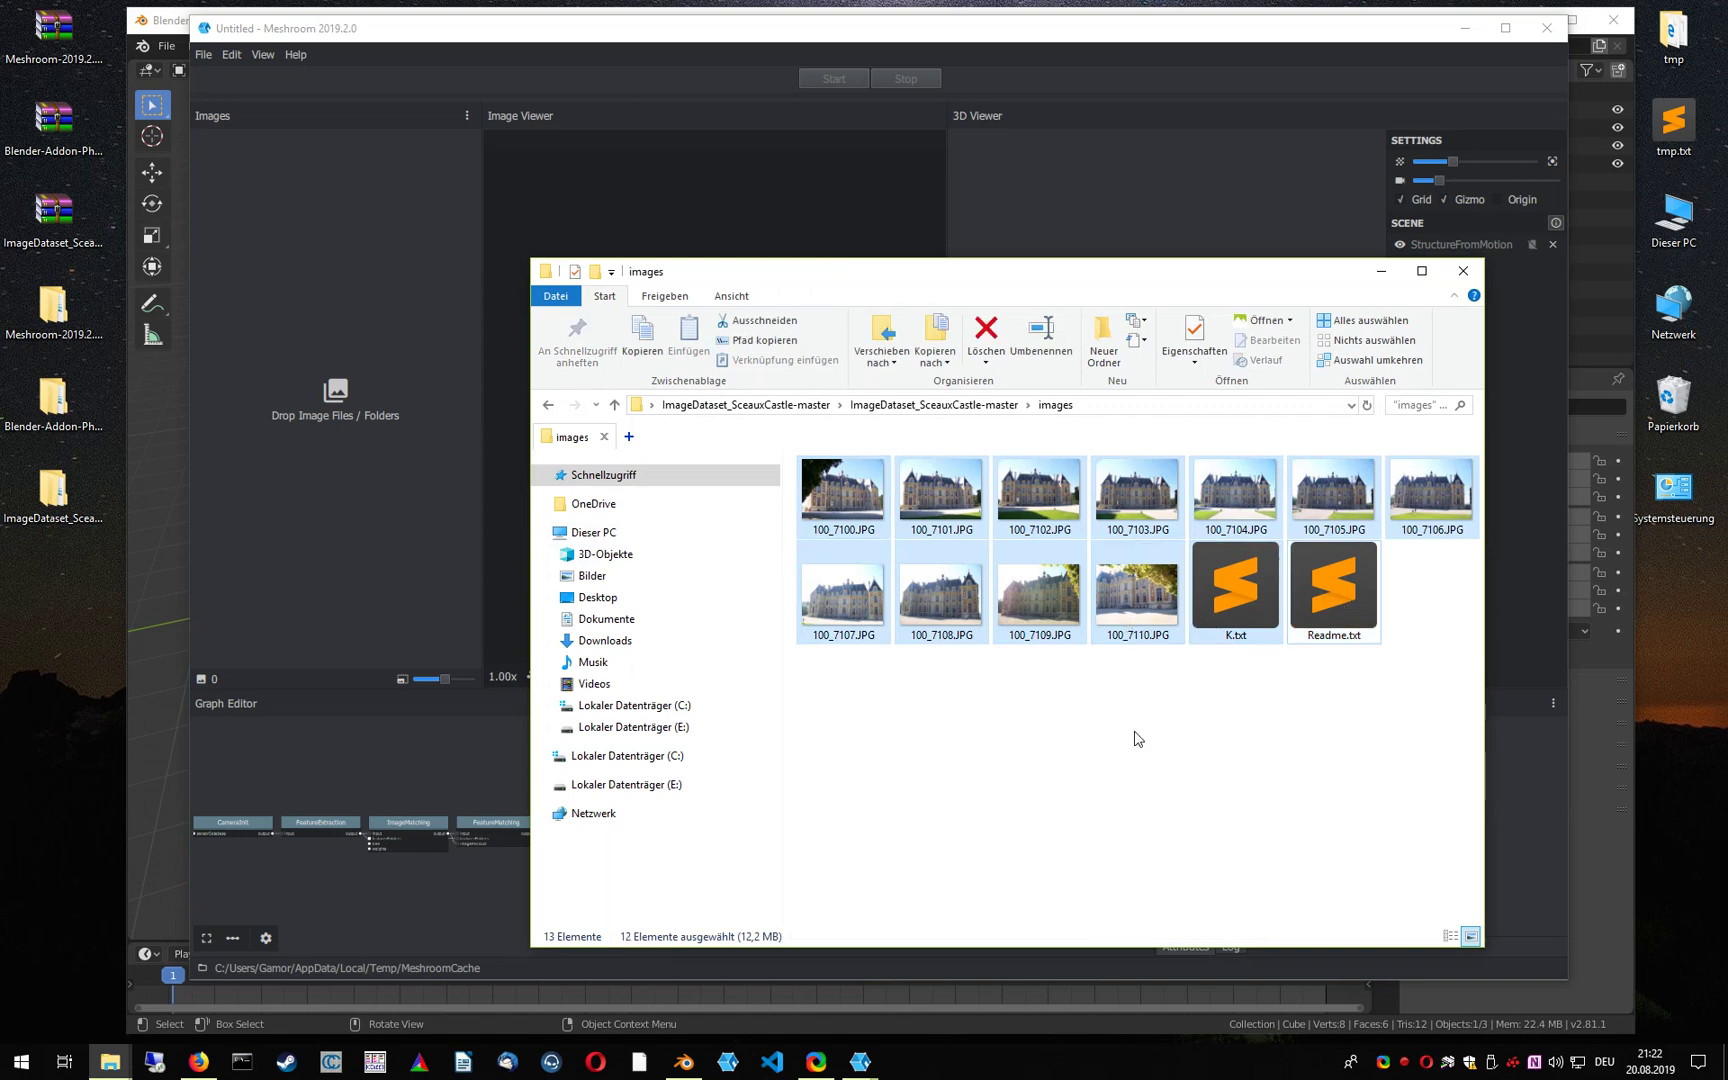
{"action": "left_click", "coordinate": [1248, 598], "text": "ctrl"}
{"action": "left_click_drag", "start_coordinate": [1040, 595], "coordinate": [306, 386]}
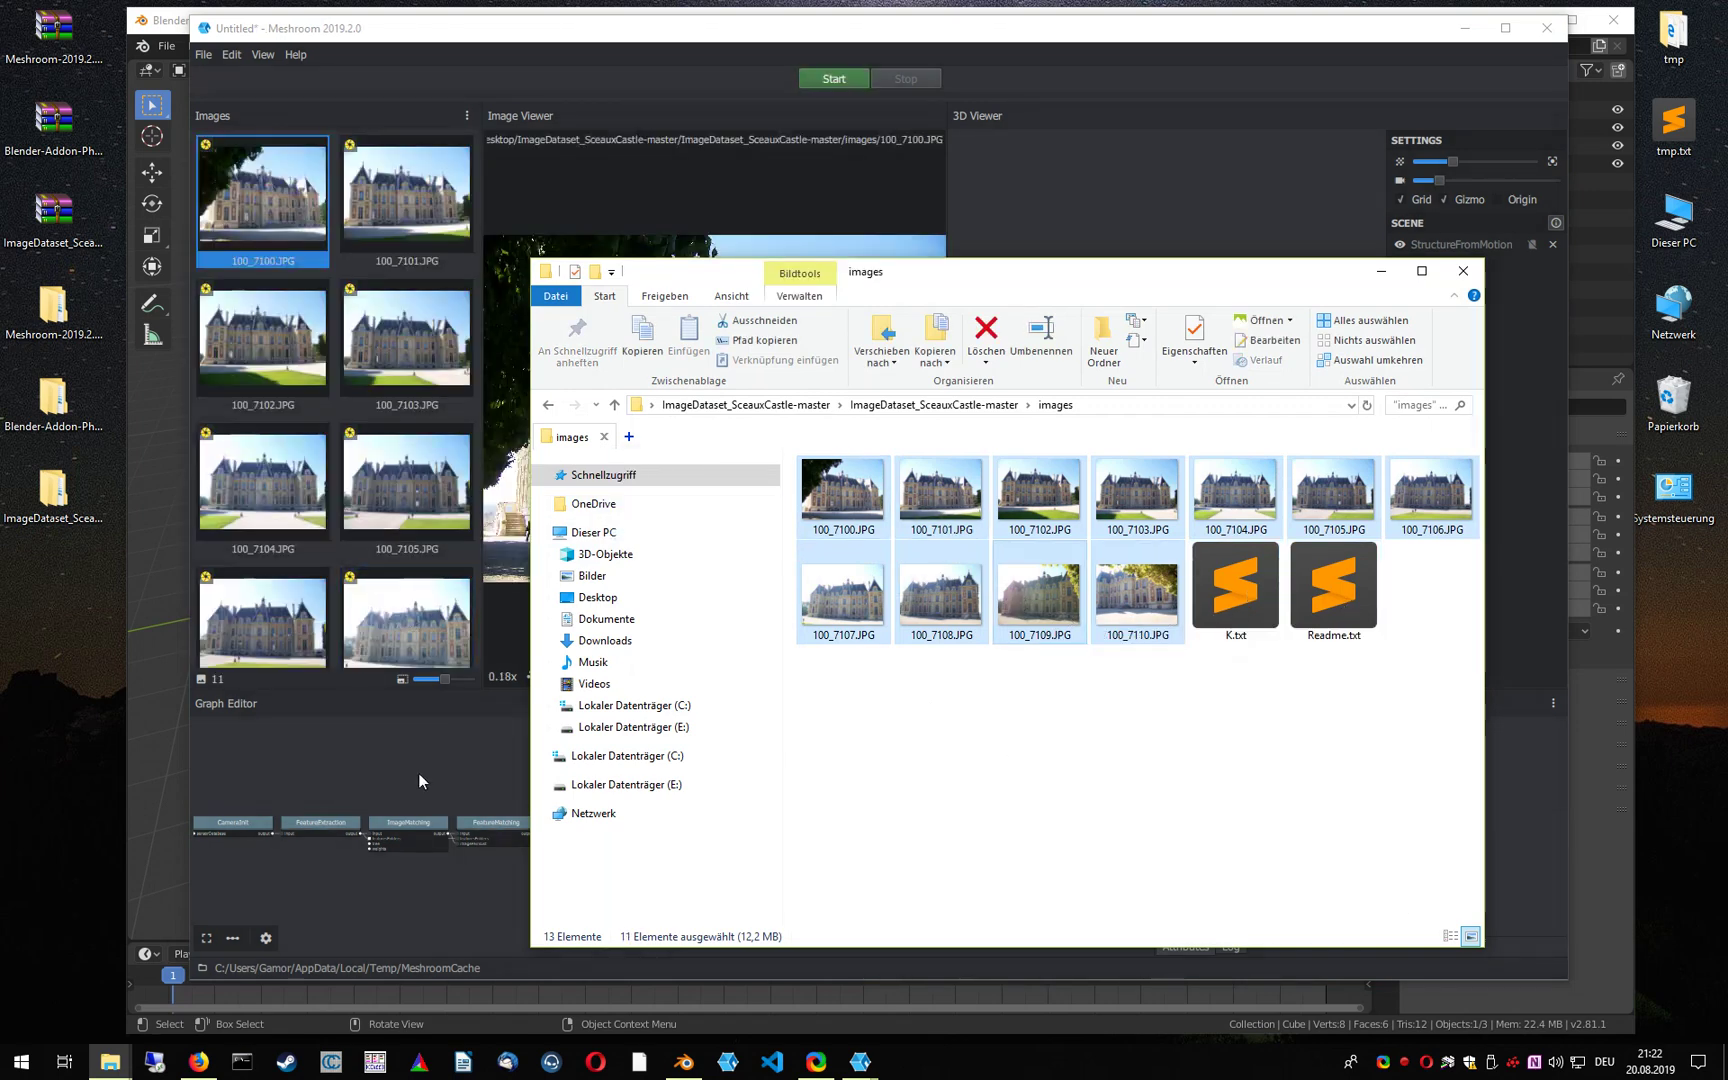
{"action": "left_click", "coordinate": [392, 767]}
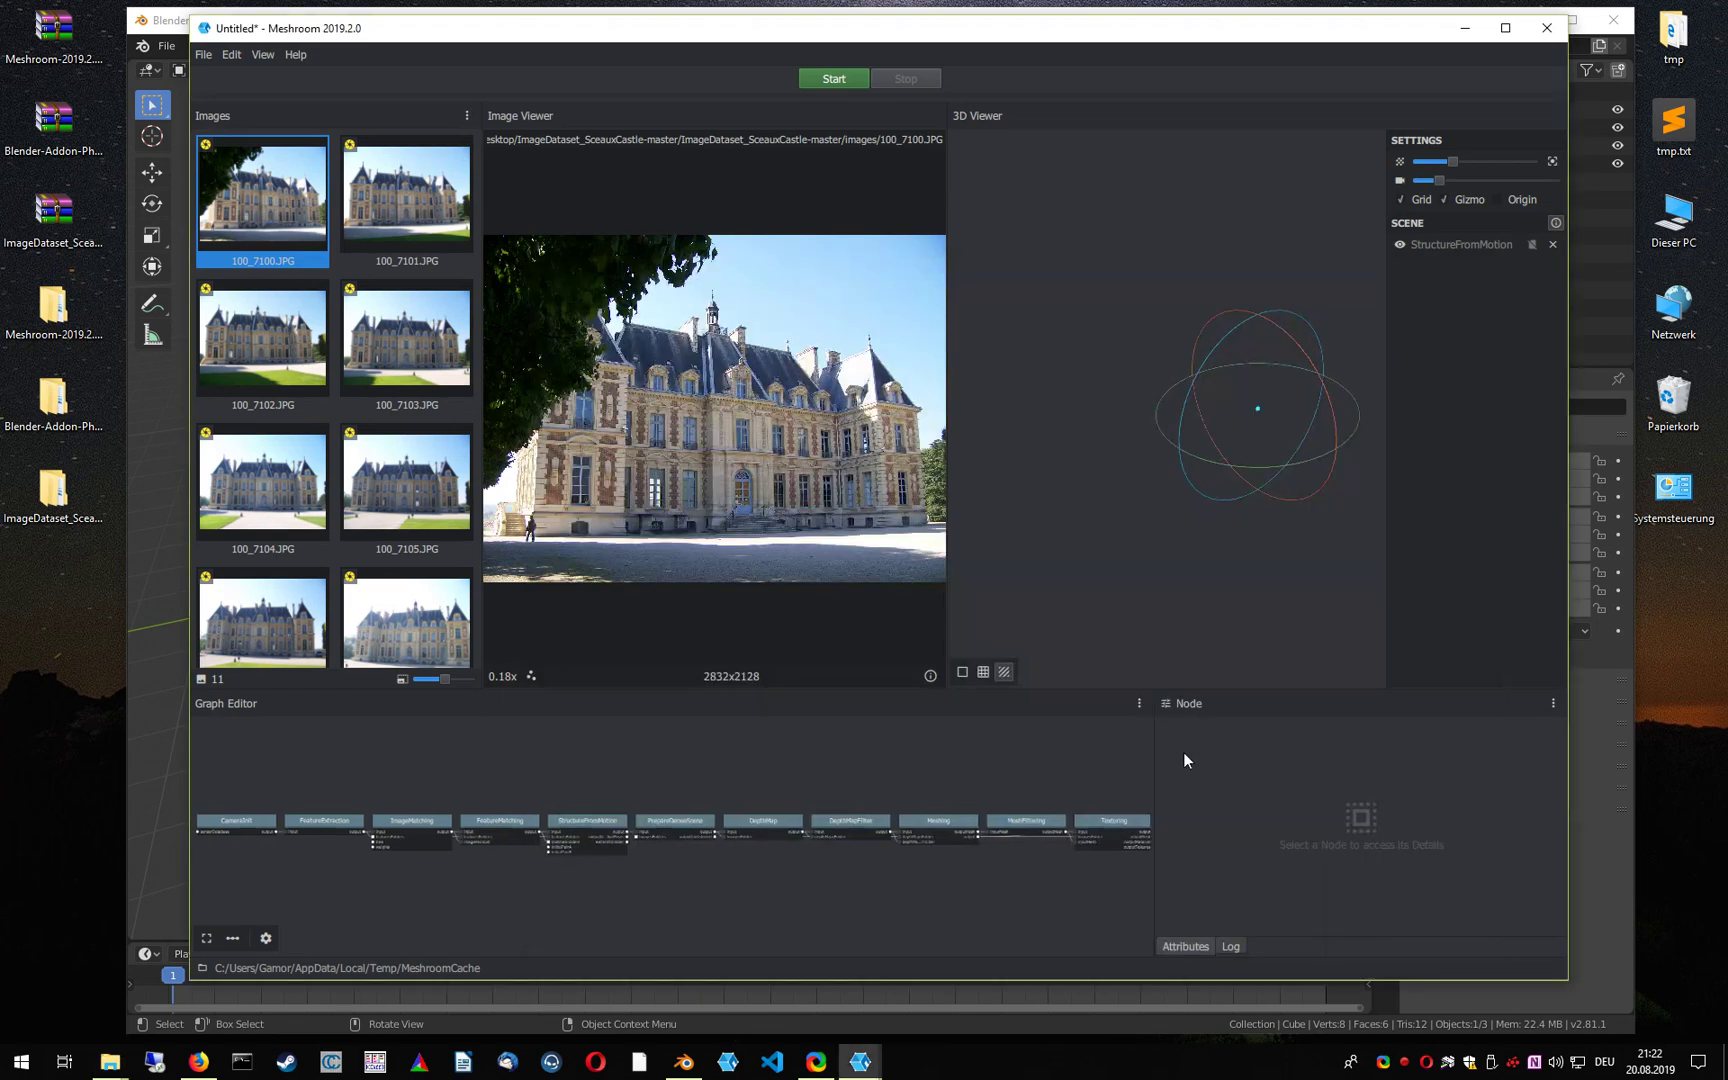
Delete the Texturing and MeshFiltering nodes from the Graph Editor
{"action": "left_click_drag", "start_coordinate": [1153, 743], "coordinate": [1250, 743]}
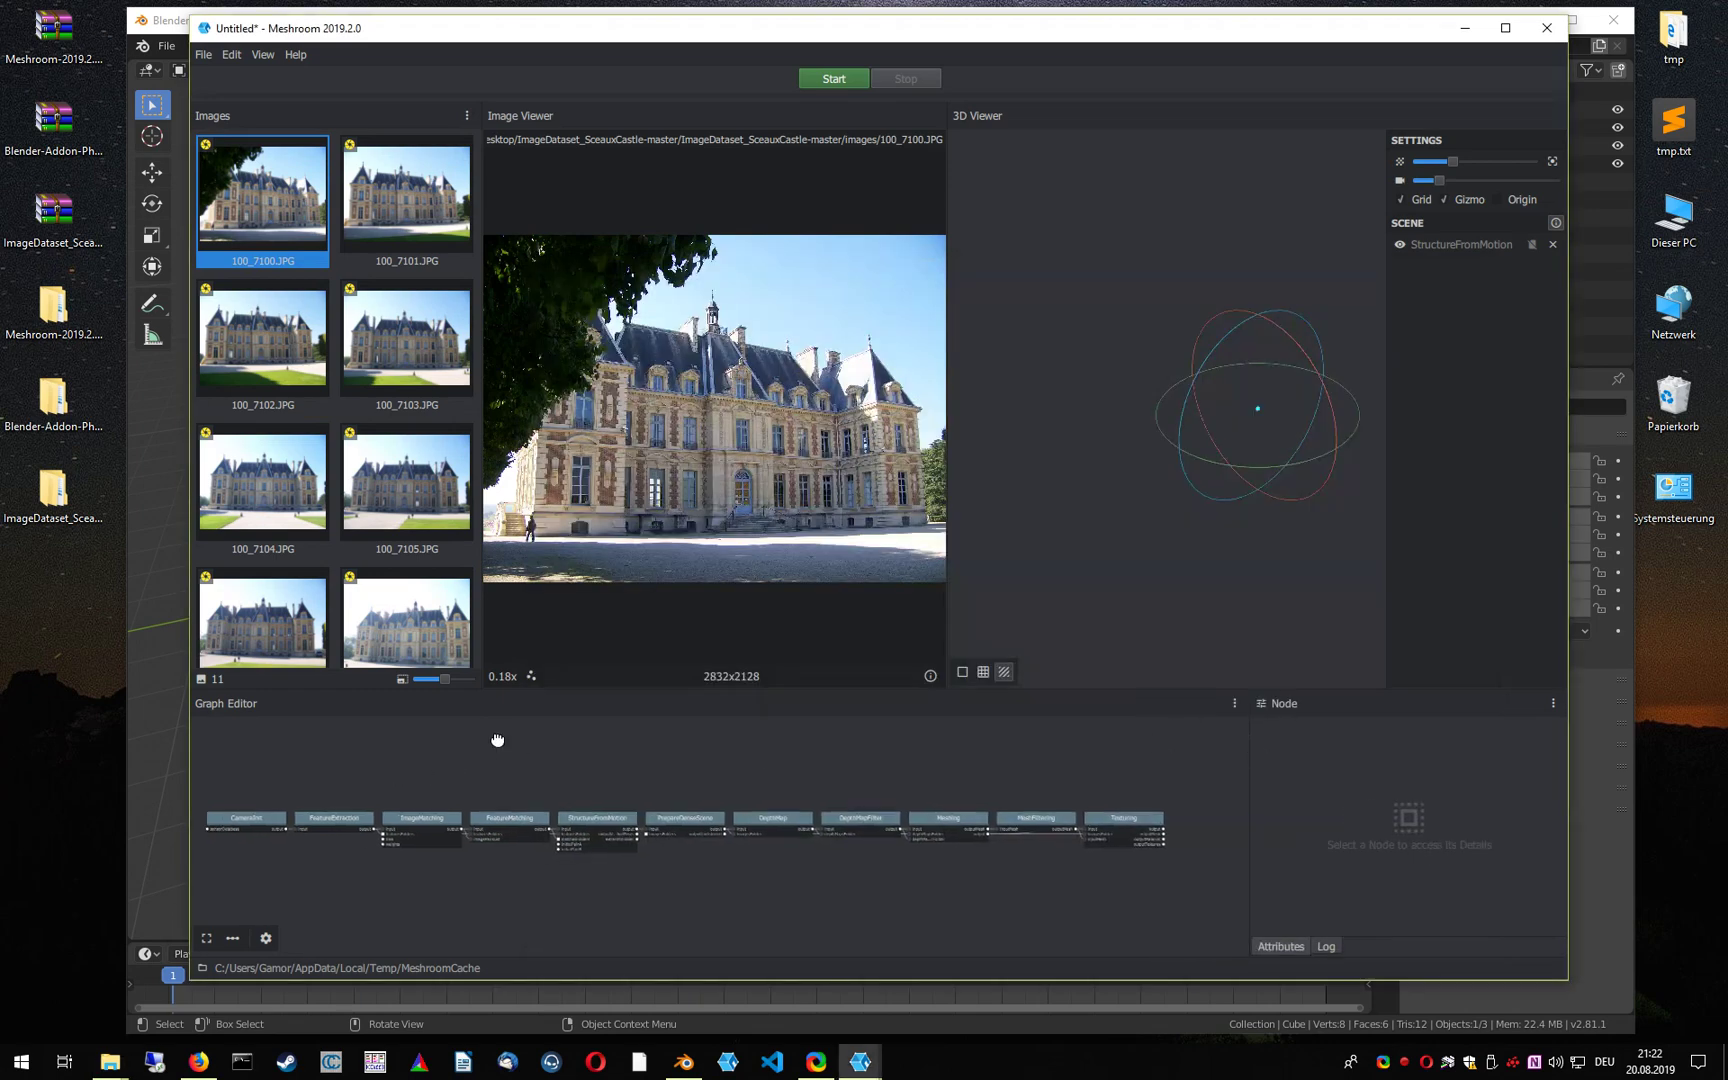
{"action": "scroll", "coordinate": [513, 751], "scroll_direction": "up", "scroll_amount": 4}
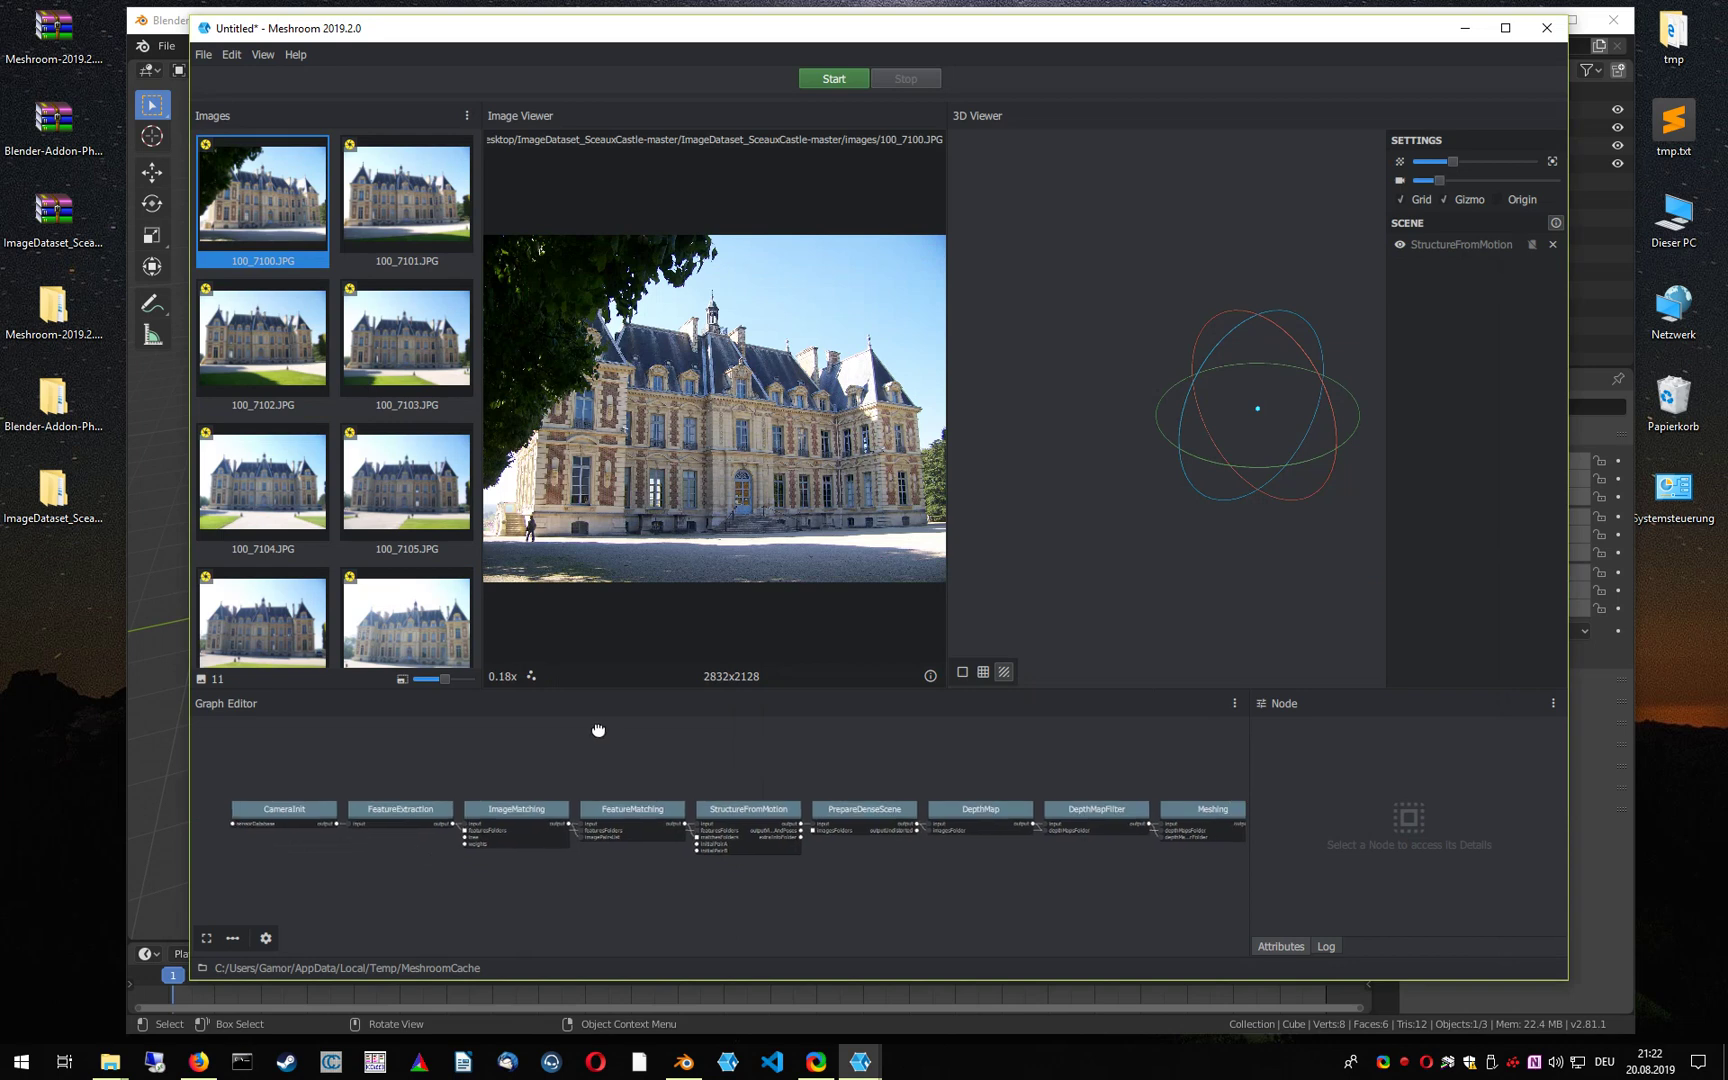
{"action": "middle_click_drag", "start_coordinate": [522, 751], "coordinate": [540, 756]}
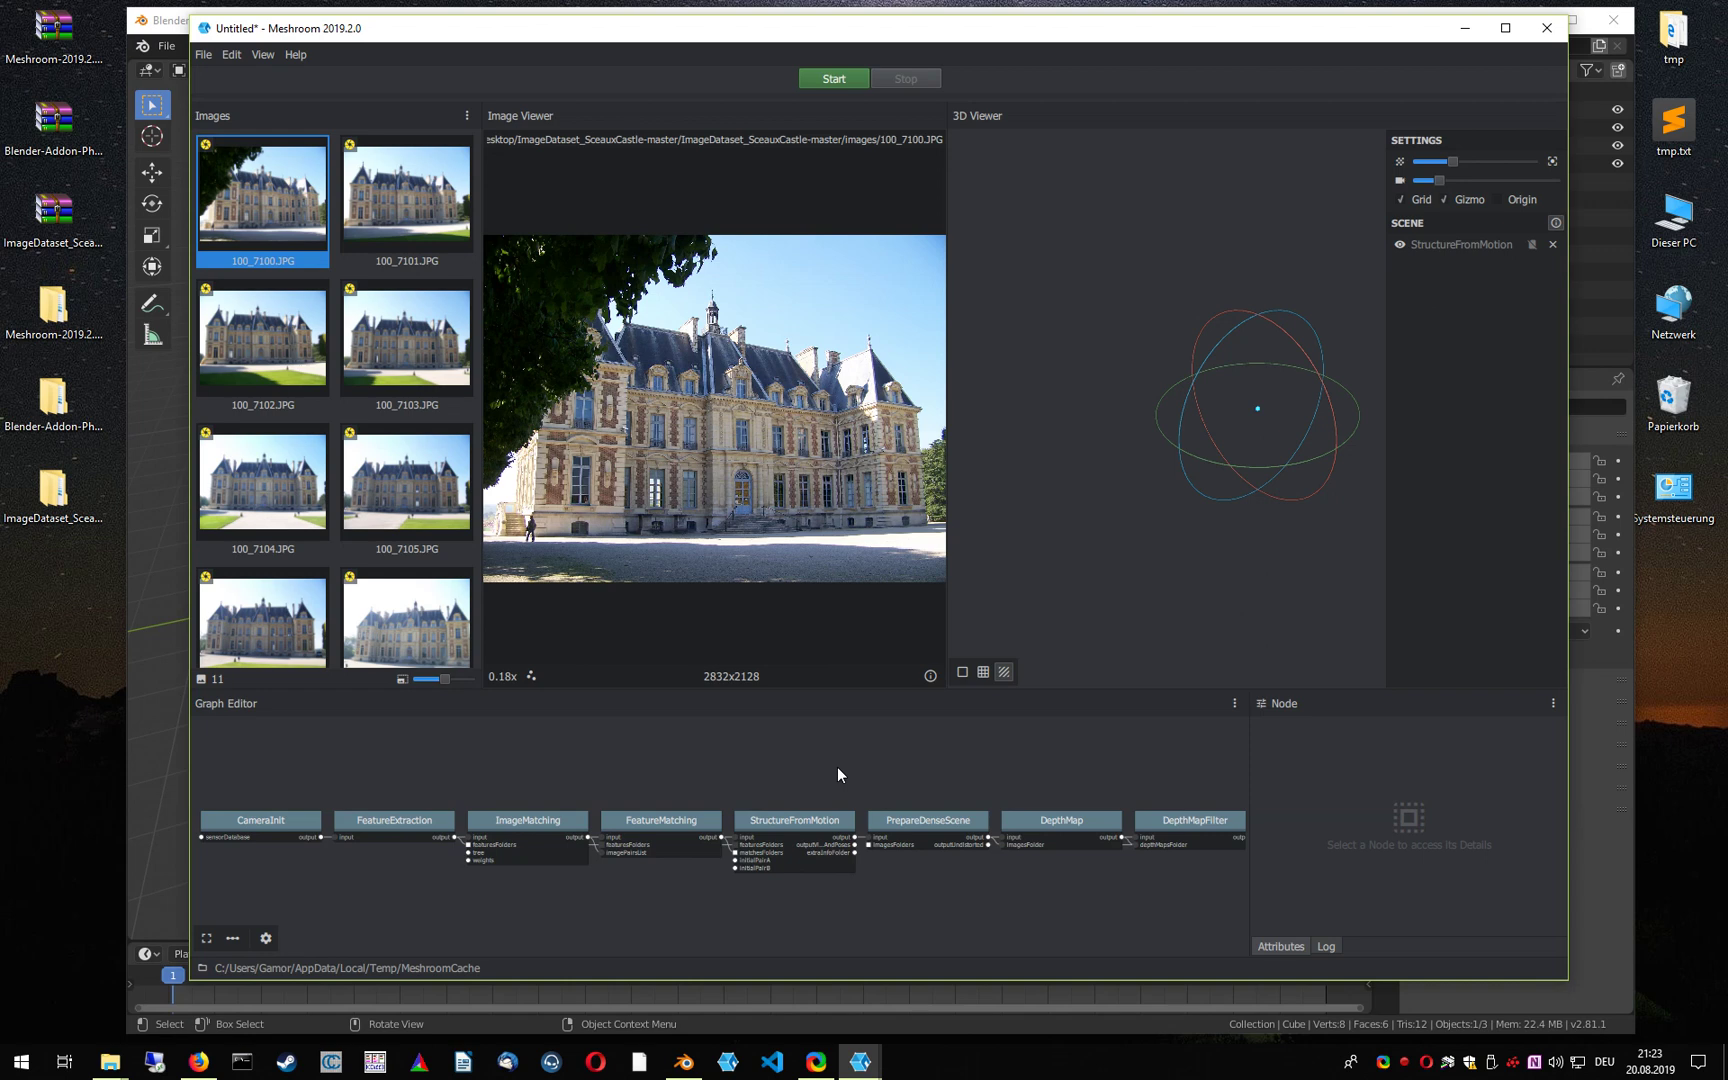
{"action": "middle_click_drag", "start_coordinate": [890, 770], "coordinate": [679, 771]}
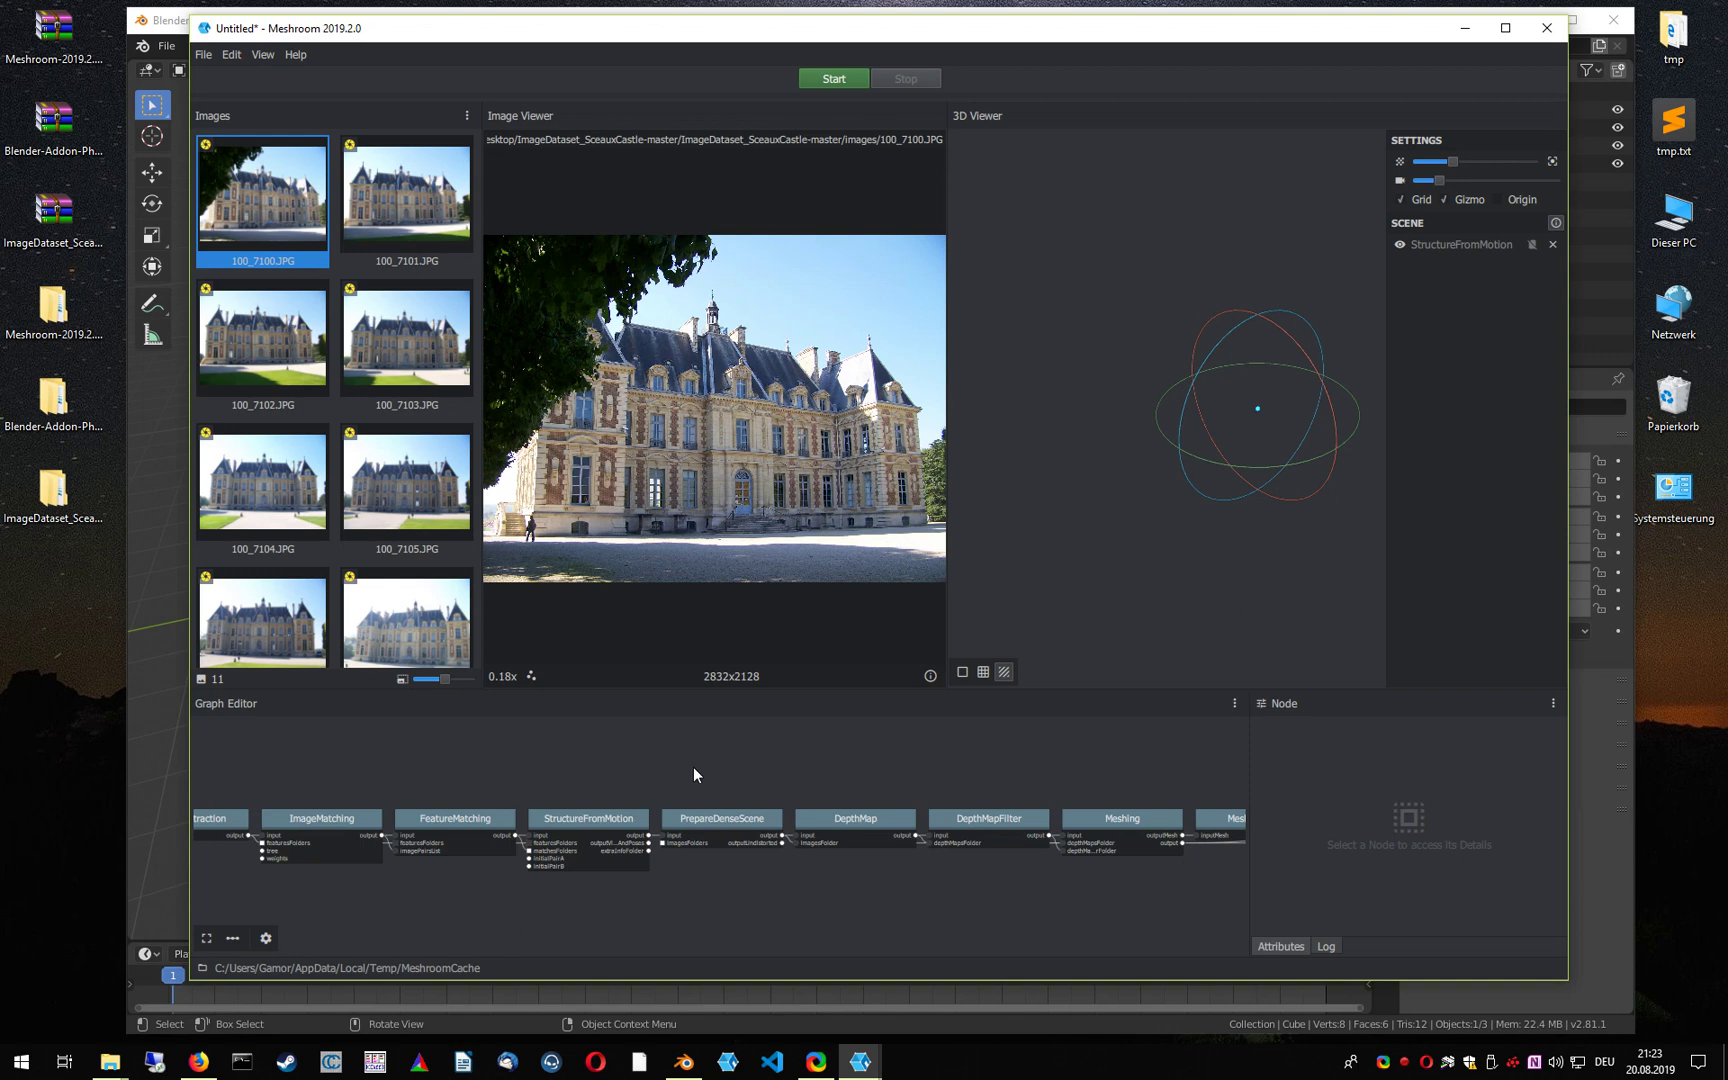
{"action": "middle_click_drag", "start_coordinate": [705, 770], "coordinate": [462, 765]}
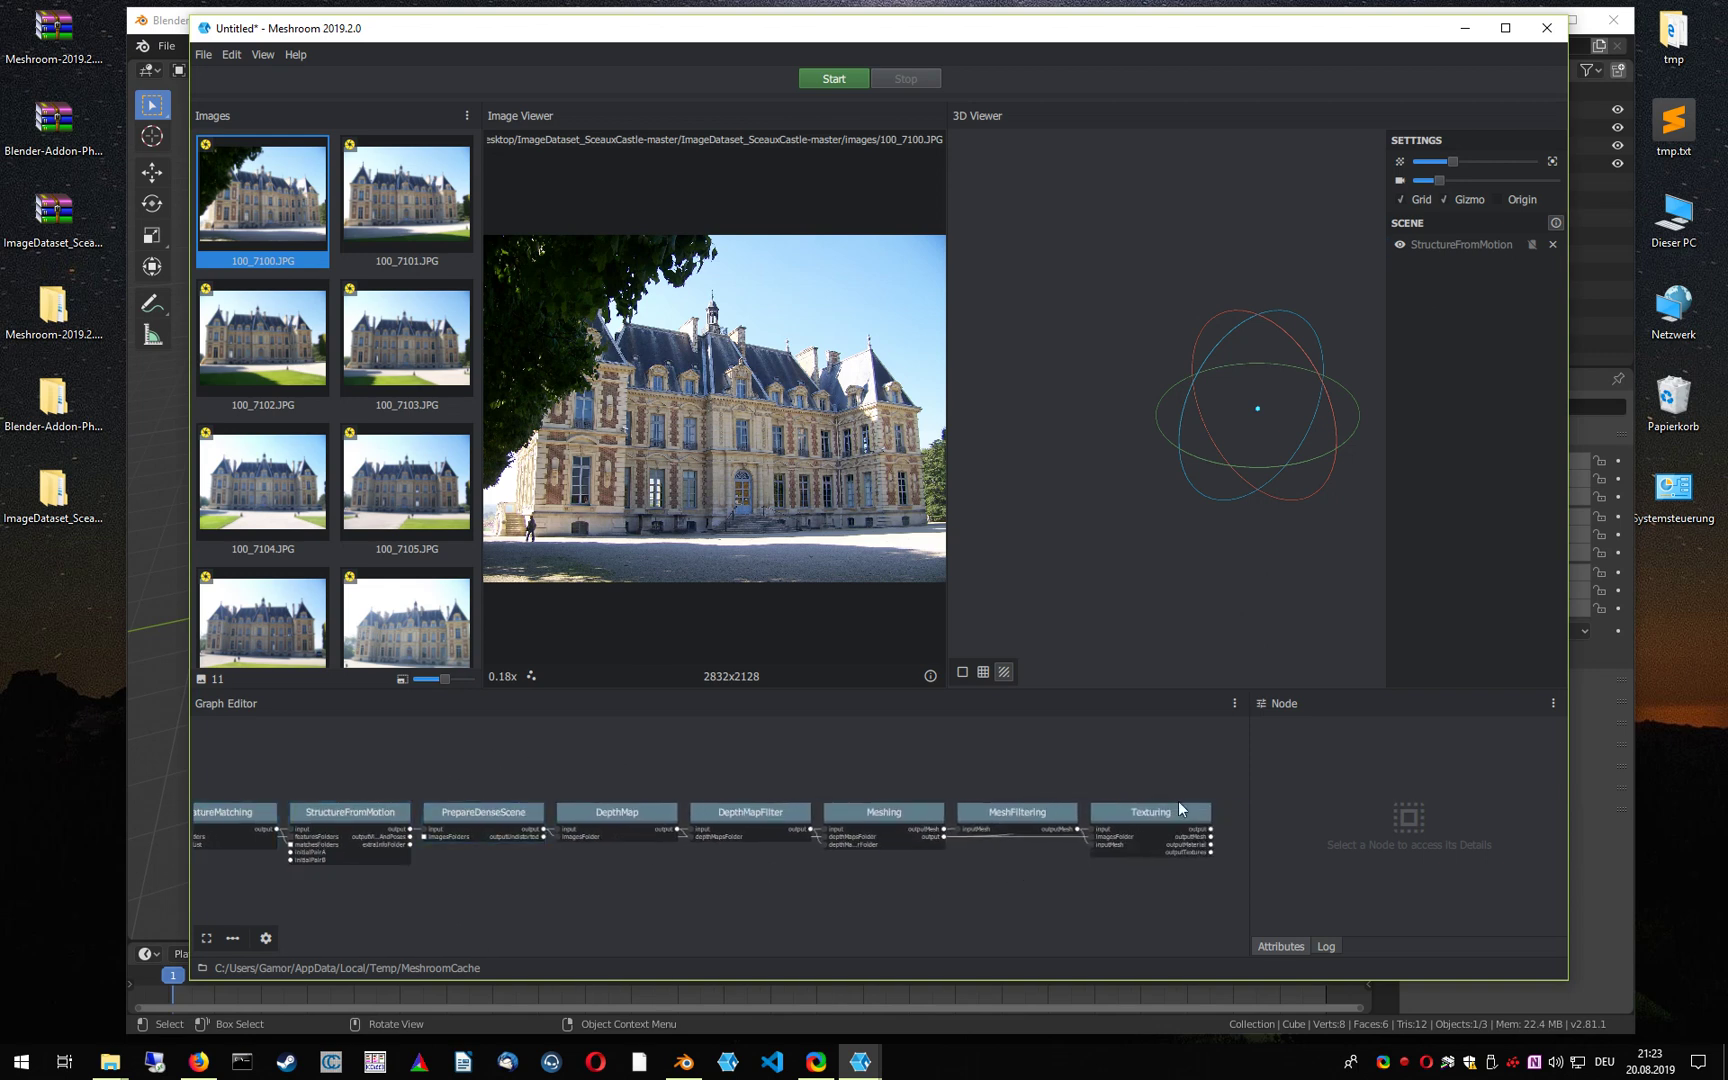
{"action": "left_click", "coordinate": [1155, 813]}
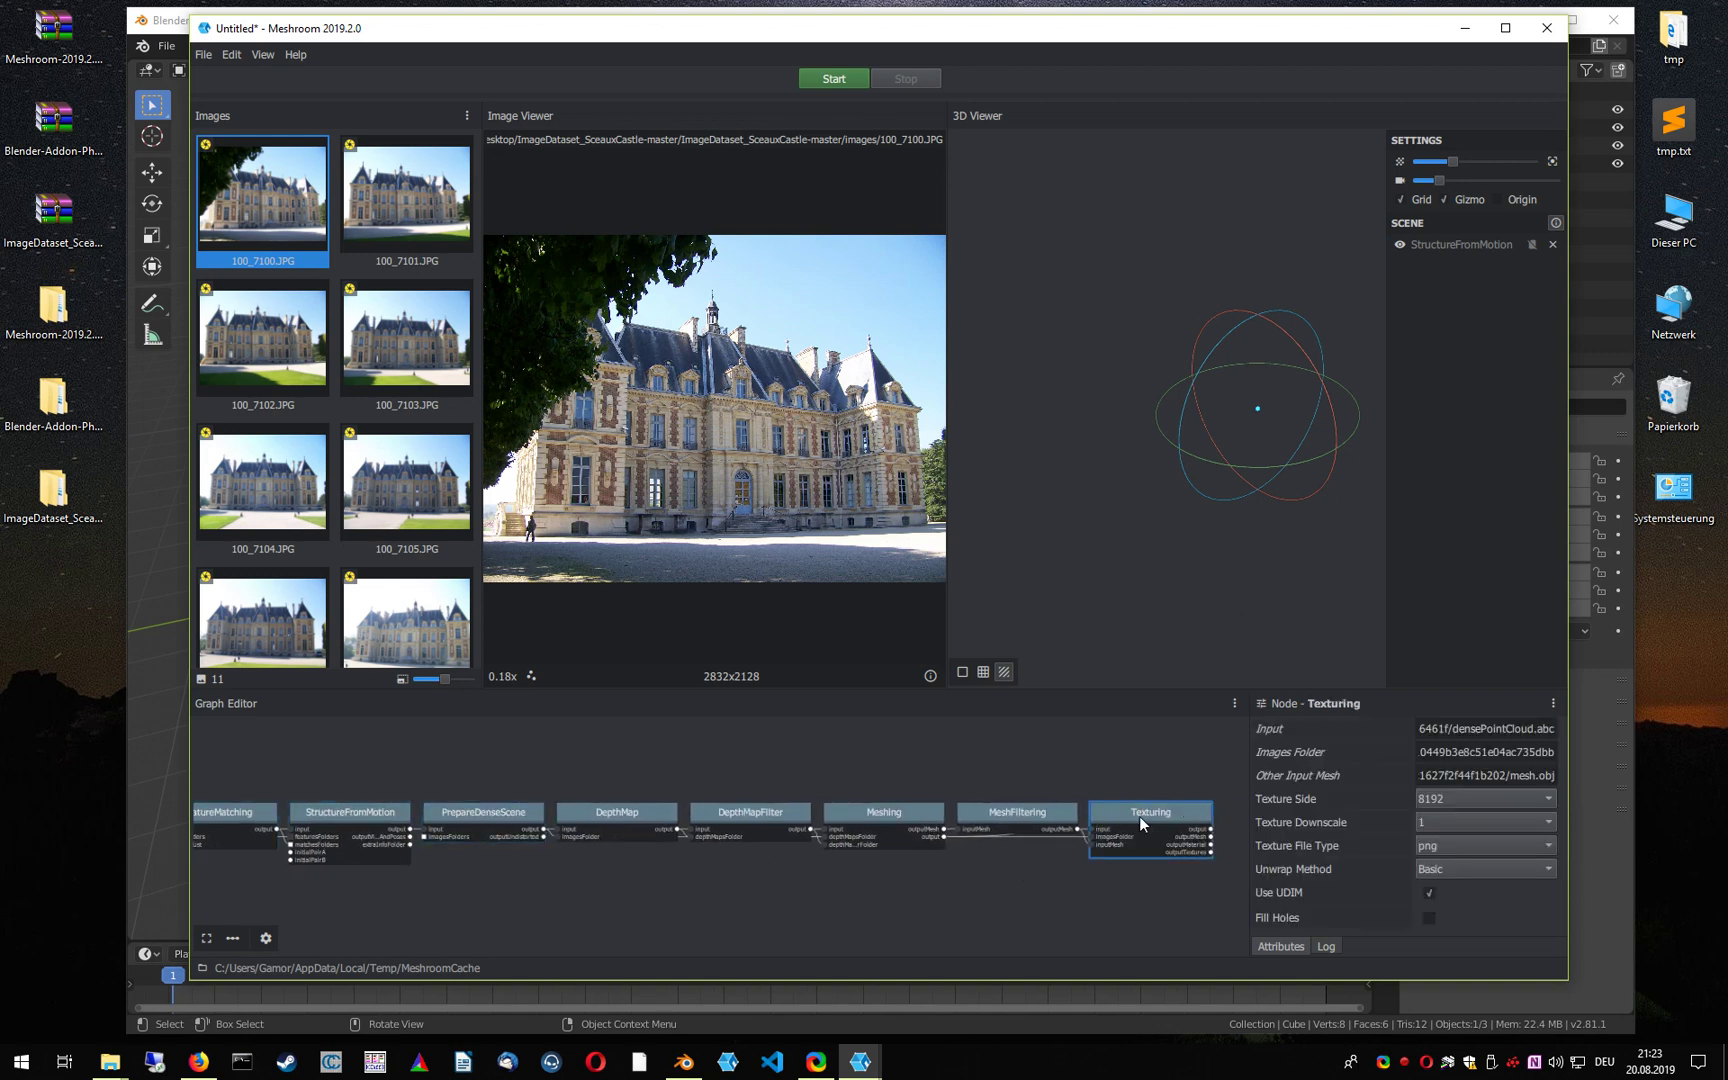
{"action": "key", "text": "Delete"}
{"action": "left_click", "coordinate": [1027, 805]}
{"action": "key", "text": "Delete"}
Delete the Meshing, DepthMapFilter, DepthMap and PrepareDenseScene nodes so StructureFromMotion ends the chain
{"action": "left_click", "coordinate": [830, 815]}
{"action": "key", "text": "Delete"}
{"action": "left_click", "coordinate": [728, 813]}
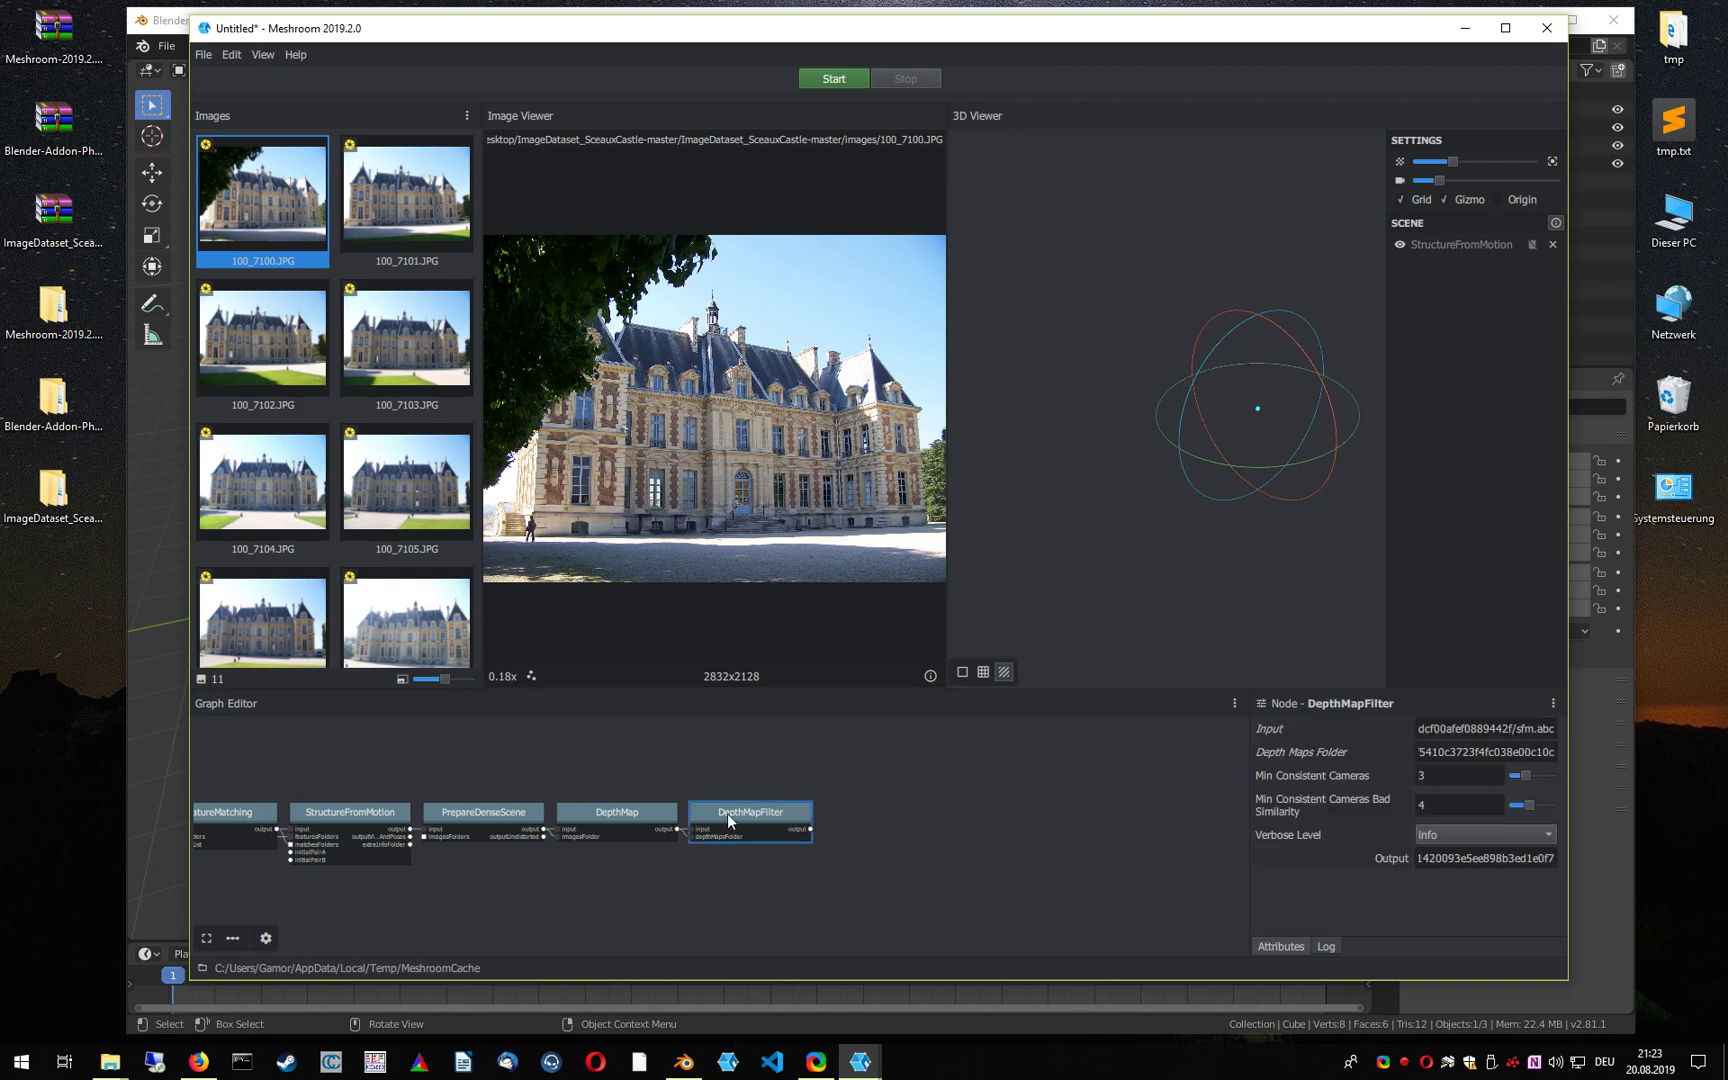
{"action": "key", "text": "Delete"}
{"action": "left_click", "coordinate": [626, 811]}
{"action": "key", "text": "Delete"}
{"action": "left_click", "coordinate": [485, 812]}
{"action": "key", "text": "Delete"}
{"action": "middle_click_drag", "start_coordinate": [374, 753], "coordinate": [886, 742]}
{"action": "scroll", "coordinate": [886, 752], "scroll_direction": "up", "scroll_amount": 2}
{"action": "middle_click_drag", "start_coordinate": [771, 760], "coordinate": [818, 756]}
{"action": "scroll", "coordinate": [838, 759], "scroll_direction": "down", "scroll_amount": 1}
Add a ConvertSfMFormat node beside StructureFromMotion with SfM File Format set to sfm
{"action": "right_click", "coordinate": [1038, 780]}
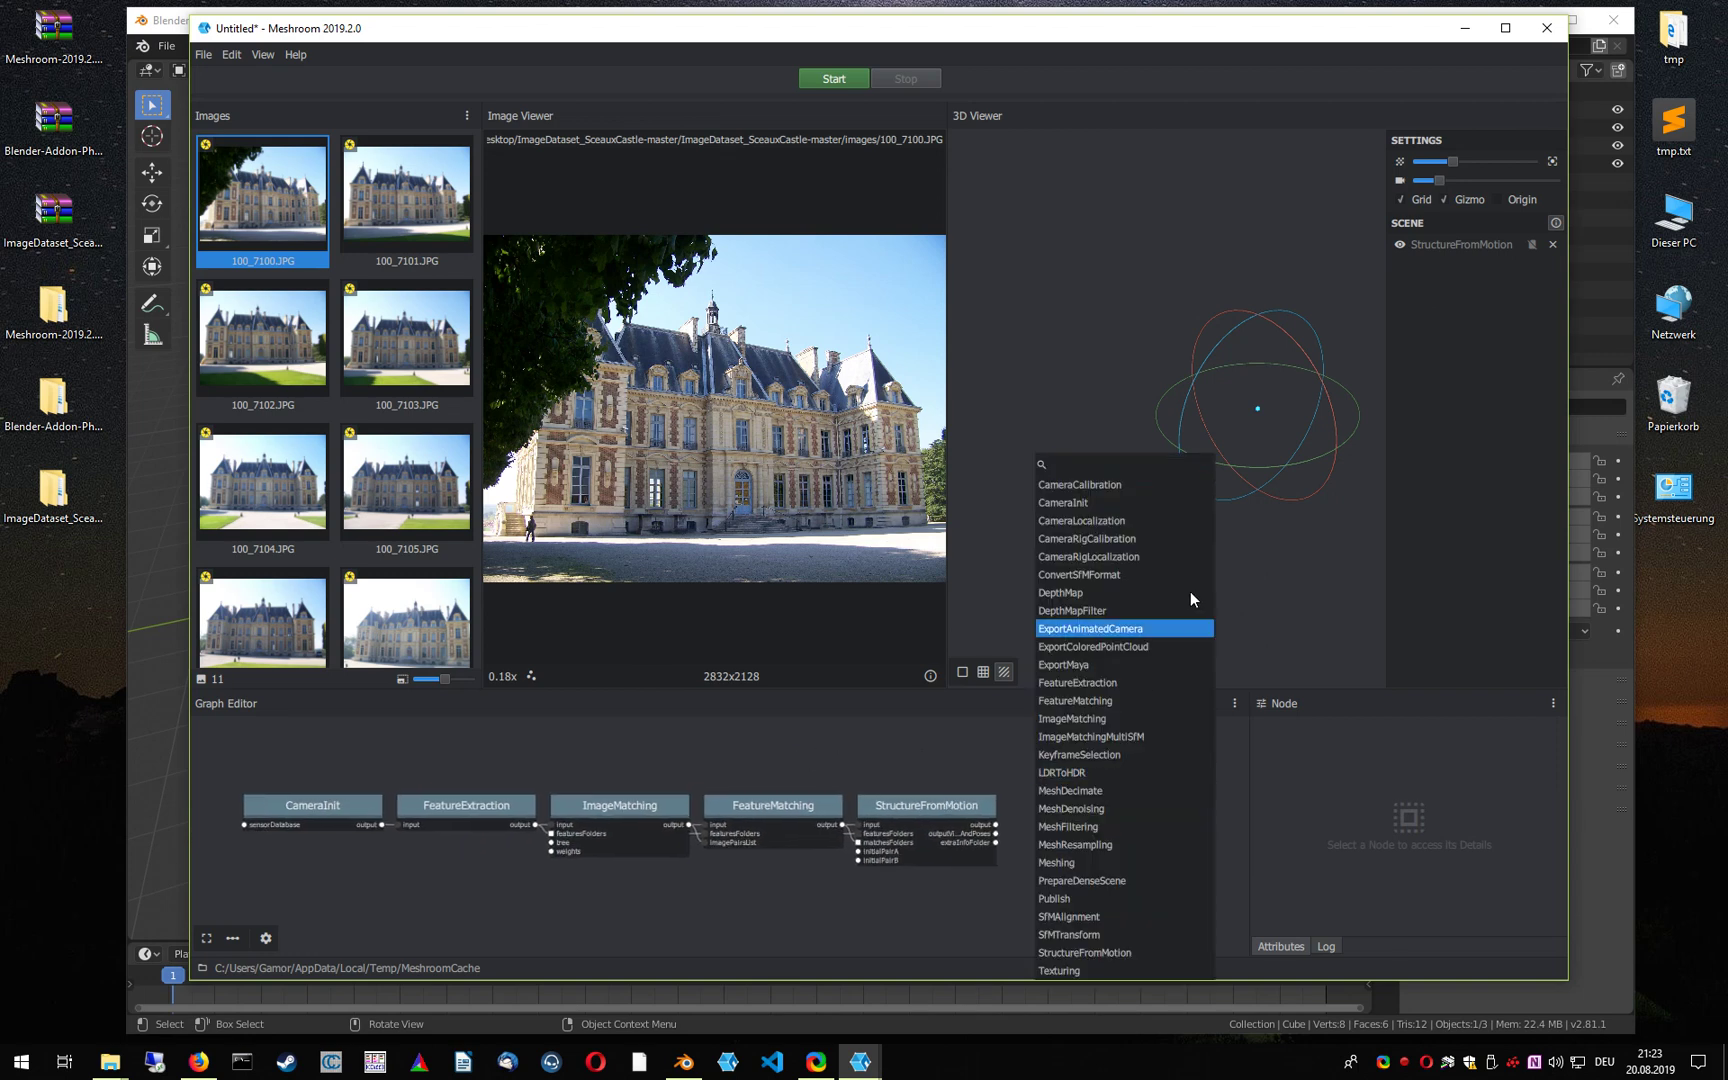
{"action": "left_click", "coordinate": [1129, 574]}
{"action": "middle_click_drag", "start_coordinate": [1108, 775], "coordinate": [1068, 765]}
{"action": "left_click", "coordinate": [1057, 884]}
{"action": "left_click", "coordinate": [1075, 774]}
{"action": "left_click_drag", "start_coordinate": [1068, 765], "coordinate": [1028, 810]}
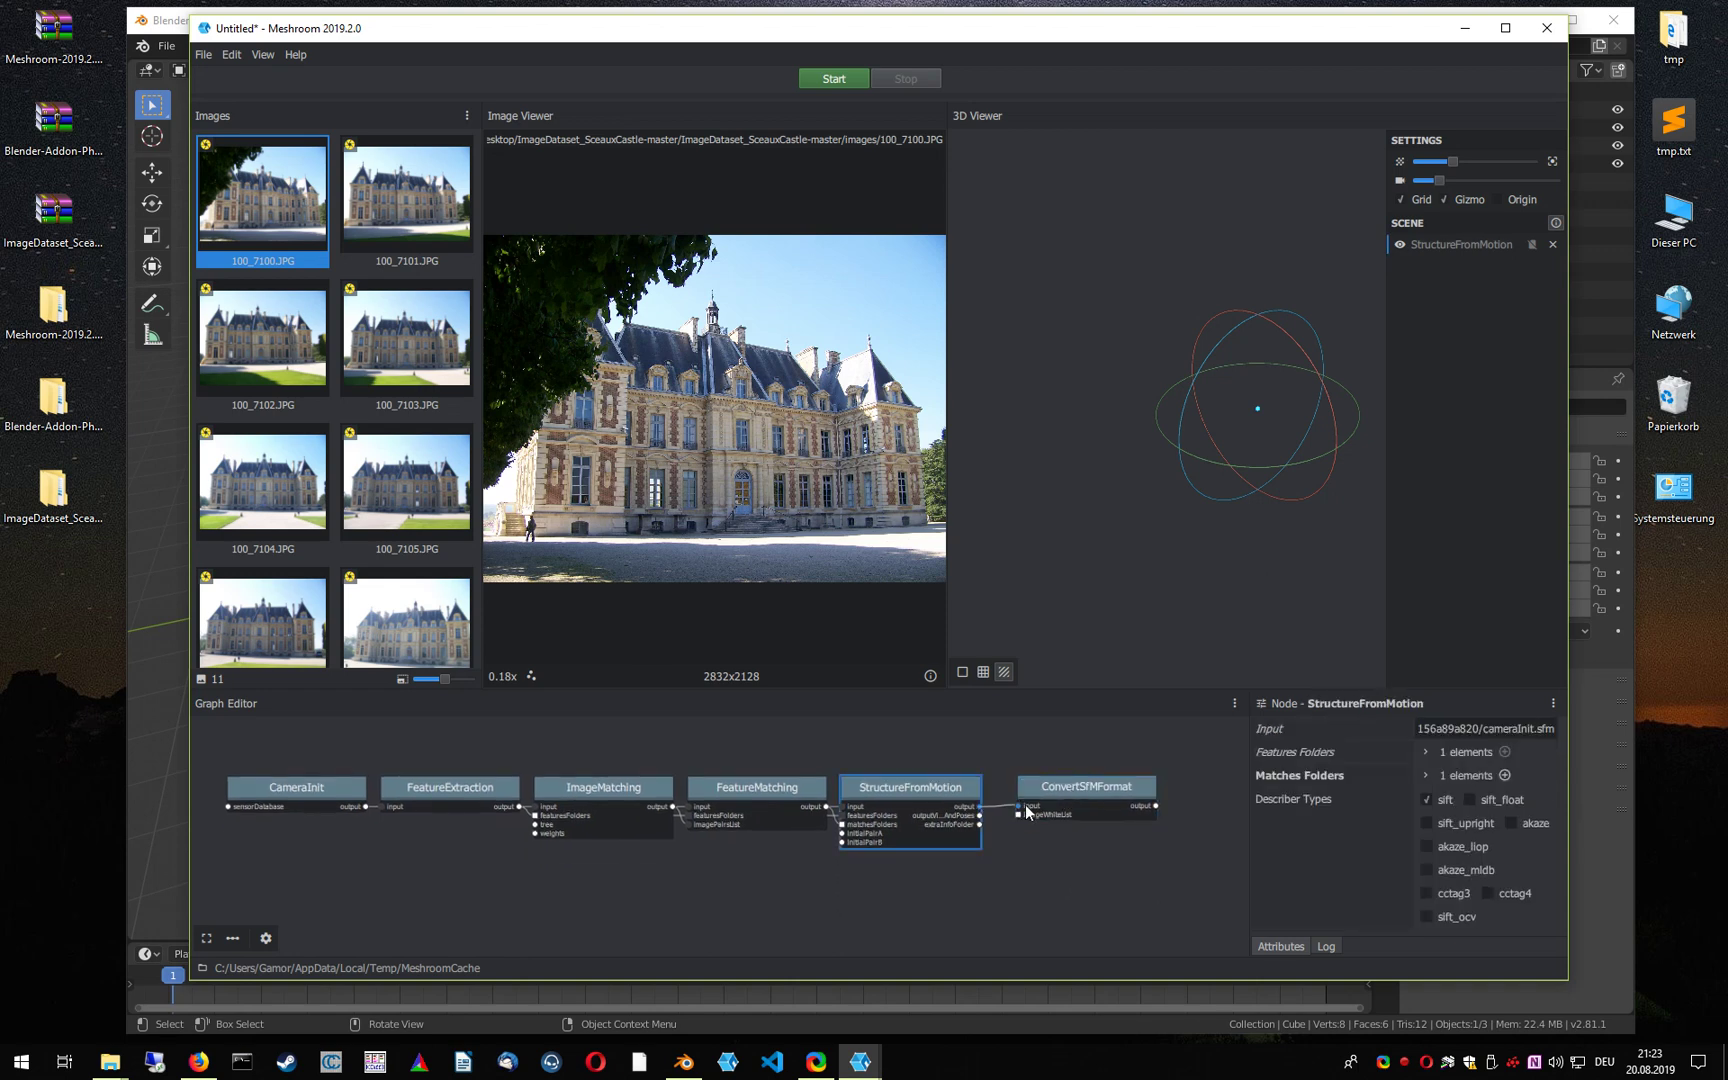
{"action": "left_click", "coordinate": [1076, 784]}
{"action": "left_click_drag", "start_coordinate": [1250, 766], "coordinate": [1155, 768]}
{"action": "left_click", "coordinate": [1382, 751]}
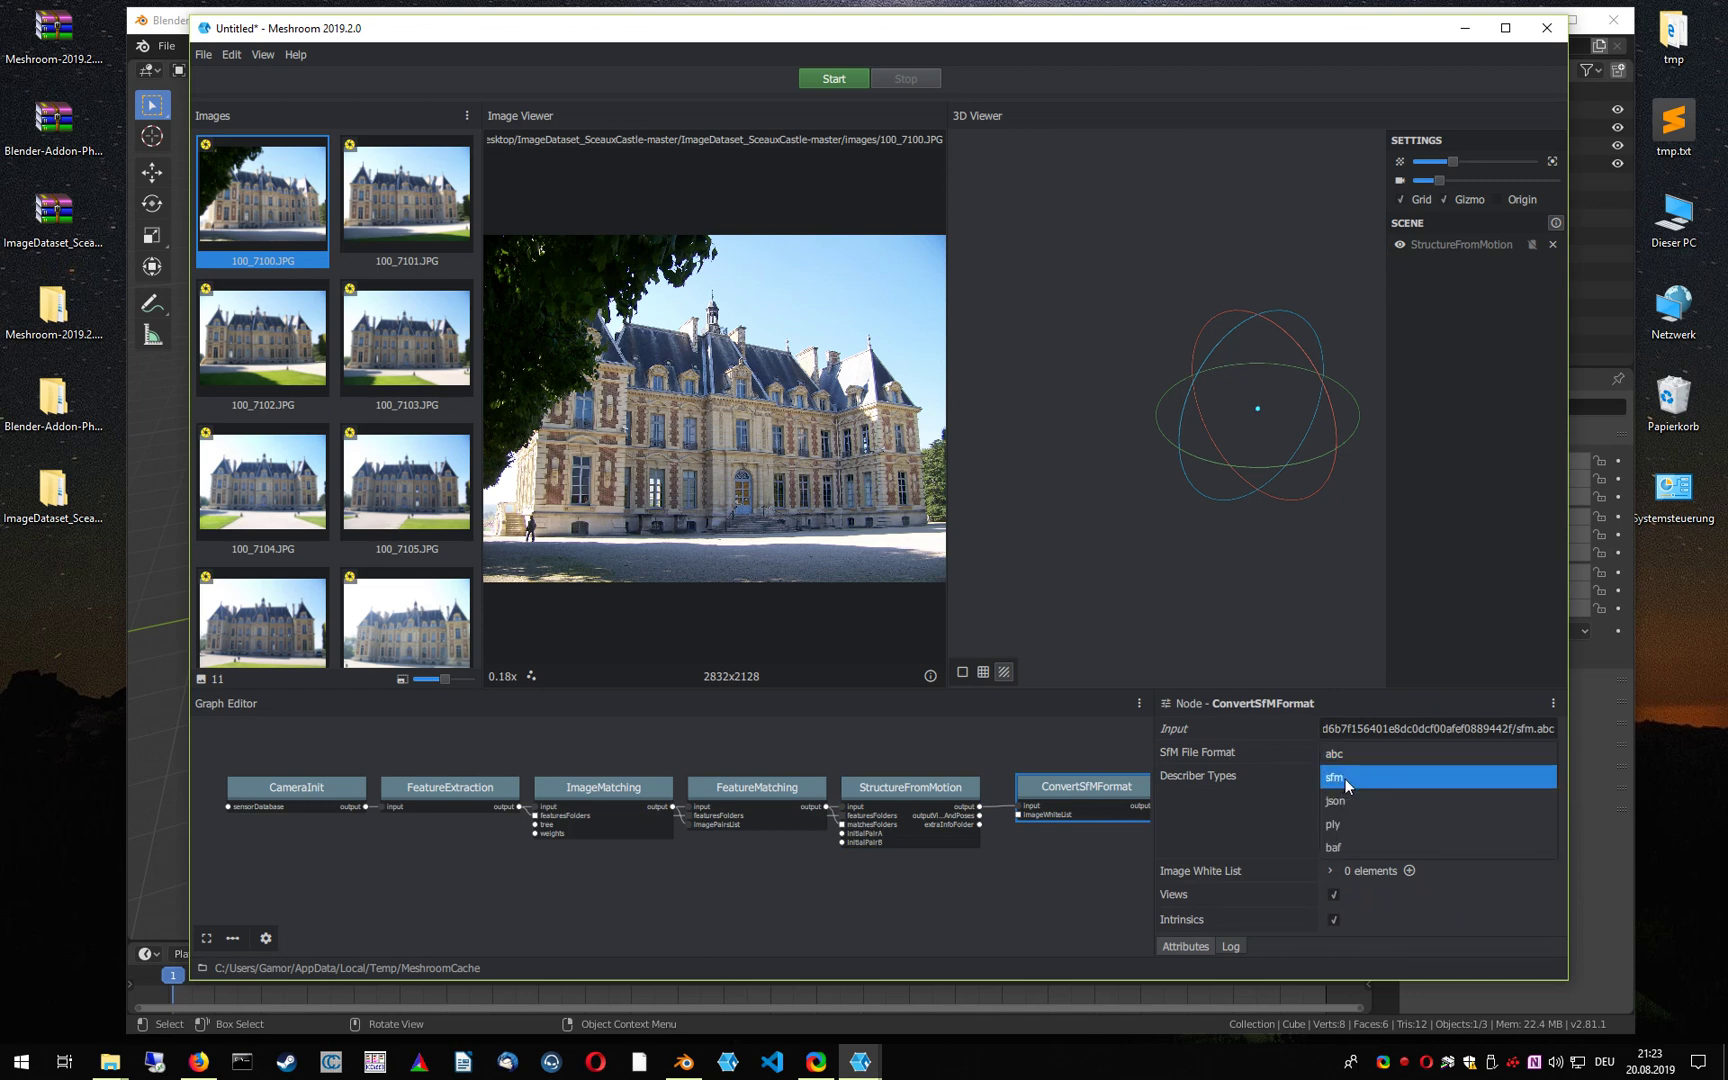
{"action": "left_click", "coordinate": [1345, 778]}
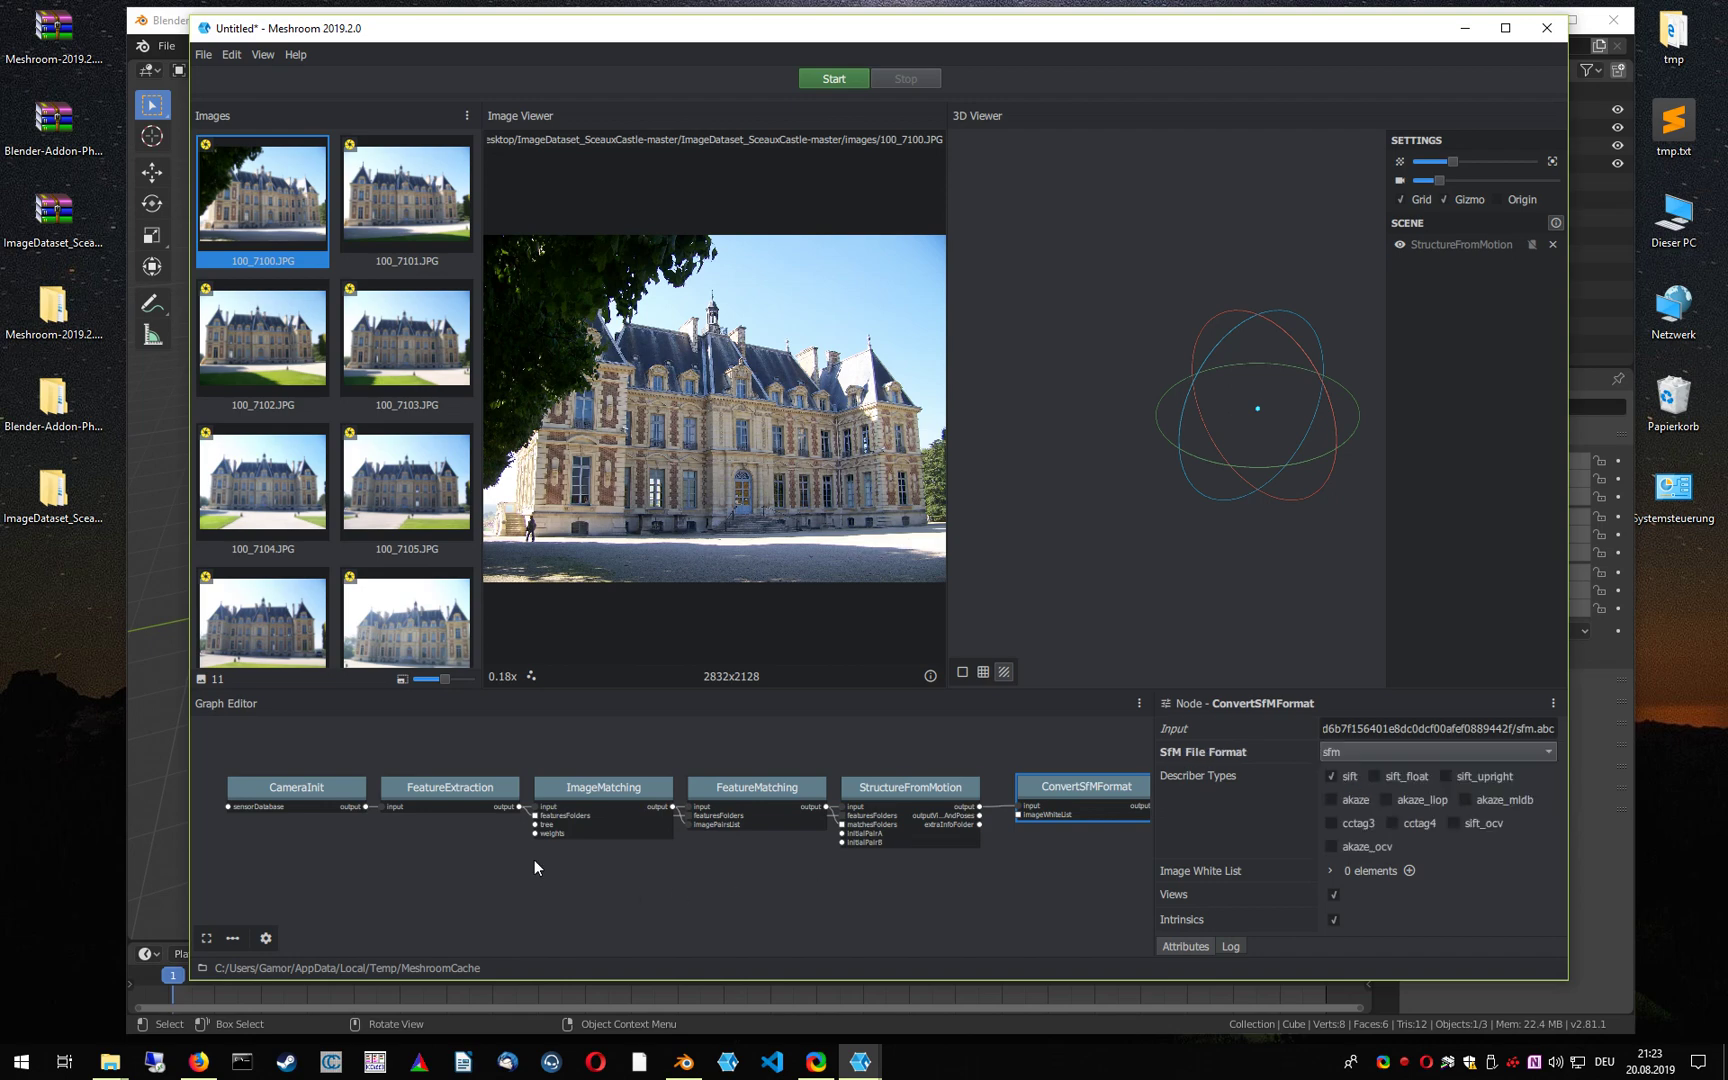
Save the project as test.mg in a new Desktop folder named 'Meshroom Project'
{"action": "left_click", "coordinate": [203, 54]}
{"action": "left_click", "coordinate": [243, 151]}
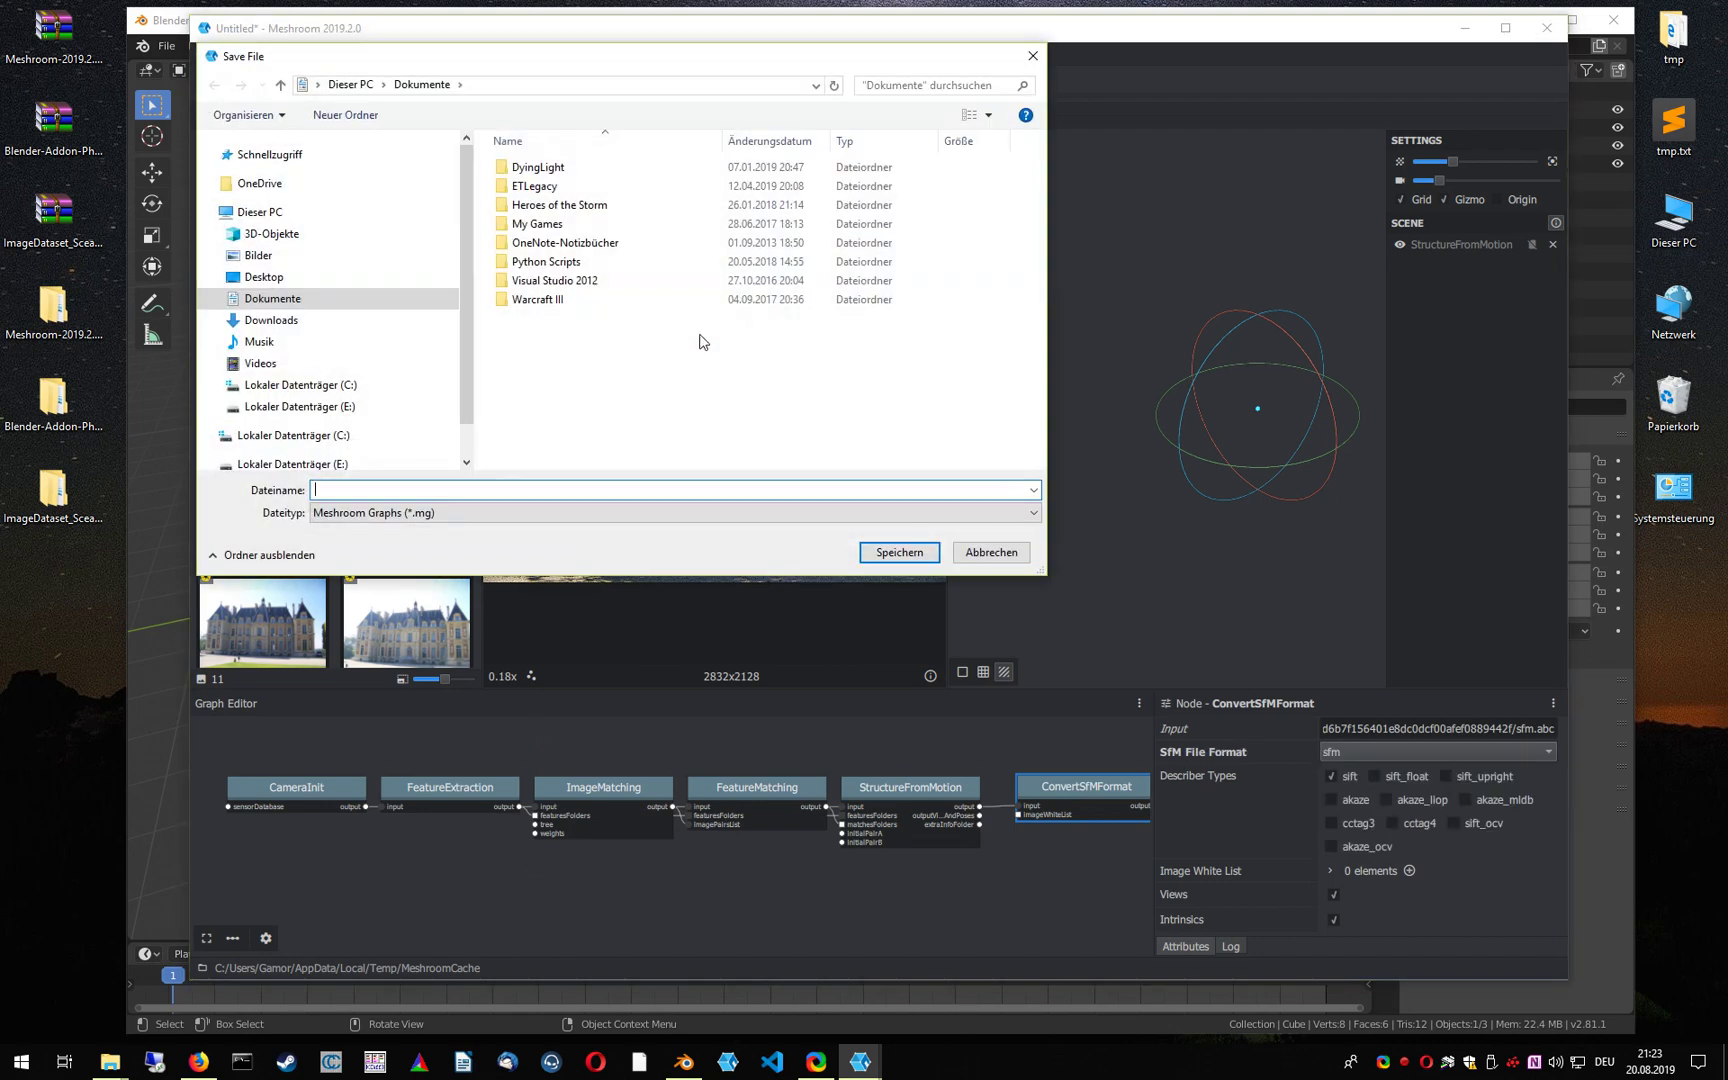
{"action": "left_click", "coordinate": [257, 277]}
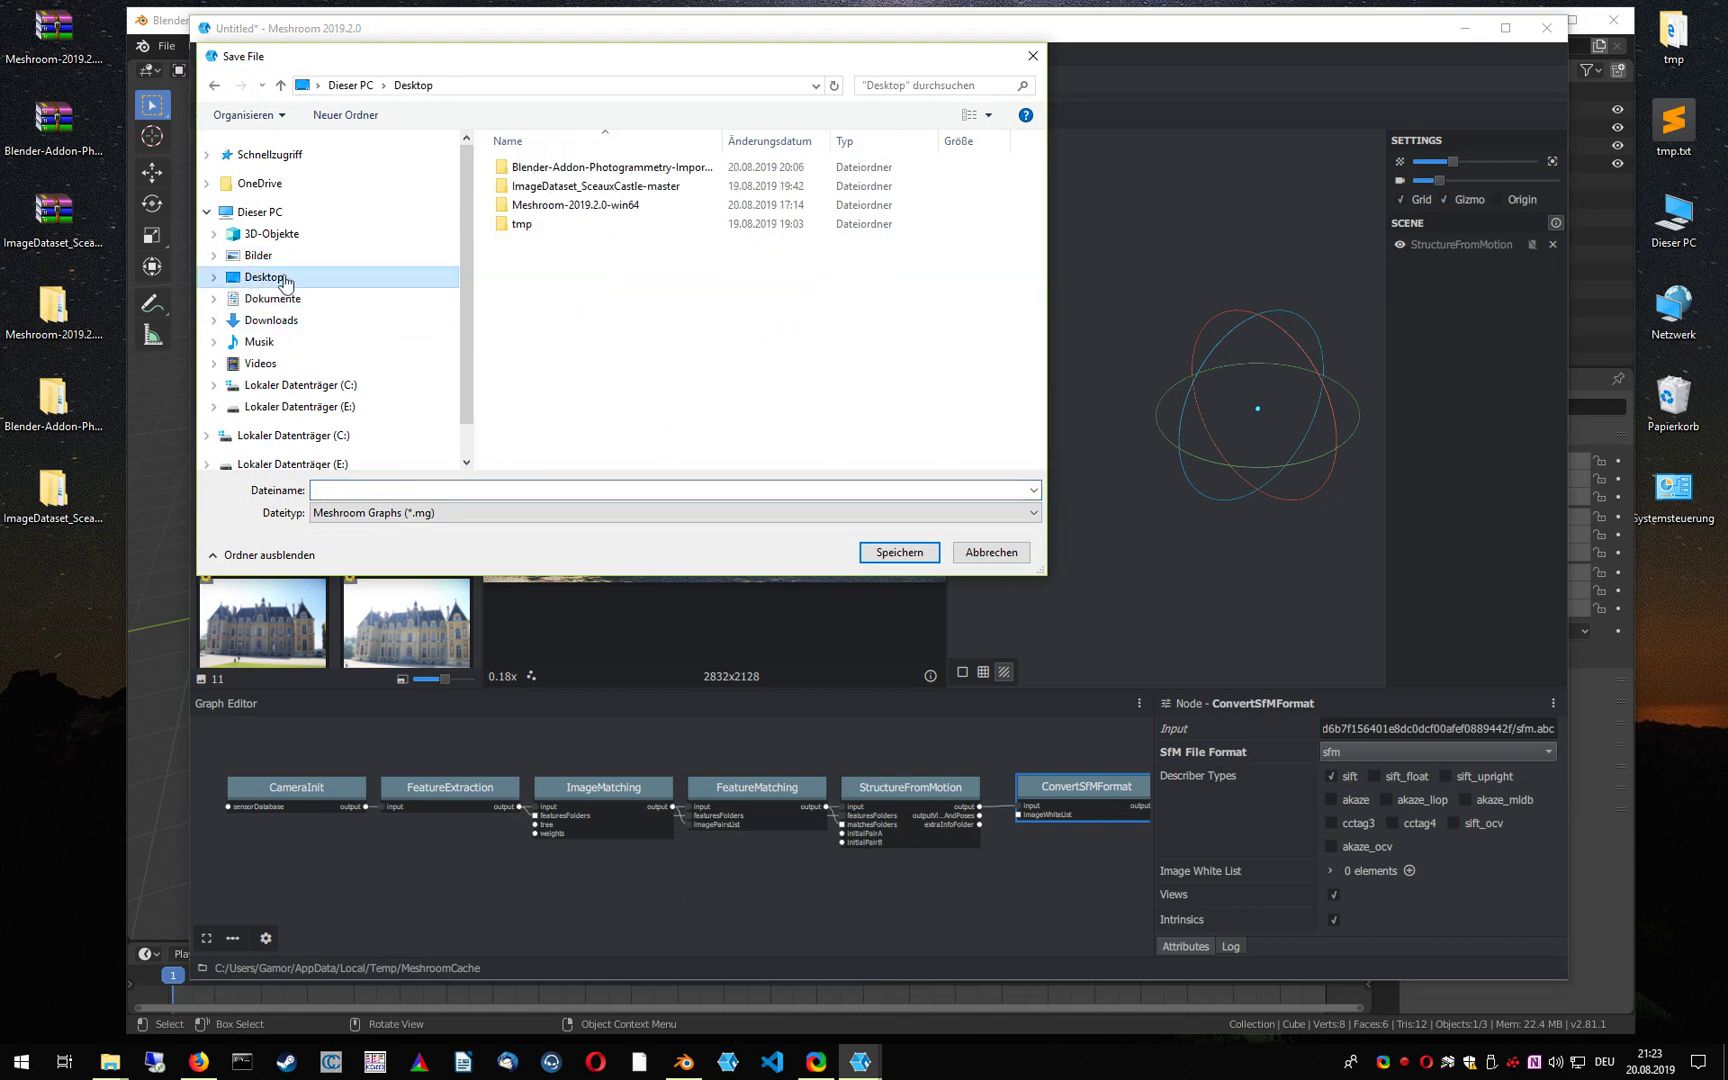
{"action": "right_click", "coordinate": [539, 326]}
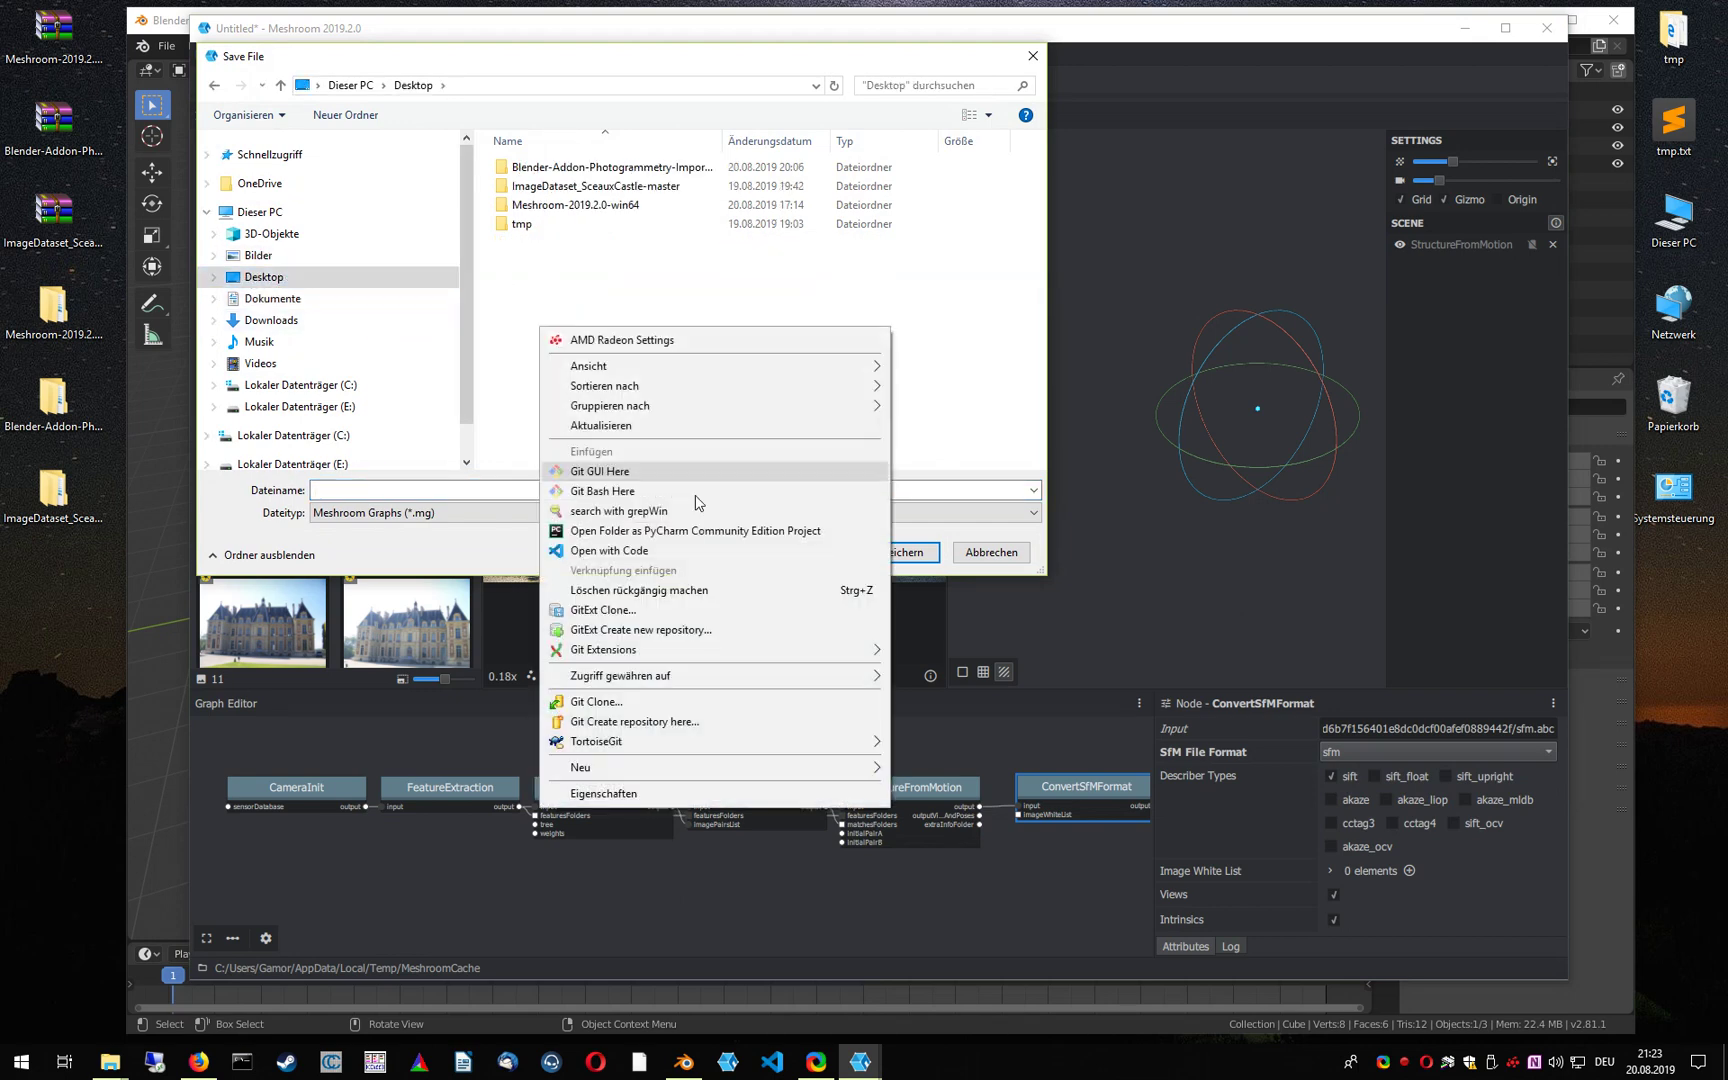
{"action": "mouse_move", "coordinate": [736, 770]}
{"action": "left_click", "coordinate": [934, 764]}
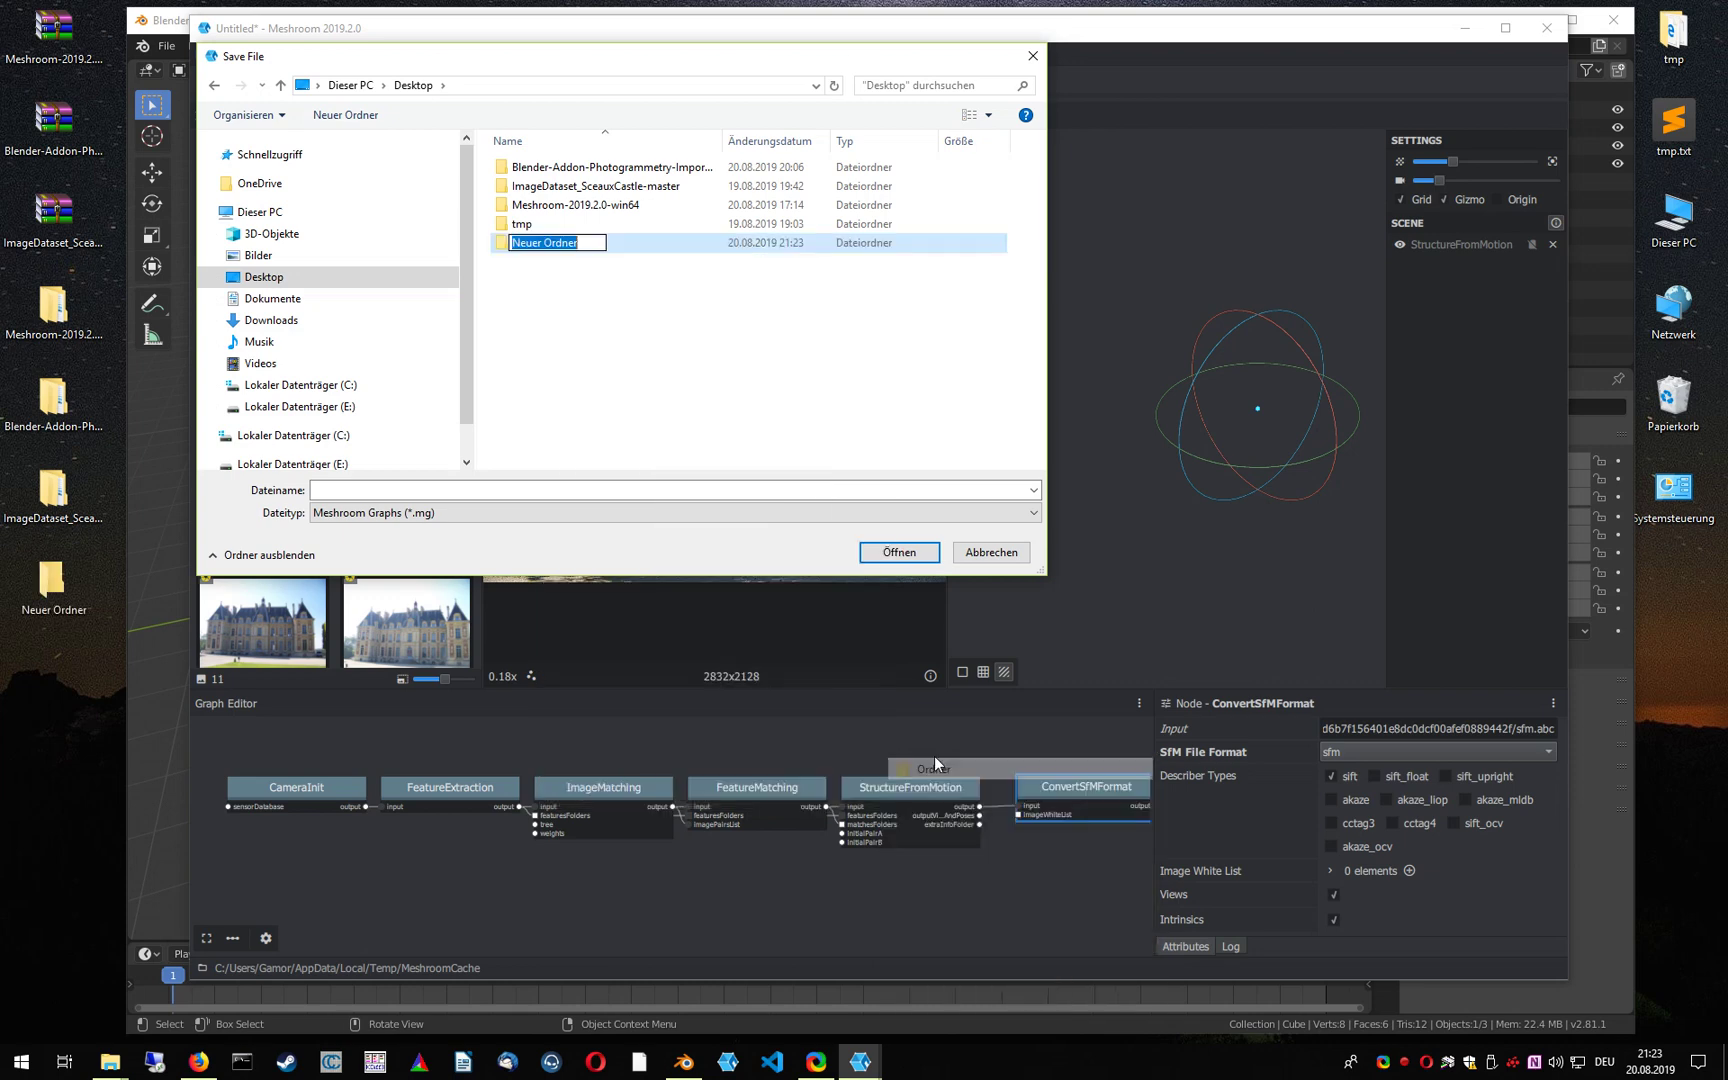
{"action": "type", "text": "Meshr"}
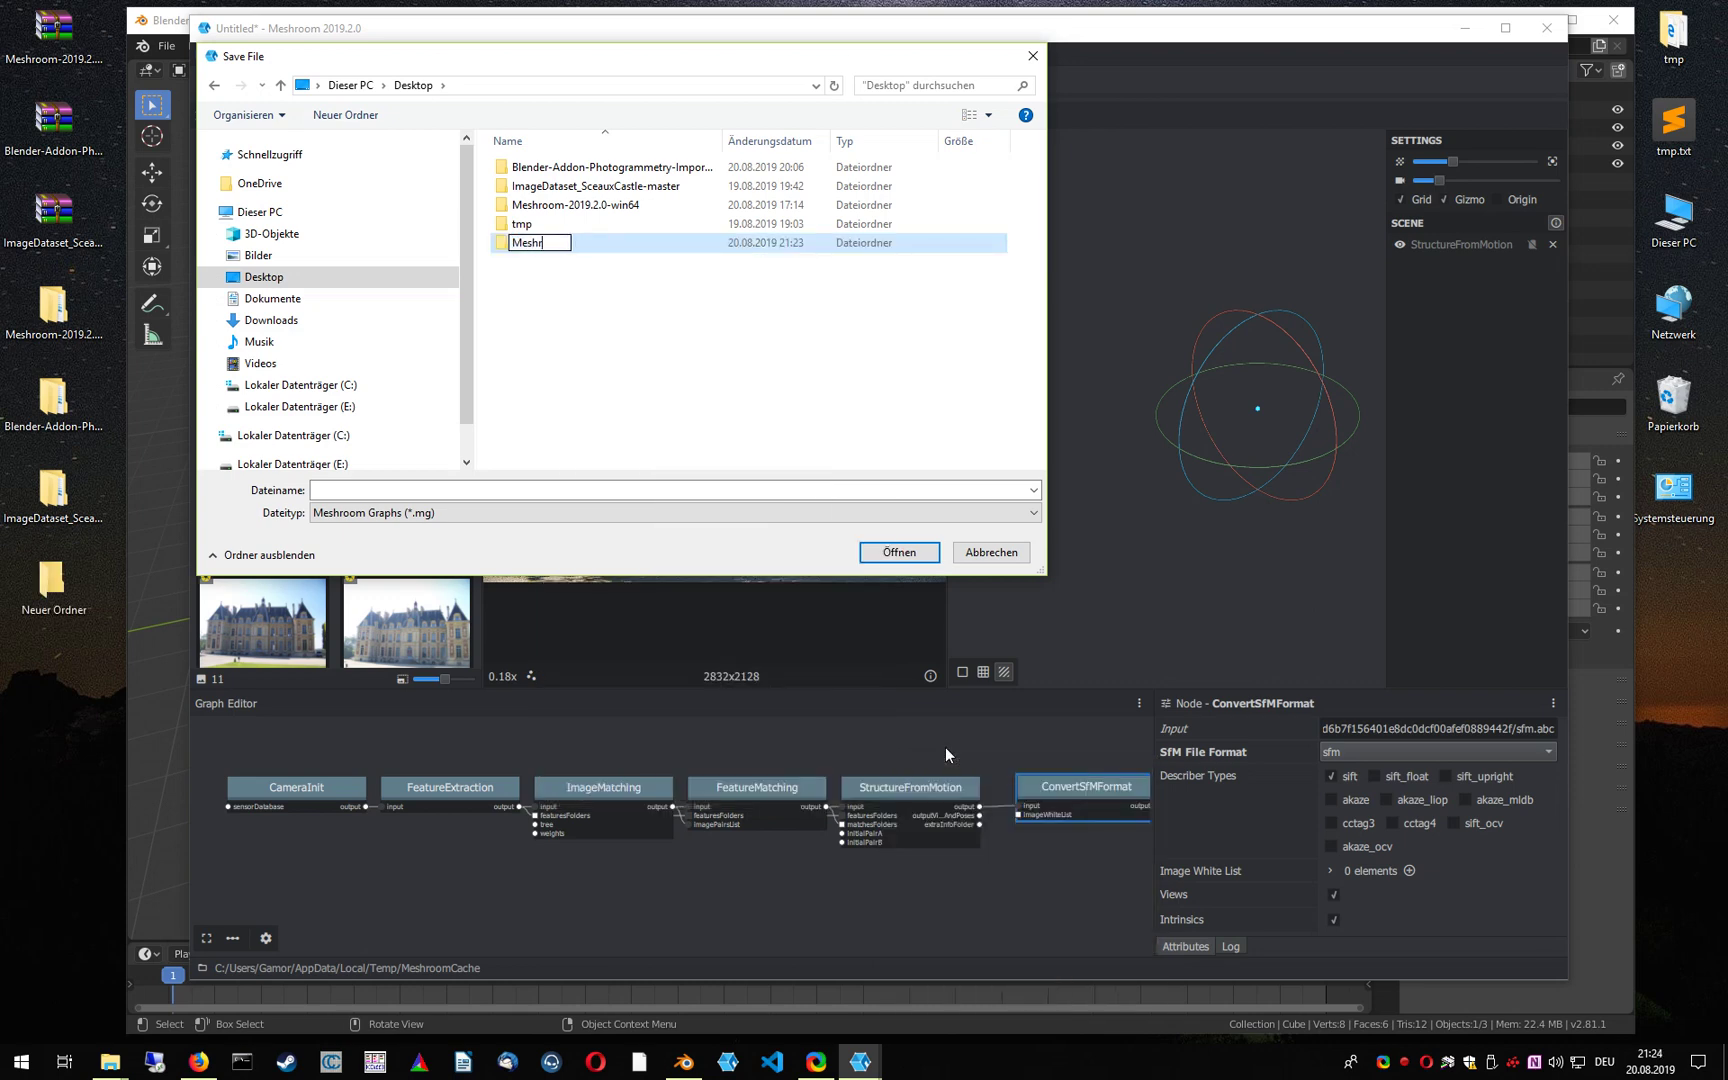
{"action": "type", "text": "oom Project"}
{"action": "key", "text": "Return"}
{"action": "key", "text": "Return"}
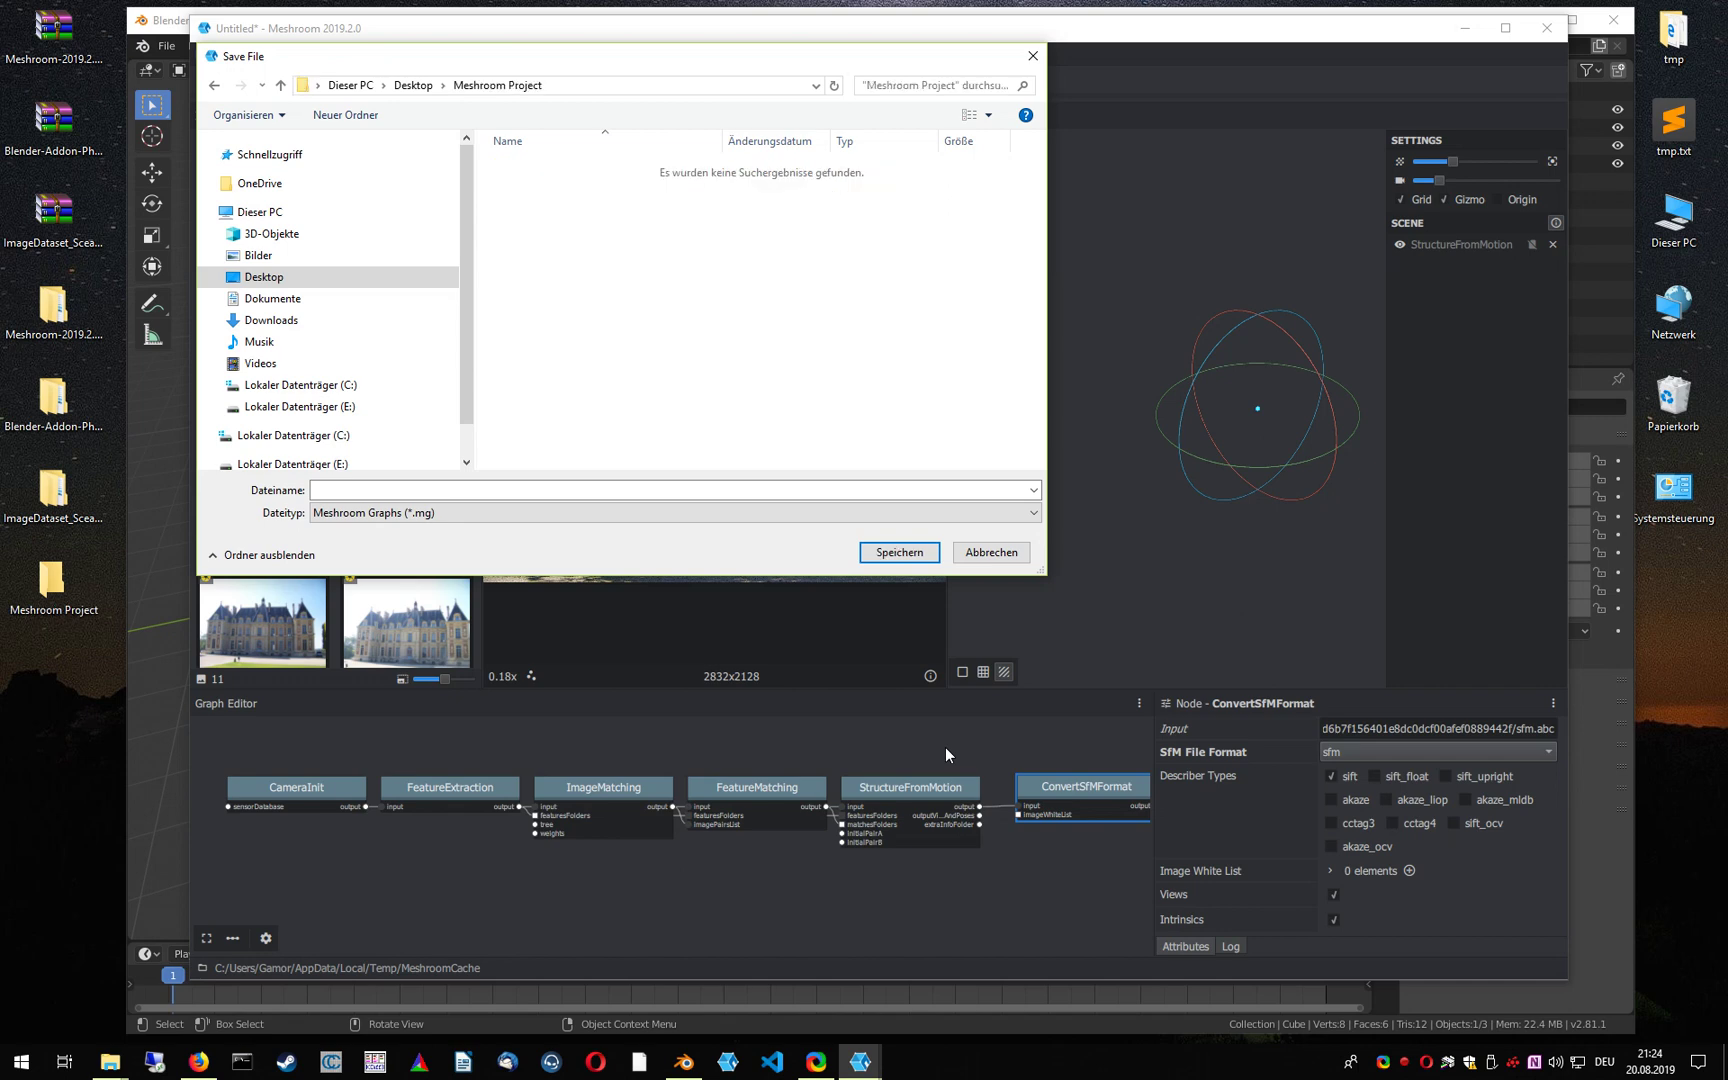
{"action": "left_click", "coordinate": [396, 490]}
{"action": "type", "text": "test"}
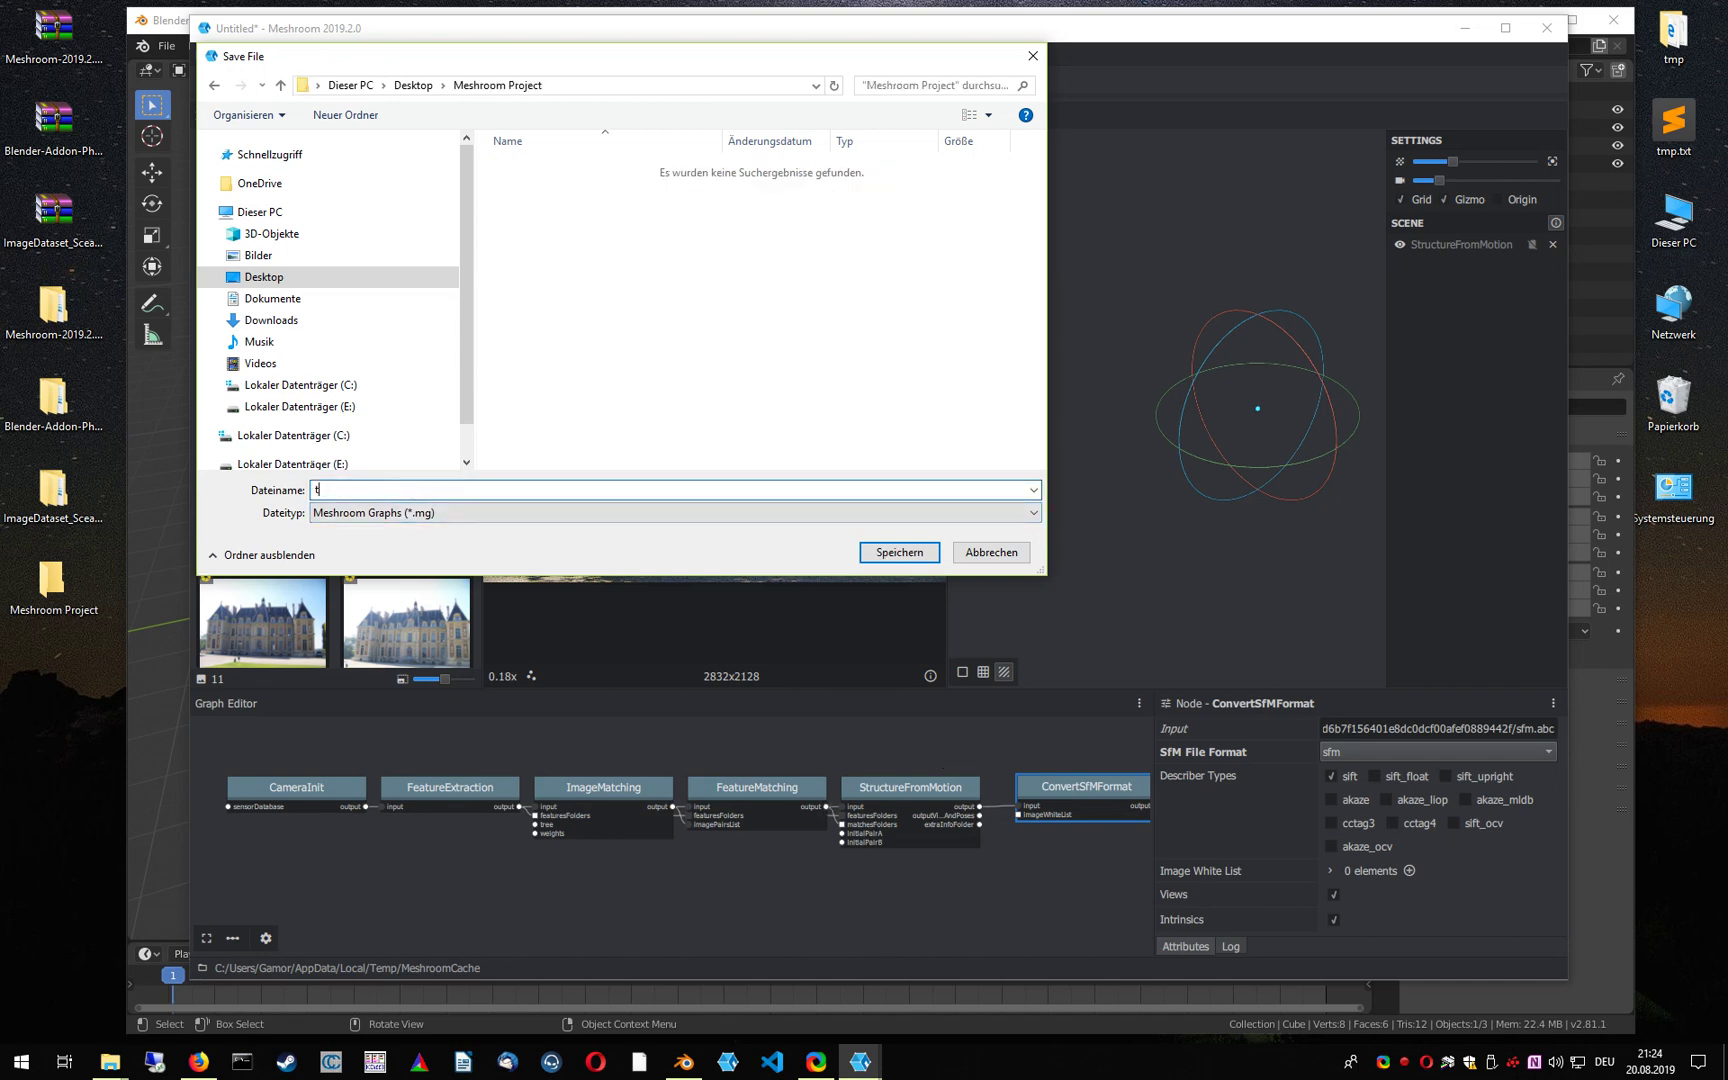
{"action": "left_click", "coordinate": [900, 553]}
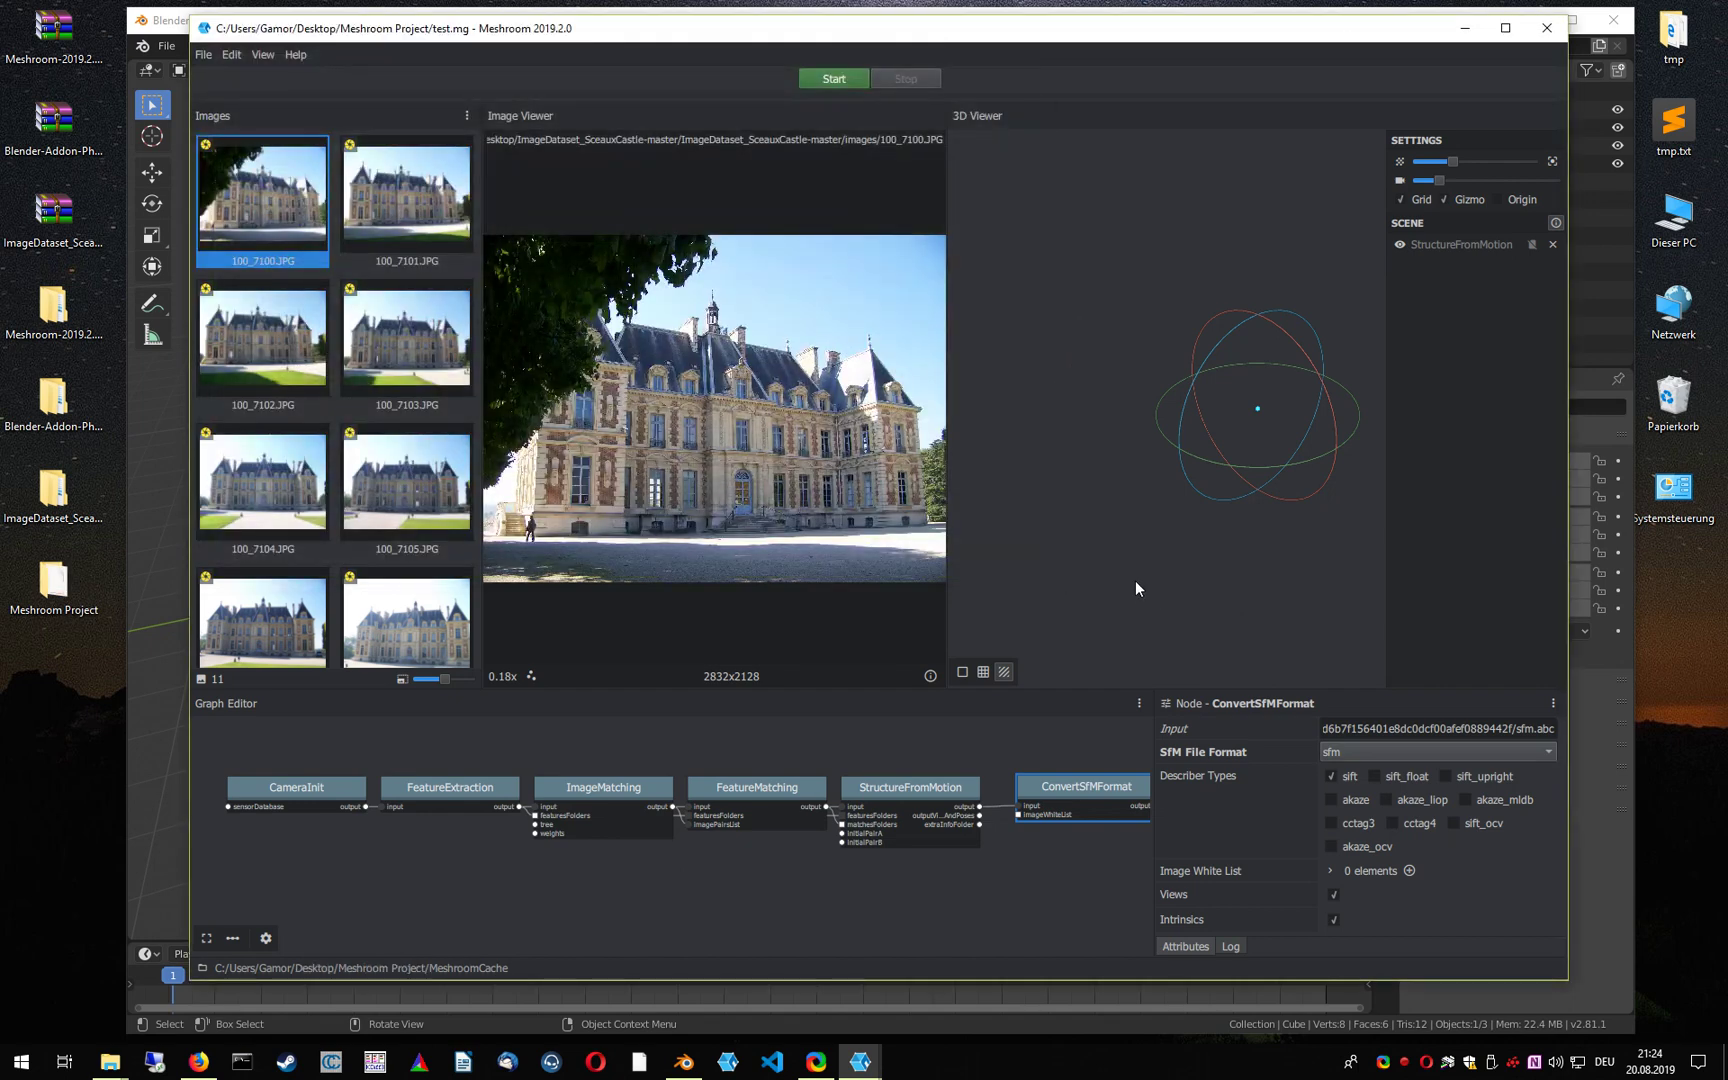
Start the computation and let CameraInit through StructureFromMotion process the castle photos
{"action": "left_click", "coordinate": [820, 79]}
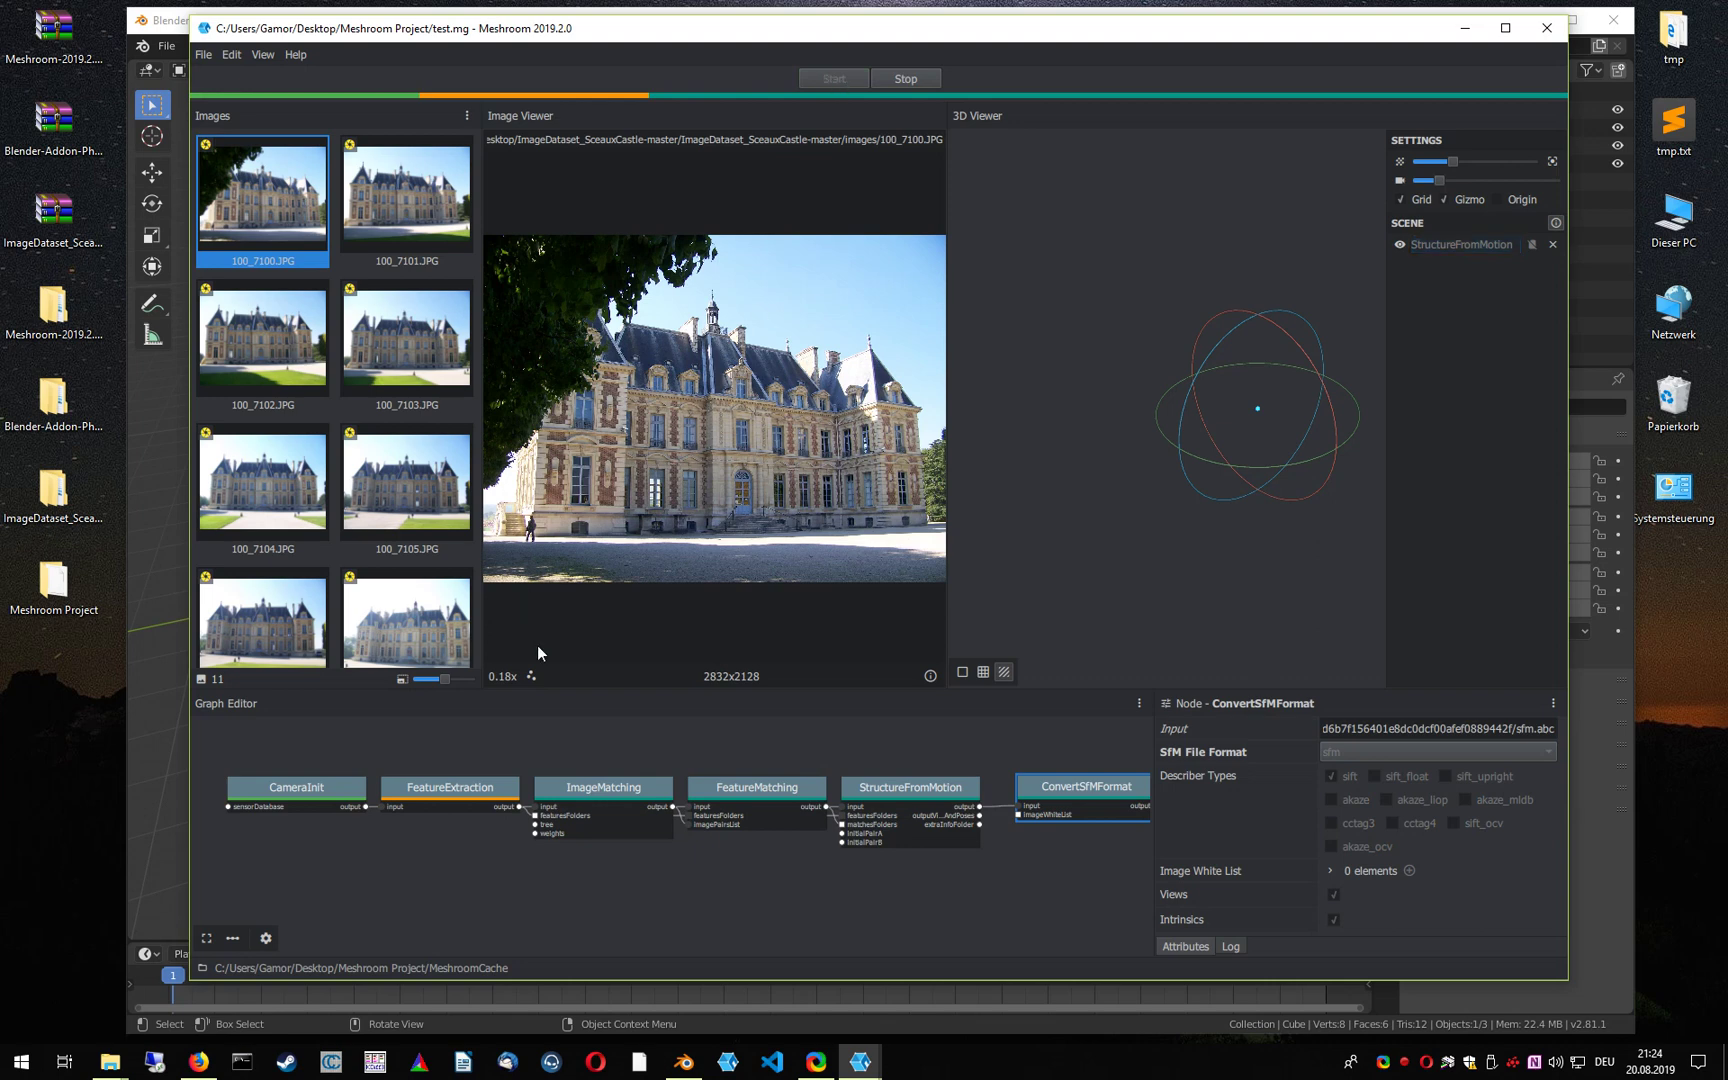
{"action": "middle_click_drag", "start_coordinate": [736, 762], "coordinate": [722, 757]}
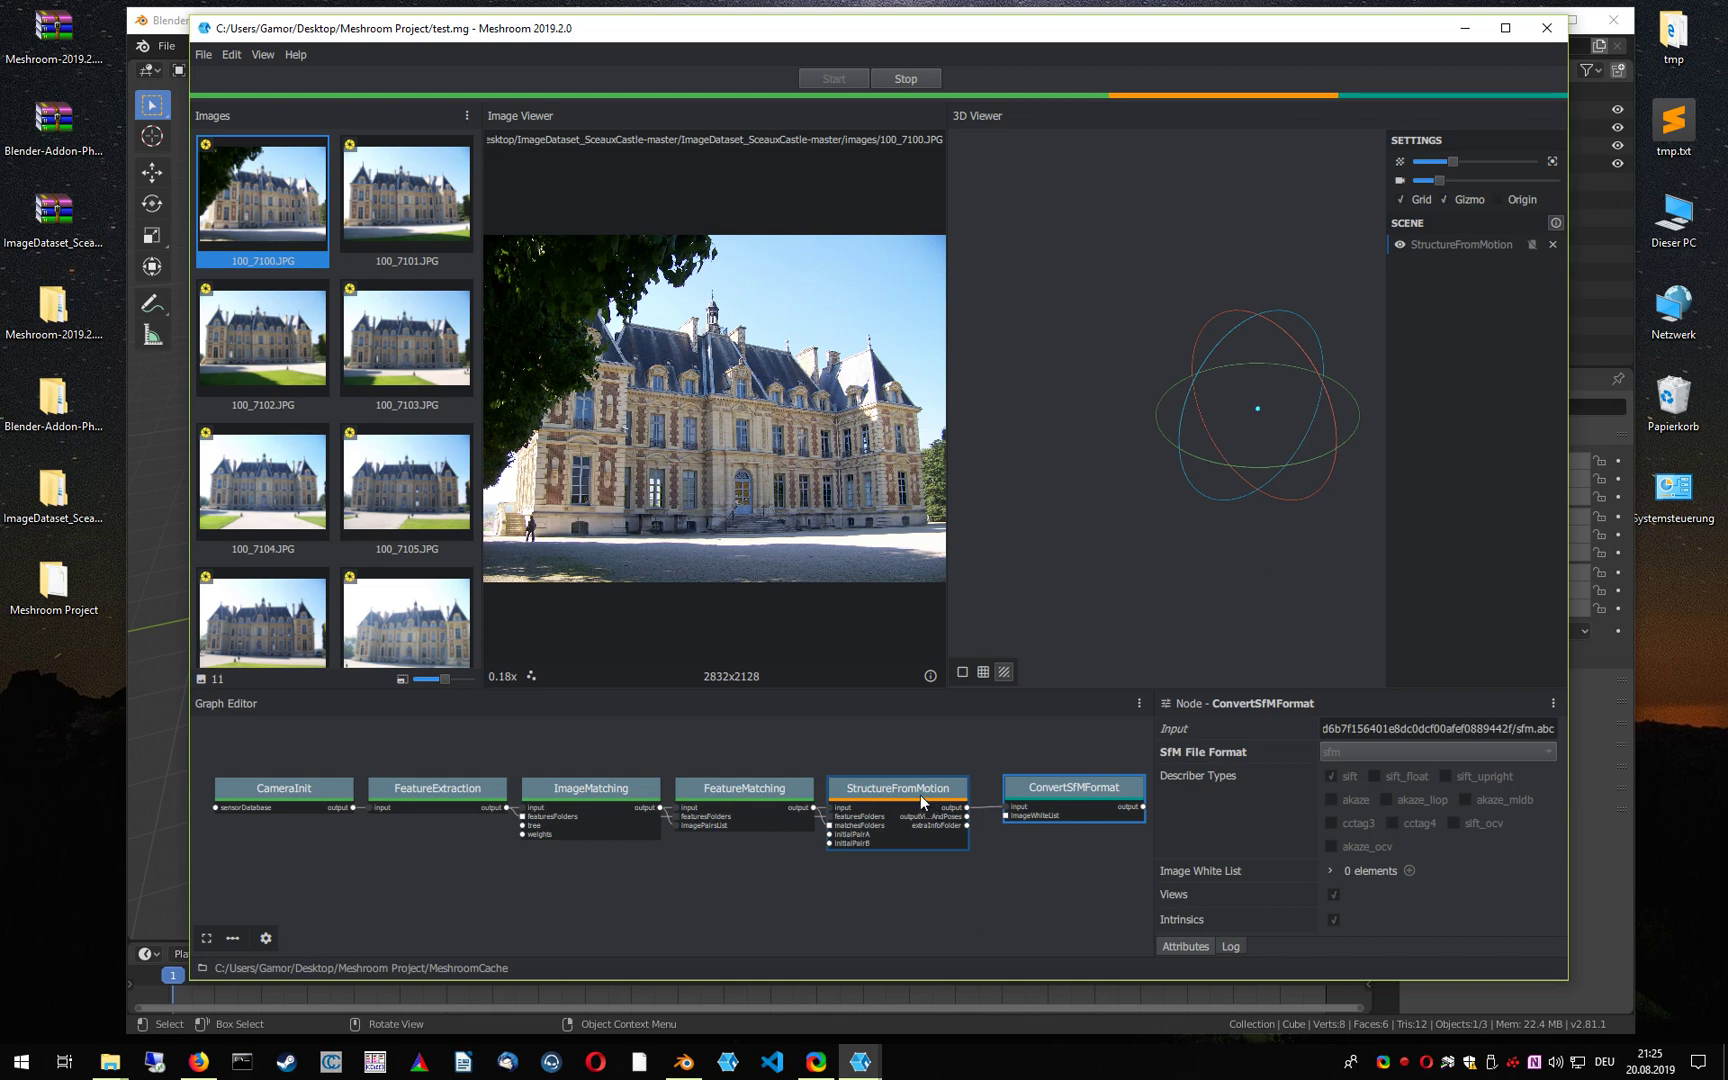
Orbit the 3D Viewer around the 11,954-point sparse cloud and its 11 cameras
{"action": "left_click_drag", "start_coordinate": [1076, 790], "coordinate": [1065, 789]}
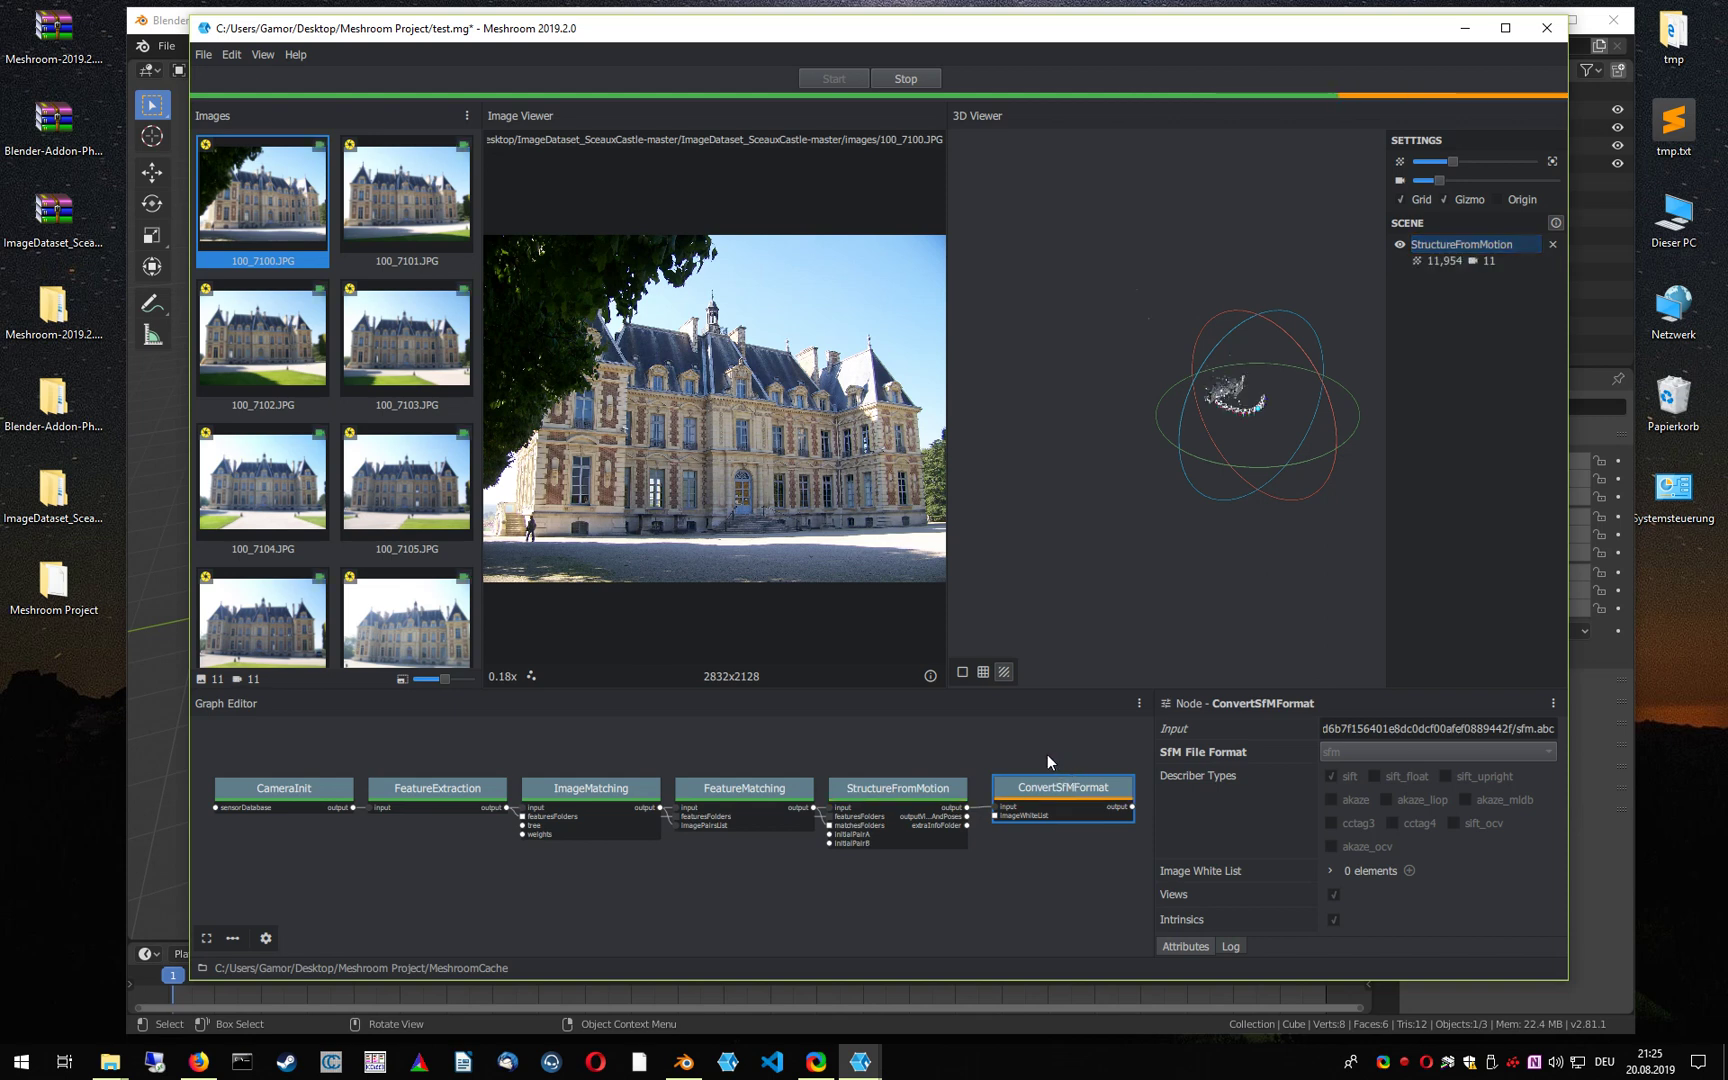
{"action": "middle_click_drag", "start_coordinate": [1207, 502], "coordinate": [1115, 539]}
{"action": "left_click_drag", "start_coordinate": [1115, 539], "coordinate": [1162, 310]}
{"action": "left_click_drag", "start_coordinate": [1241, 402], "coordinate": [1254, 436]}
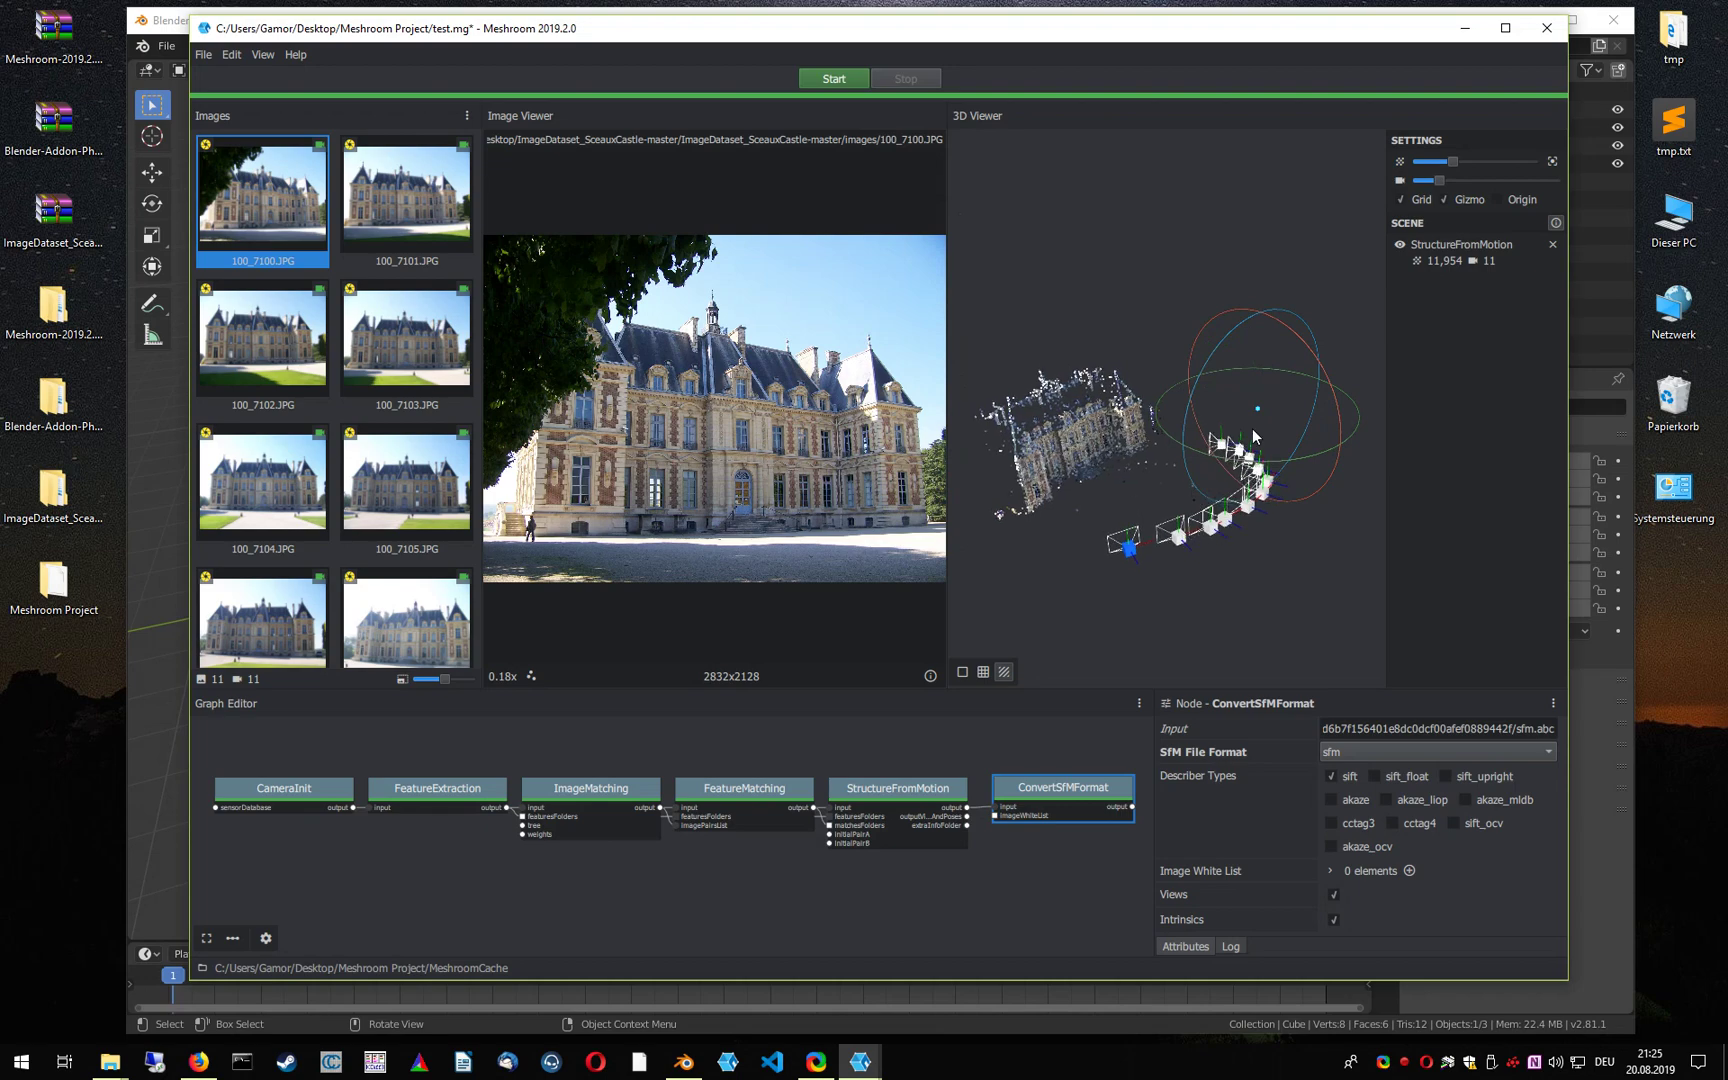
Preview photos 100_7104, 100_7107 and 100_7110 from their cameras, then copy the ConvertSfMFormat Output path
{"action": "left_click", "coordinate": [1248, 508]}
{"action": "left_click_drag", "start_coordinate": [1287, 528], "coordinate": [1251, 430]}
{"action": "left_click", "coordinate": [1251, 430]}
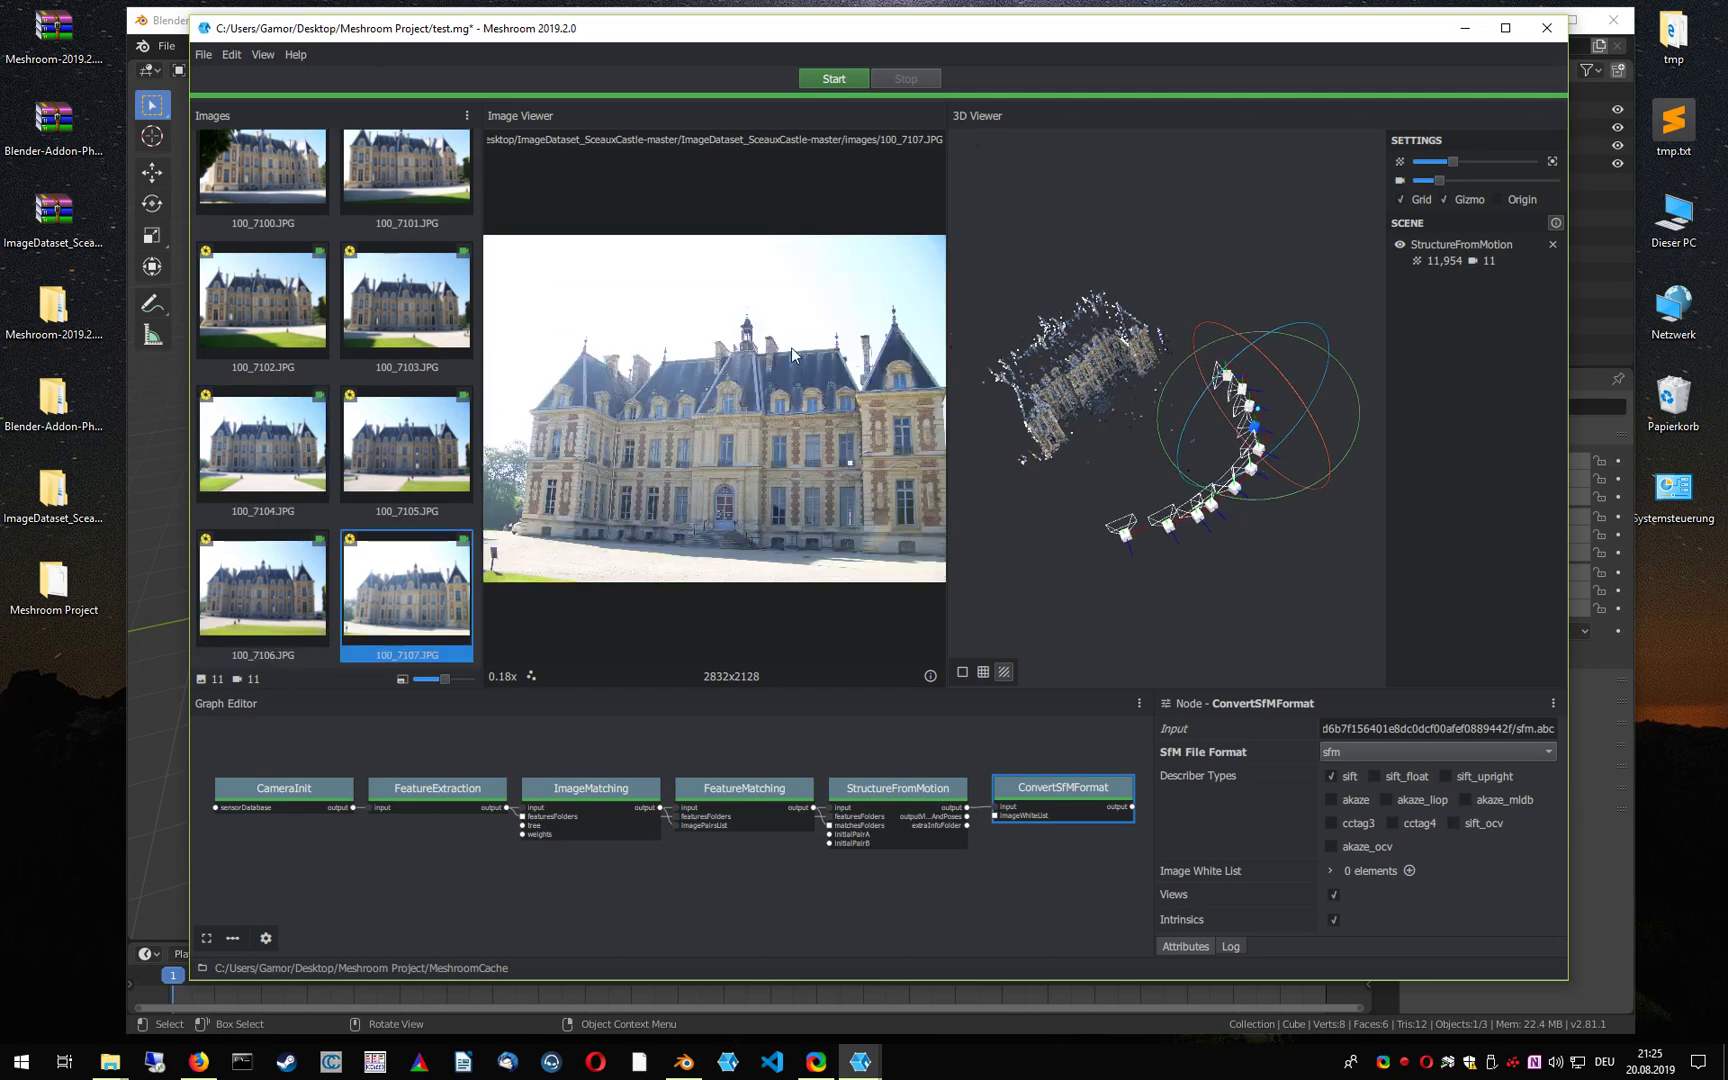
{"action": "left_click", "coordinate": [1226, 373]}
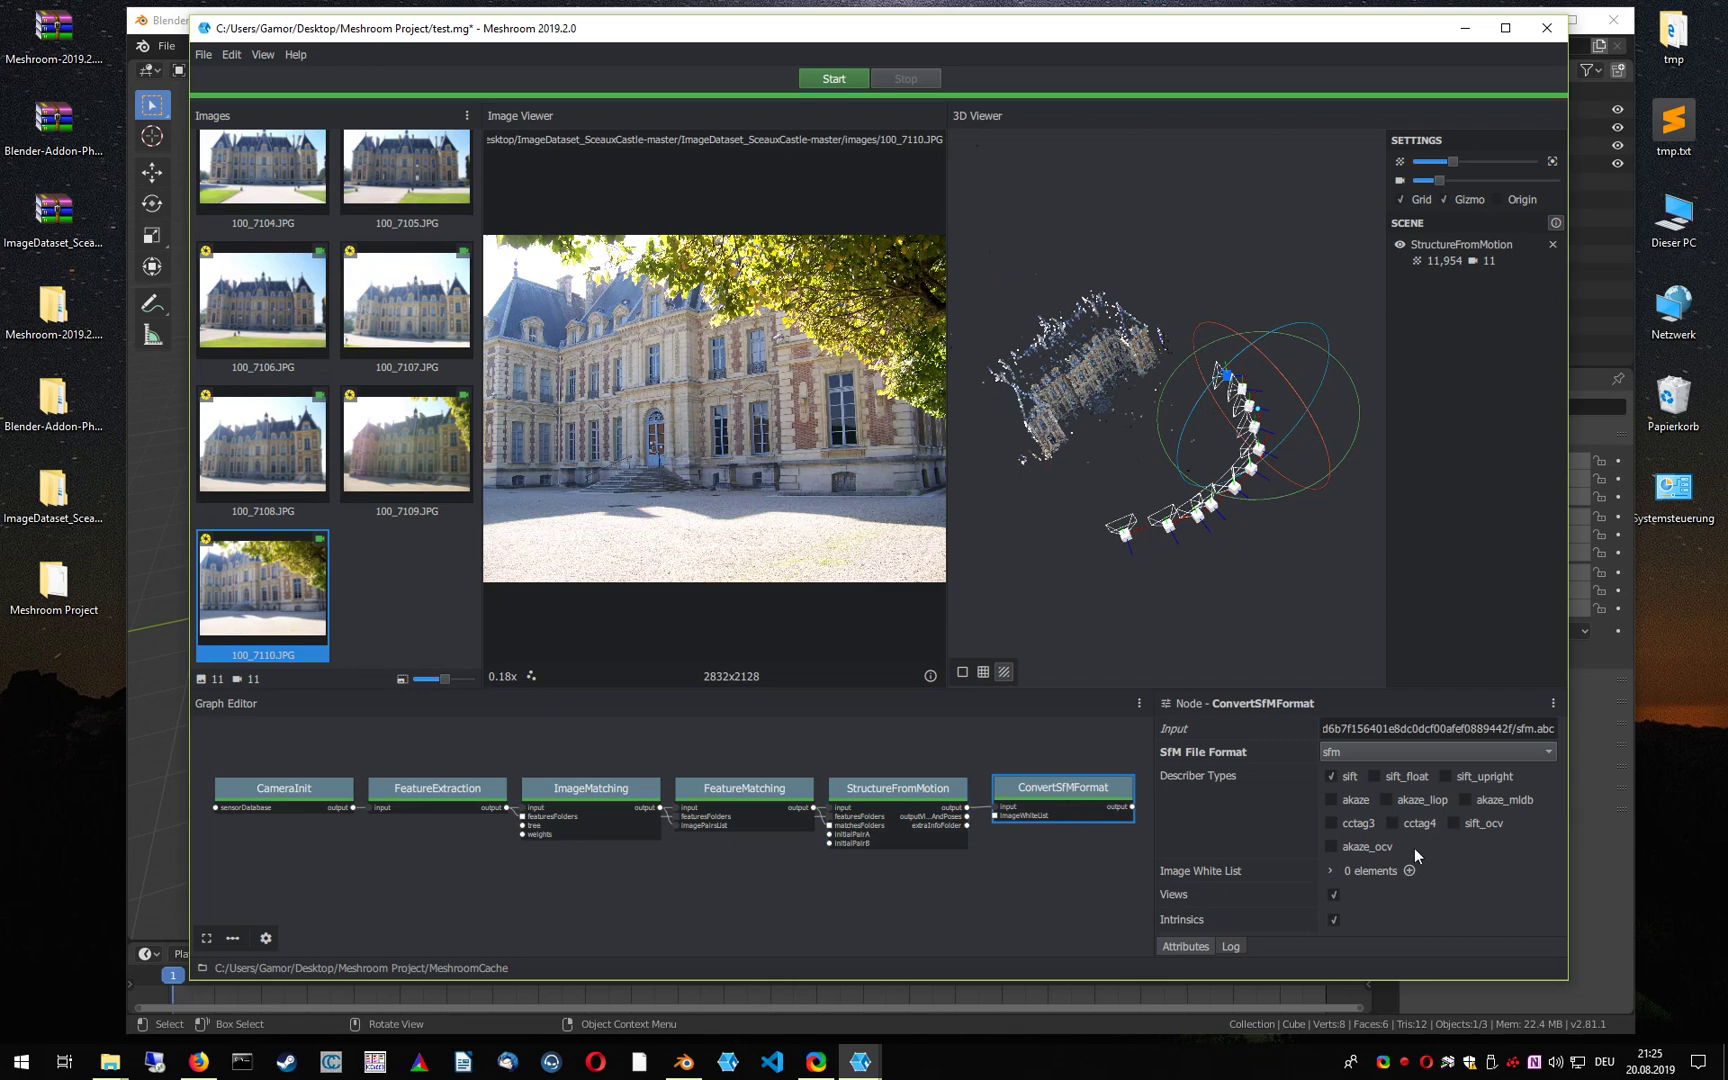
{"action": "scroll", "coordinate": [1413, 848], "scroll_direction": "down", "scroll_amount": 3}
{"action": "left_click_drag", "start_coordinate": [1322, 917], "coordinate": [1284, 914]}
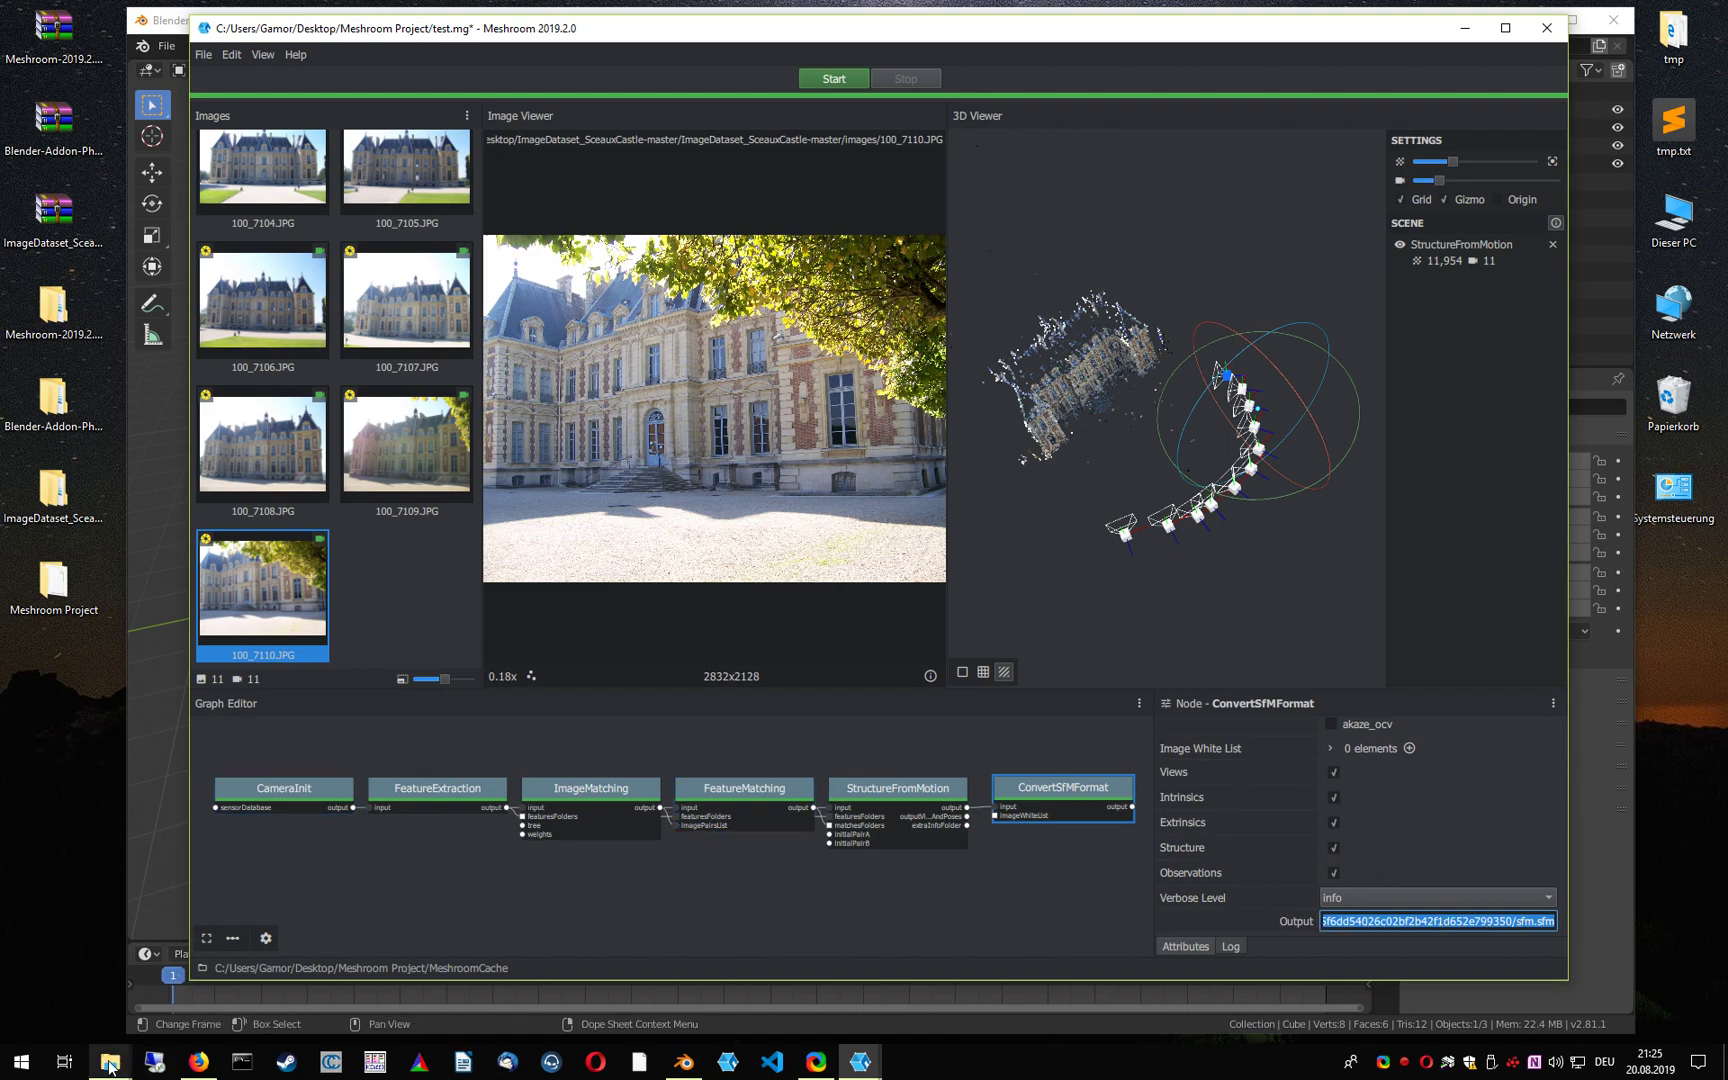
Go to the ConvertSfMFormat output folder in File Explorer using the copied path minus its file name
{"action": "mouse_move", "coordinate": [110, 1067]}
{"action": "left_click", "coordinate": [82, 985]}
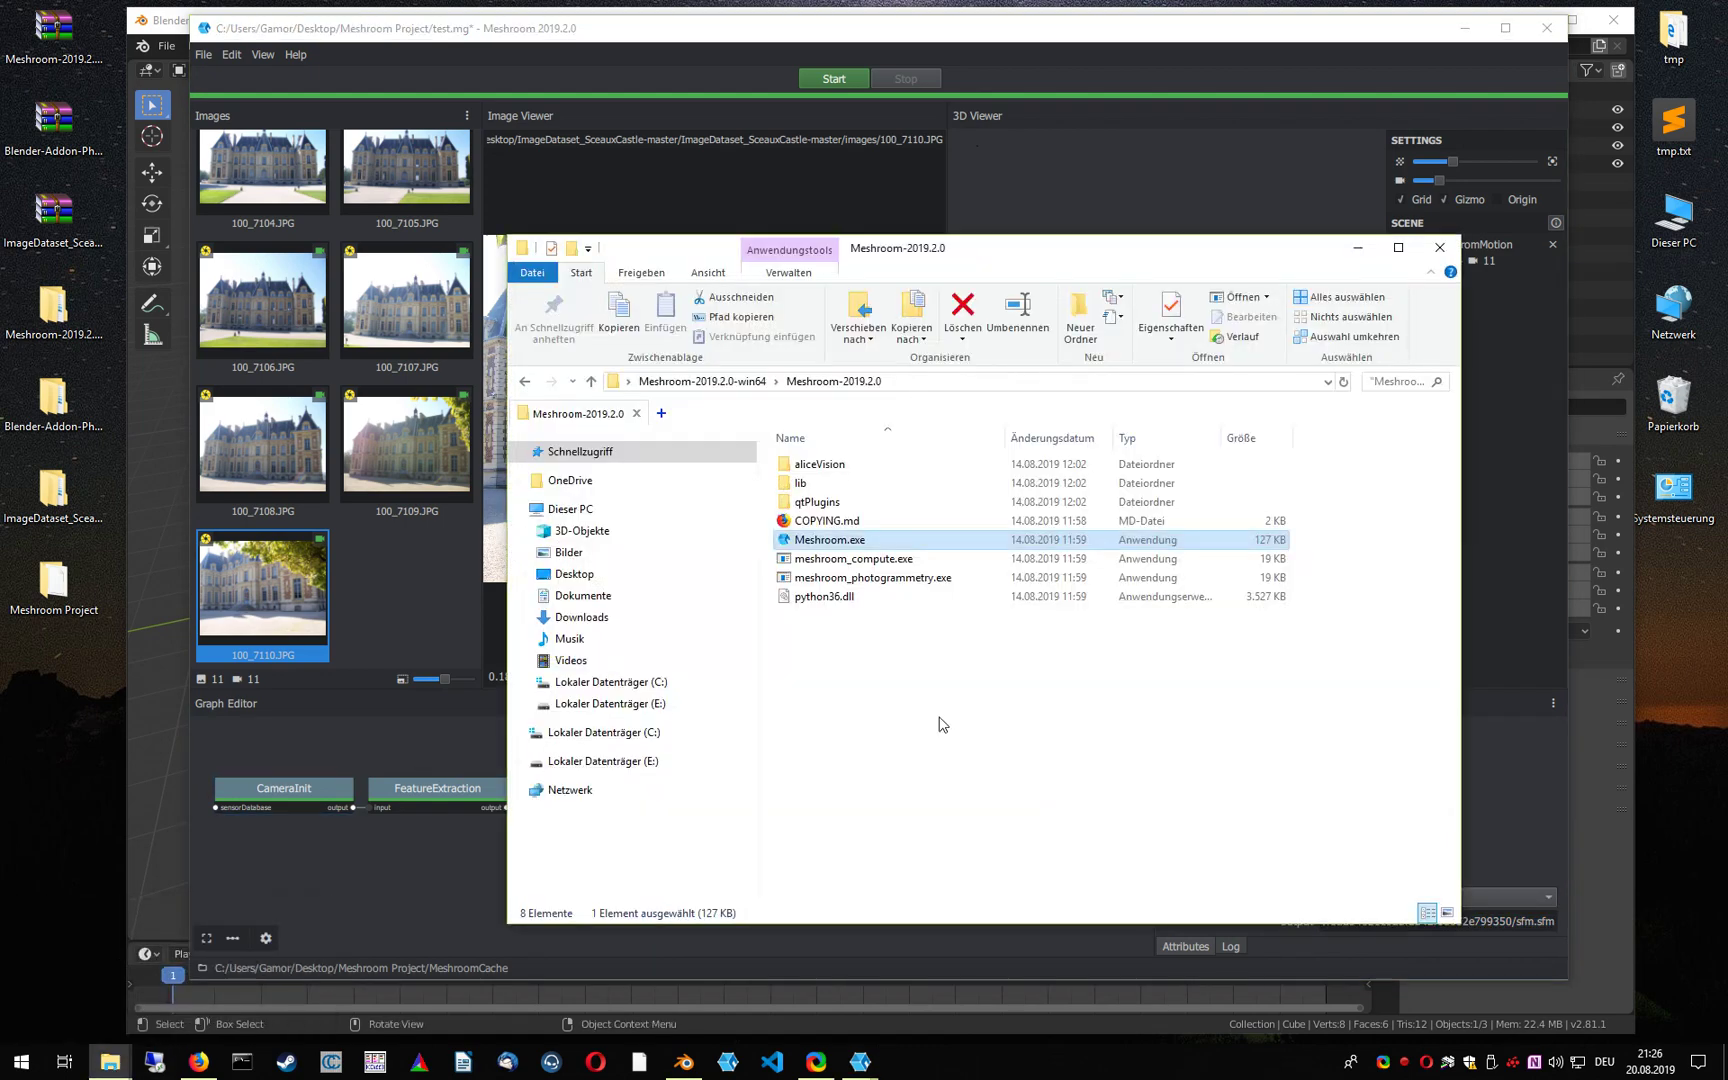
{"action": "left_click", "coordinate": [1255, 381]}
{"action": "type", "text": "C:/Users/Gamor/Desktop/Meshroom Project/MeshroomCache/ConvertSfMFormat/4ef17aad5f6dd54026c02bf2b42f1d652e799350/sfm.sfm"}
{"action": "left_click_drag", "start_coordinate": [1283, 381], "coordinate": [1244, 378]}
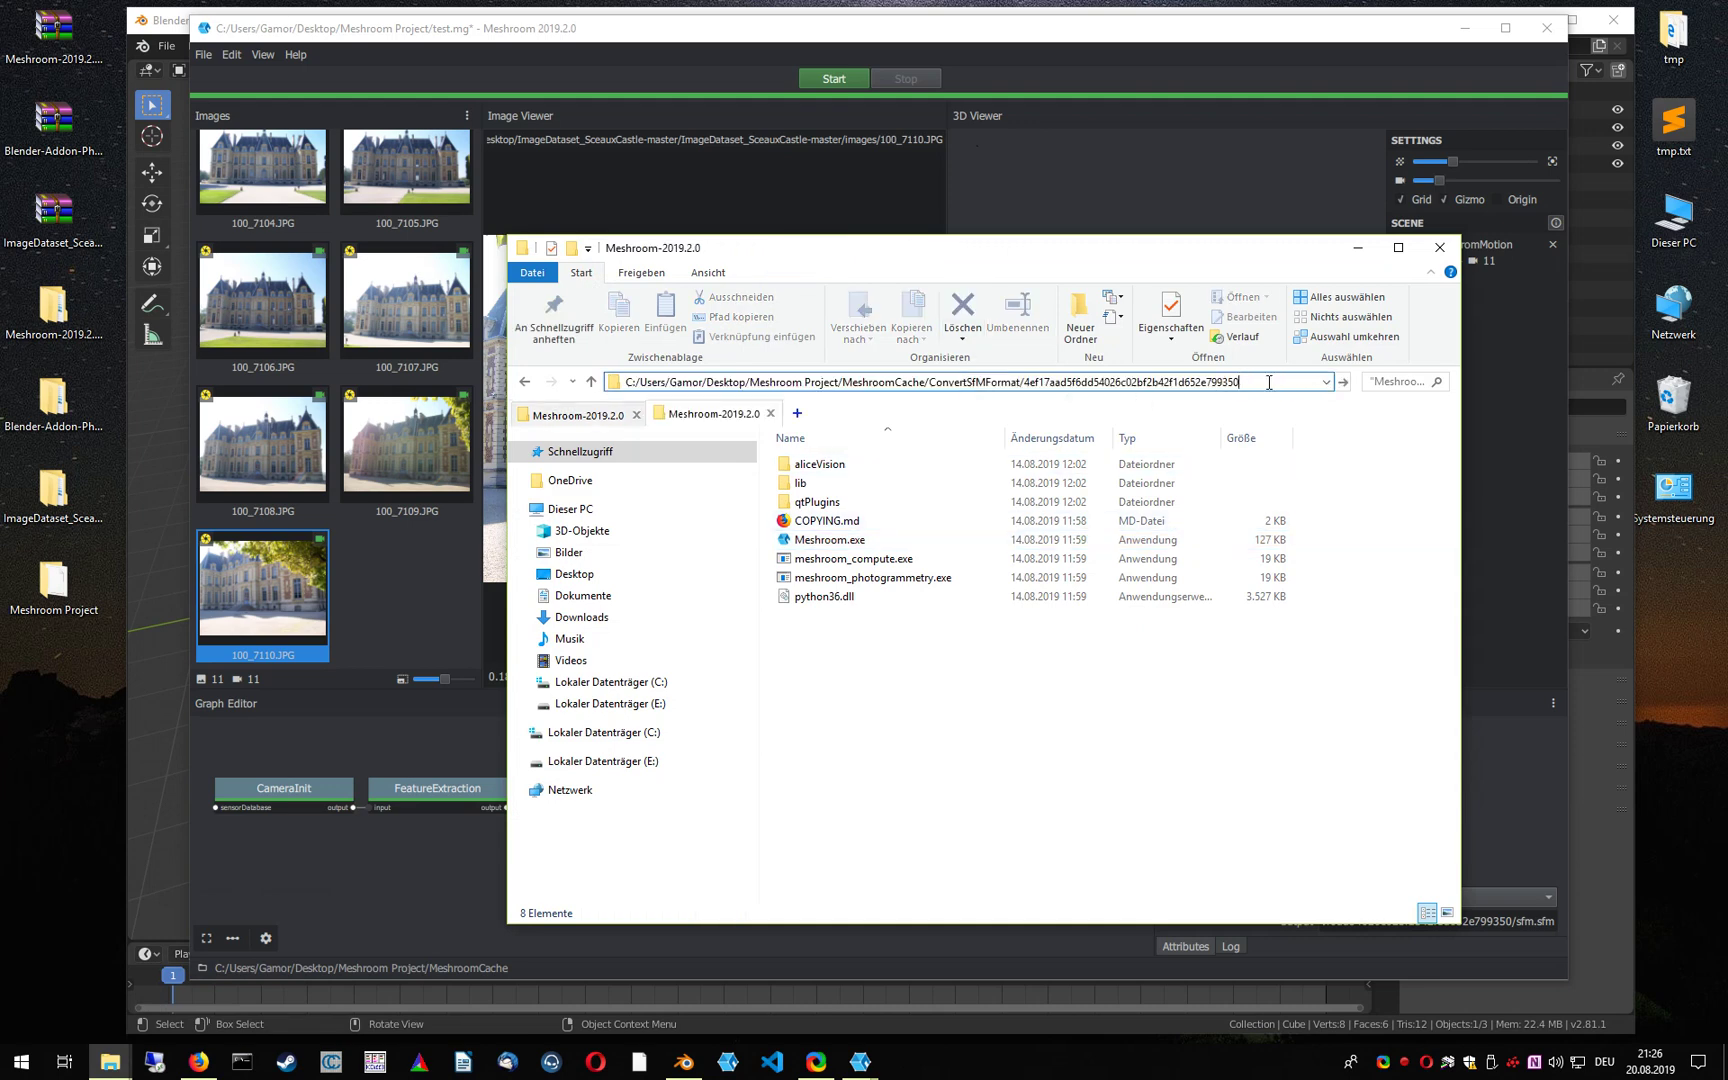
{"action": "key", "text": "BackSpace"}
{"action": "key", "text": "Return"}
Copy sfm.sfm onto the Desktop and minimize the cache folder window
{"action": "left_click", "coordinate": [818, 486]}
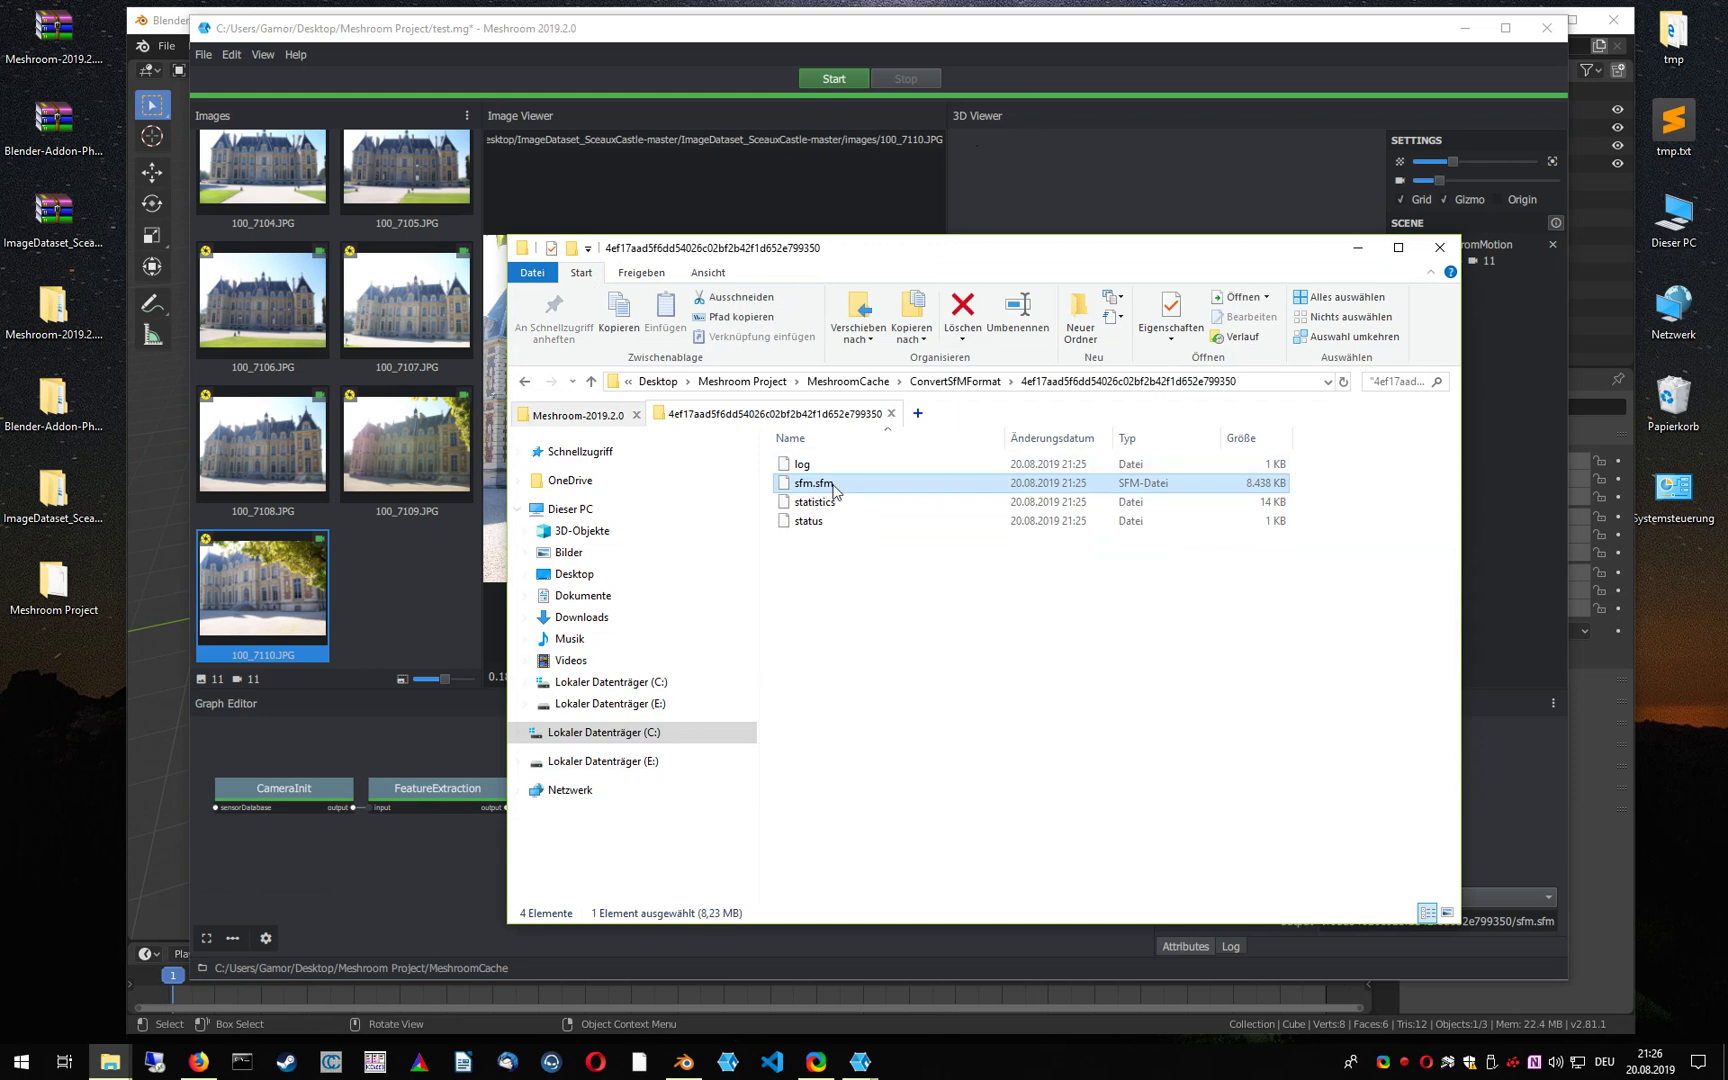
{"action": "key", "text": "ctrl+c"}
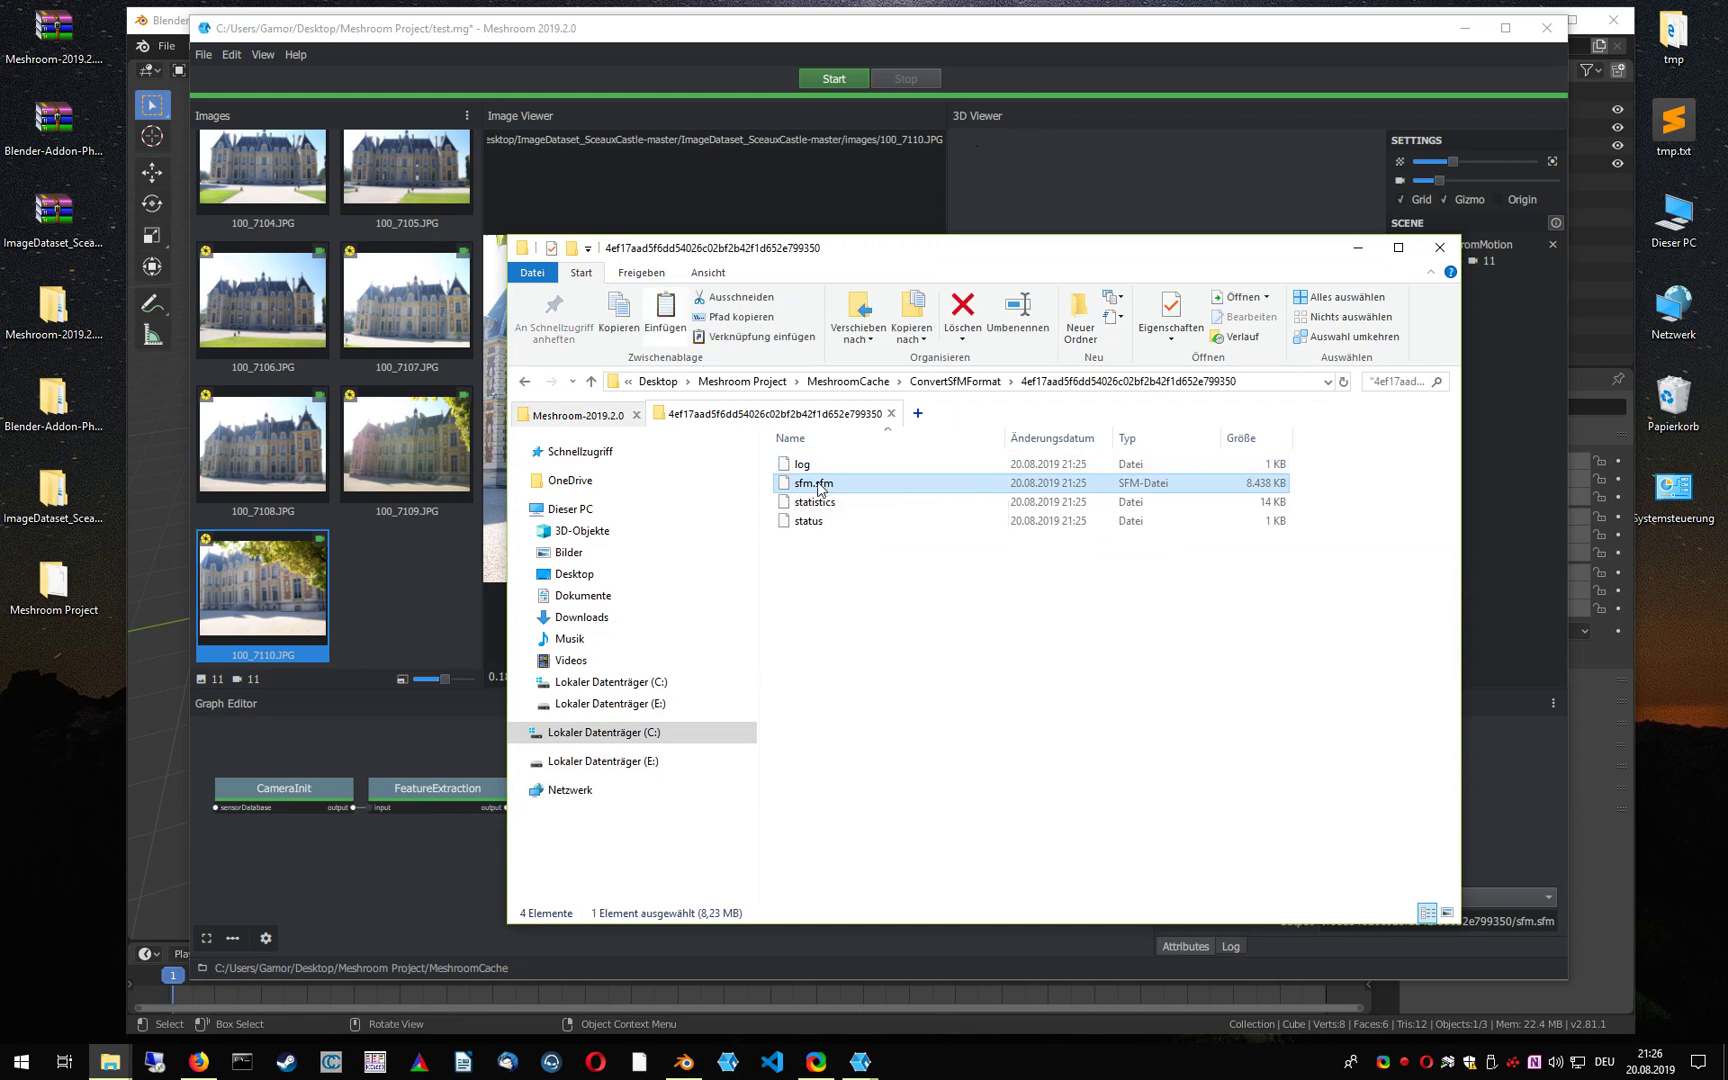
{"action": "left_click", "coordinate": [39, 669]}
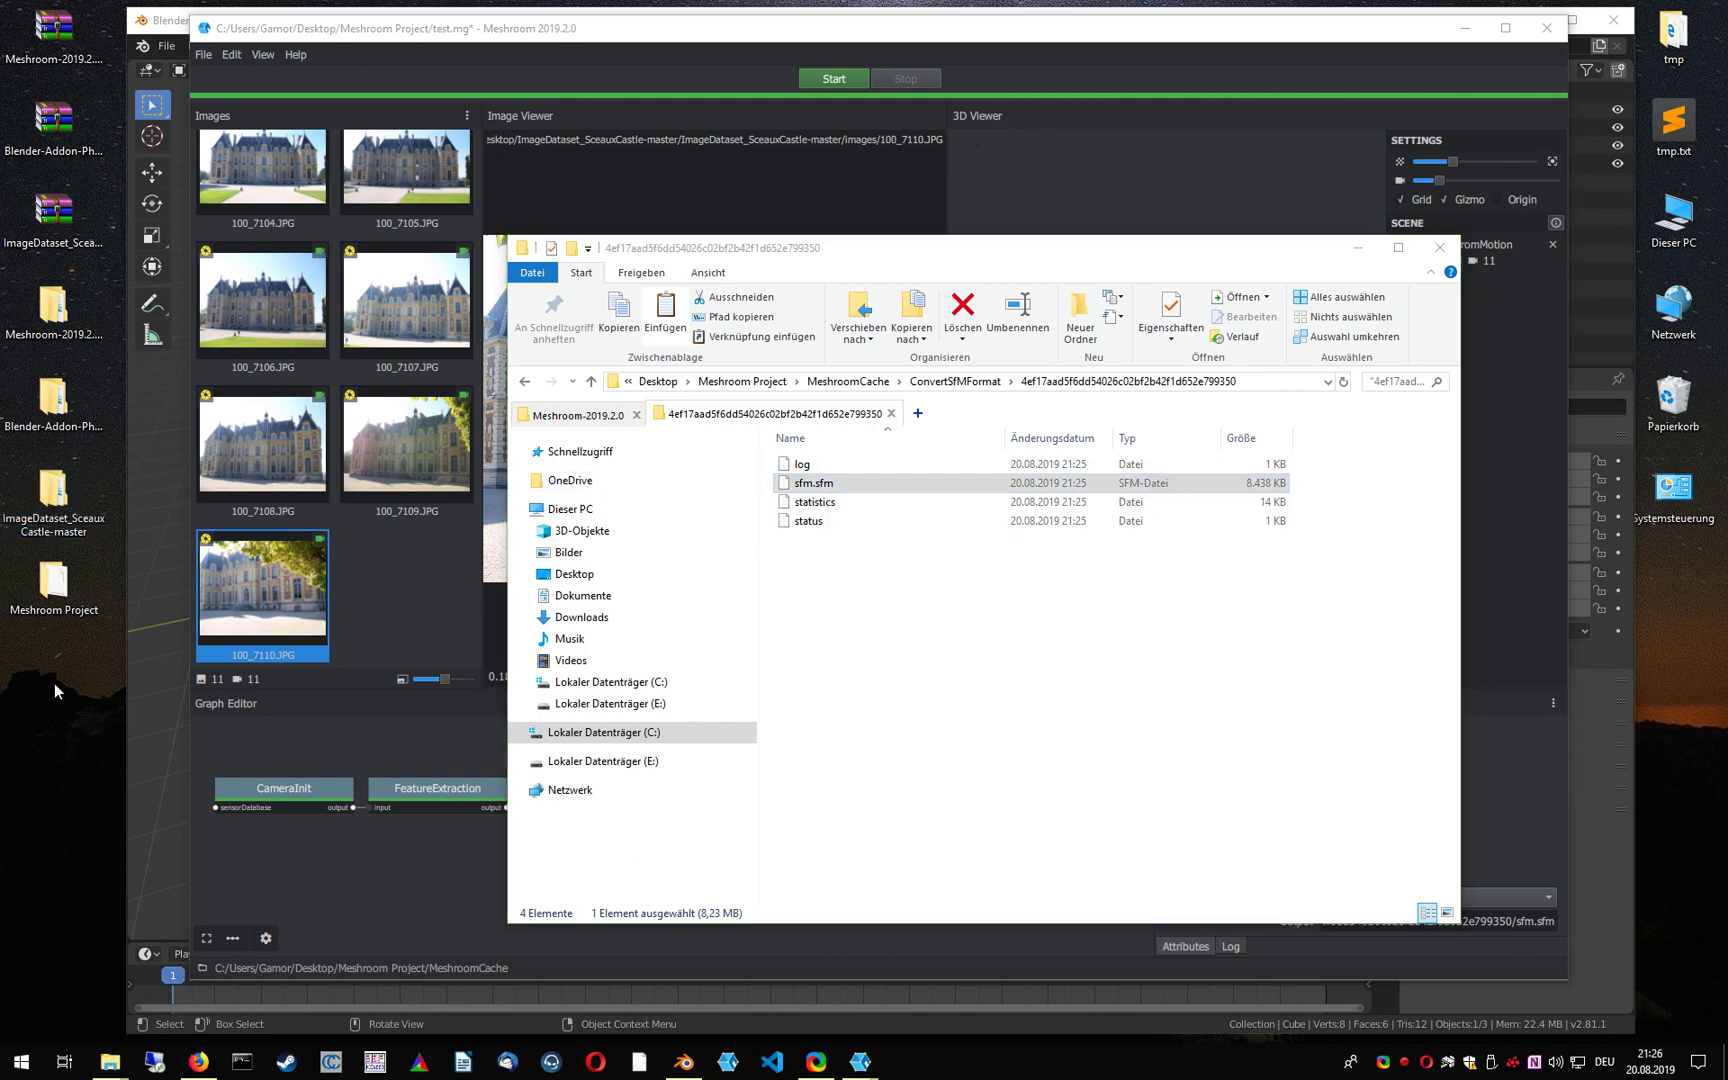
{"action": "key", "text": "ctrl+v"}
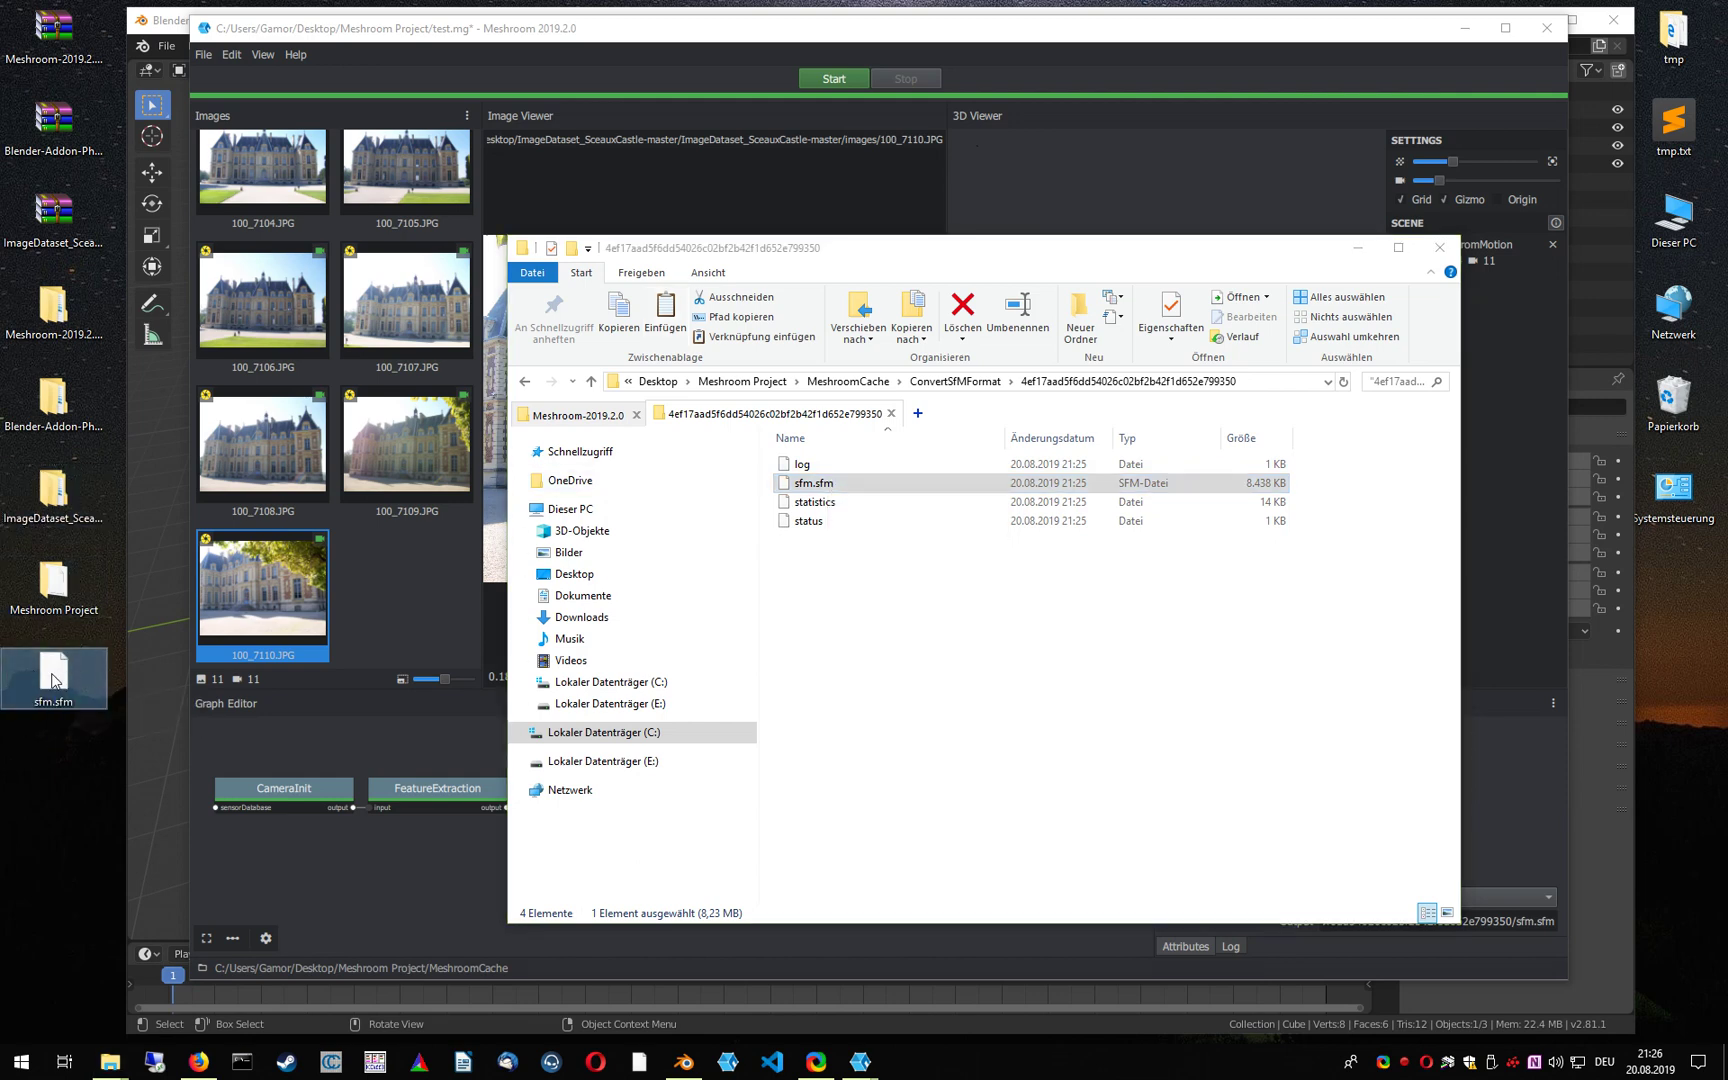
{"action": "left_click", "coordinate": [1357, 248]}
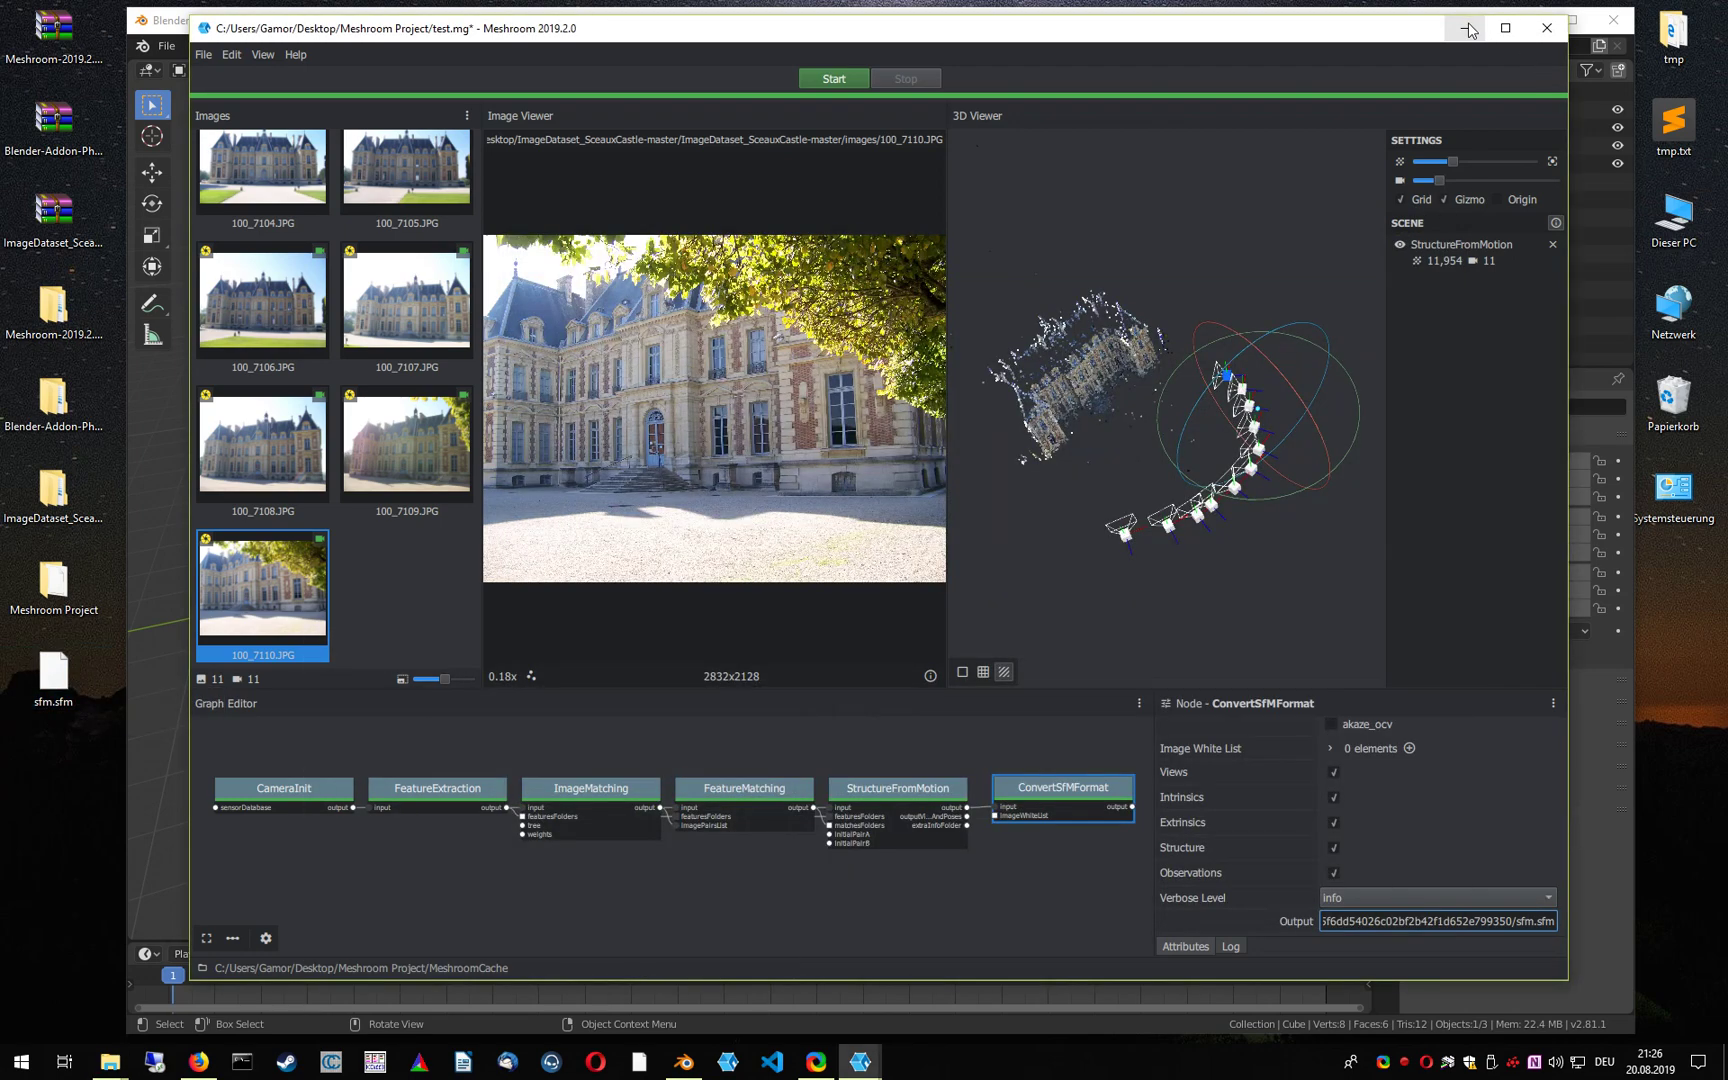
Bring up Firefox on the SBCV Blender-Addon-Photogrammetry-Importer GitHub page and check its Download ZIP option
{"action": "left_click", "coordinate": [1465, 28]}
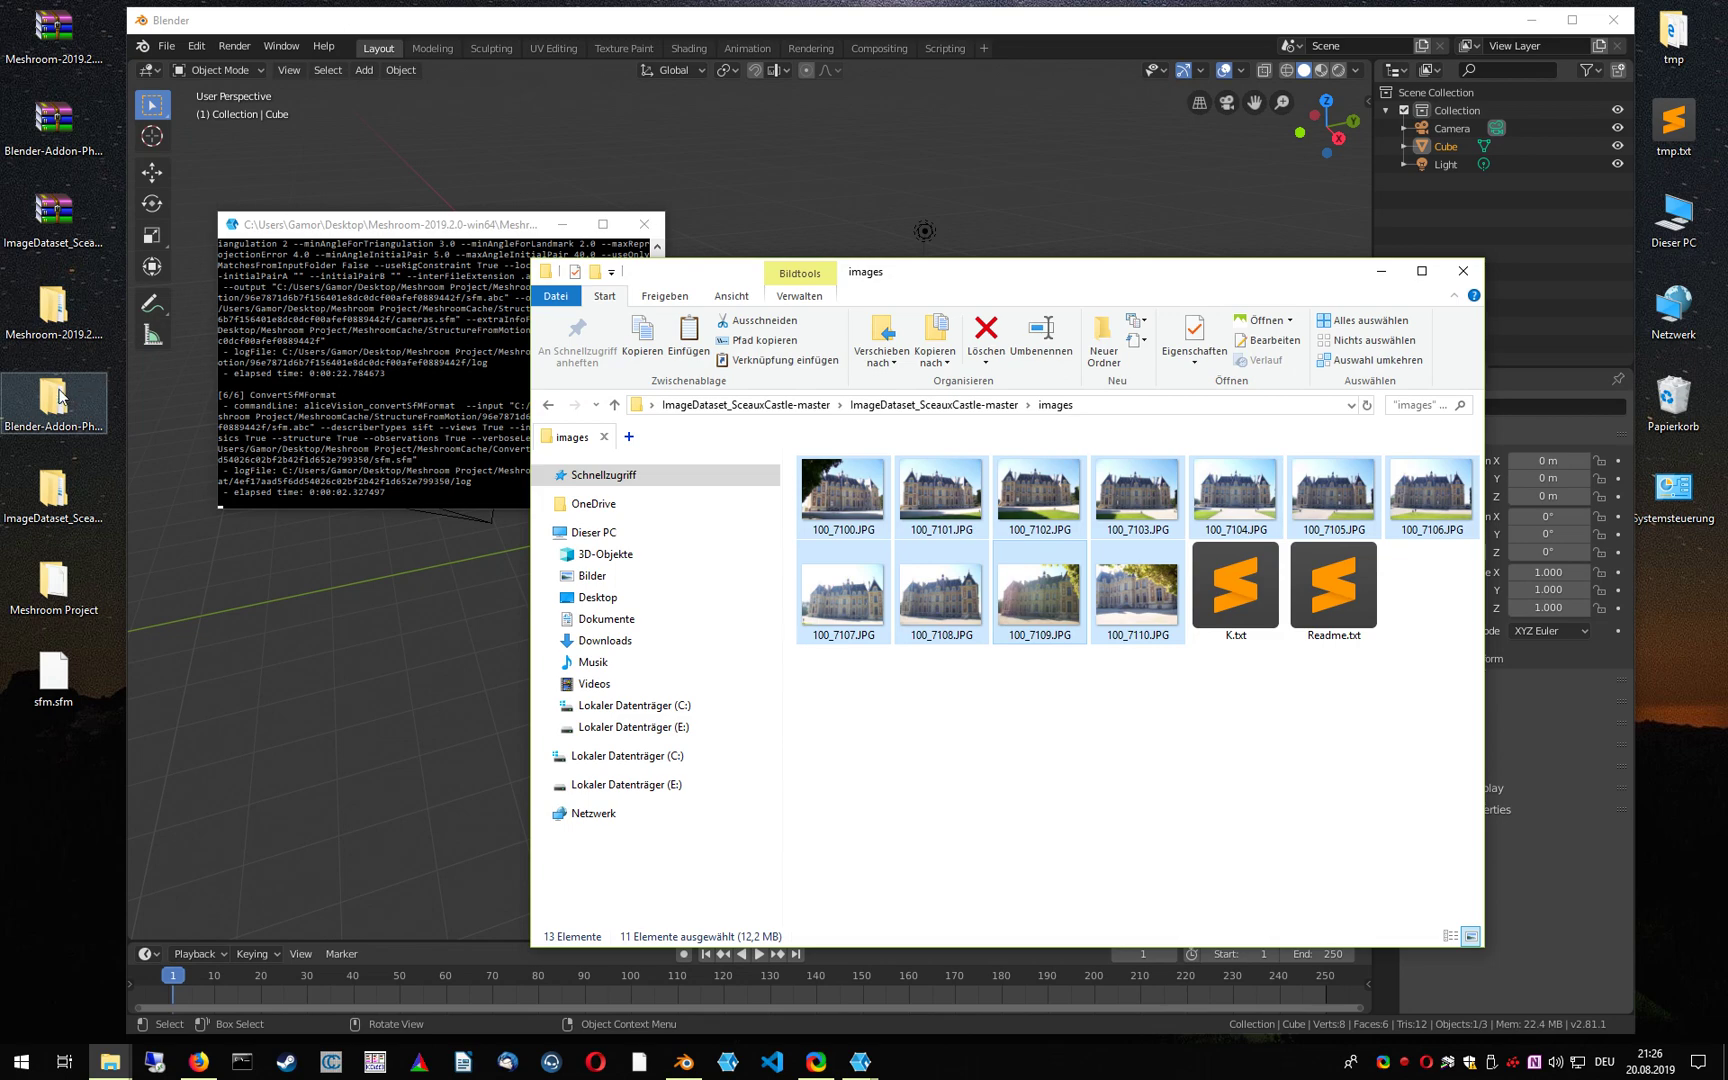
{"action": "left_click", "coordinate": [199, 1062]}
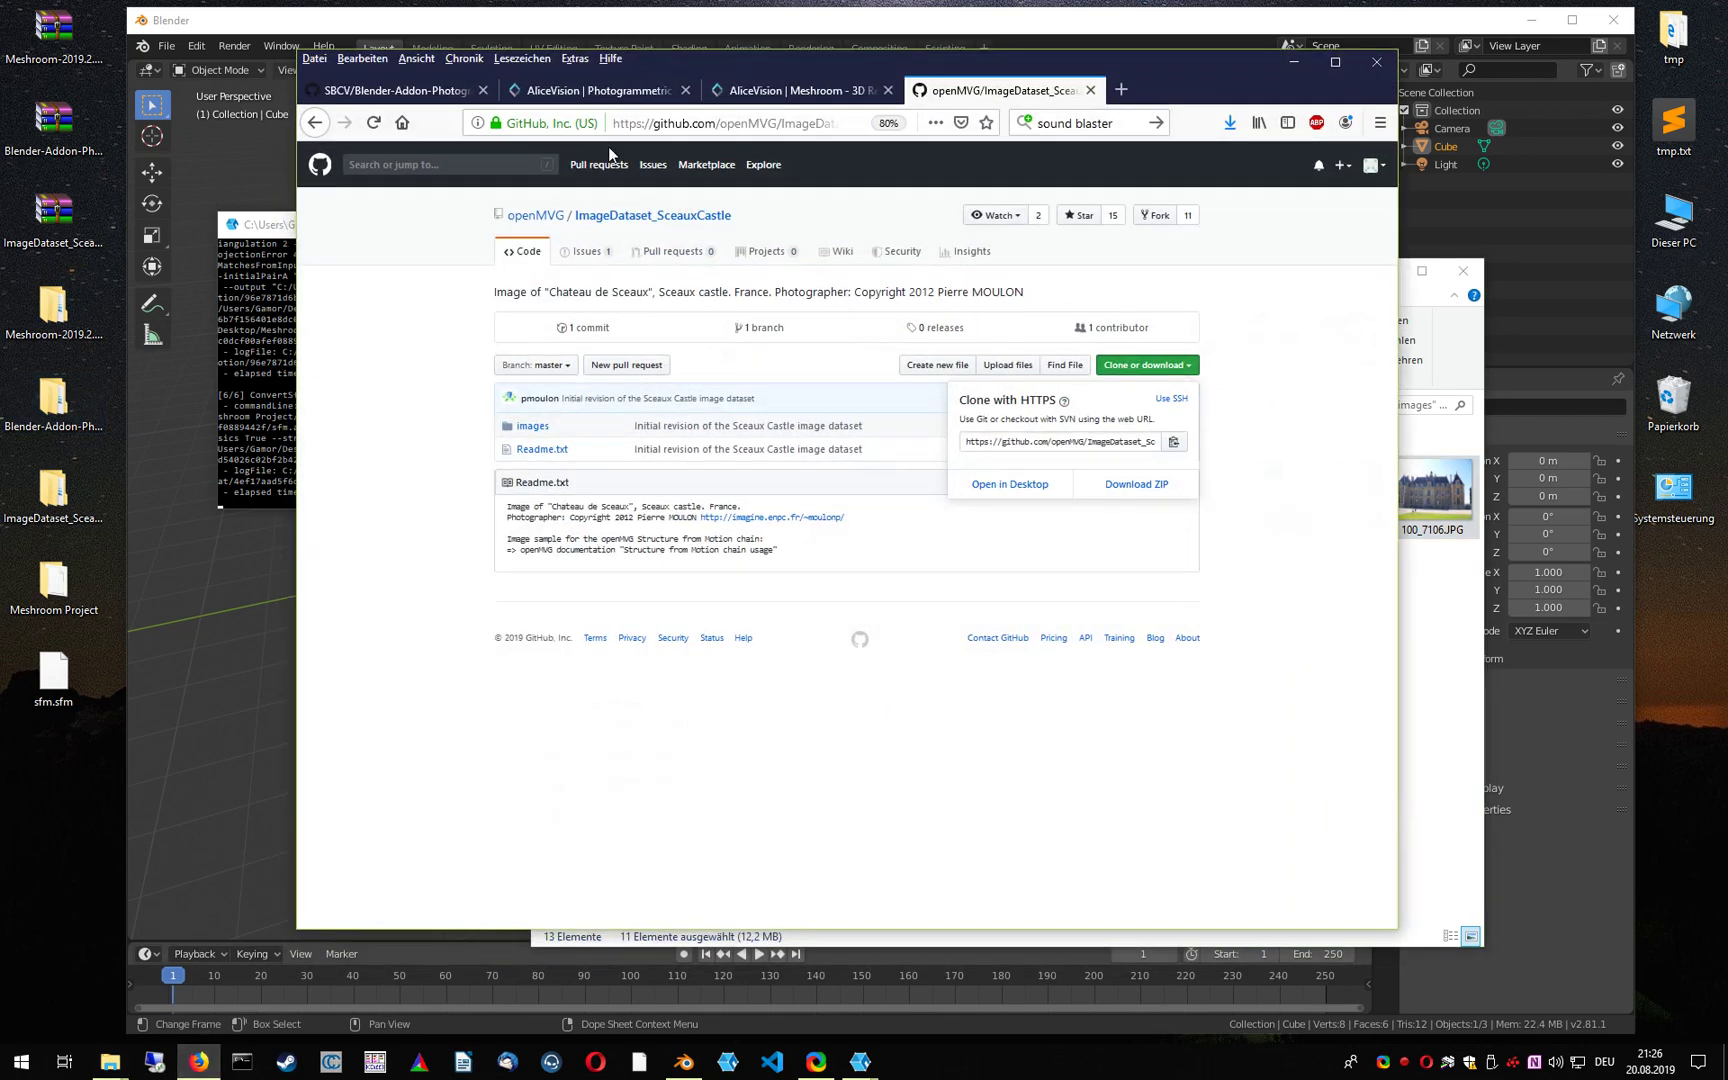
{"action": "left_click", "coordinate": [415, 99]}
{"action": "scroll", "coordinate": [1099, 374], "scroll_direction": "up", "scroll_amount": 5}
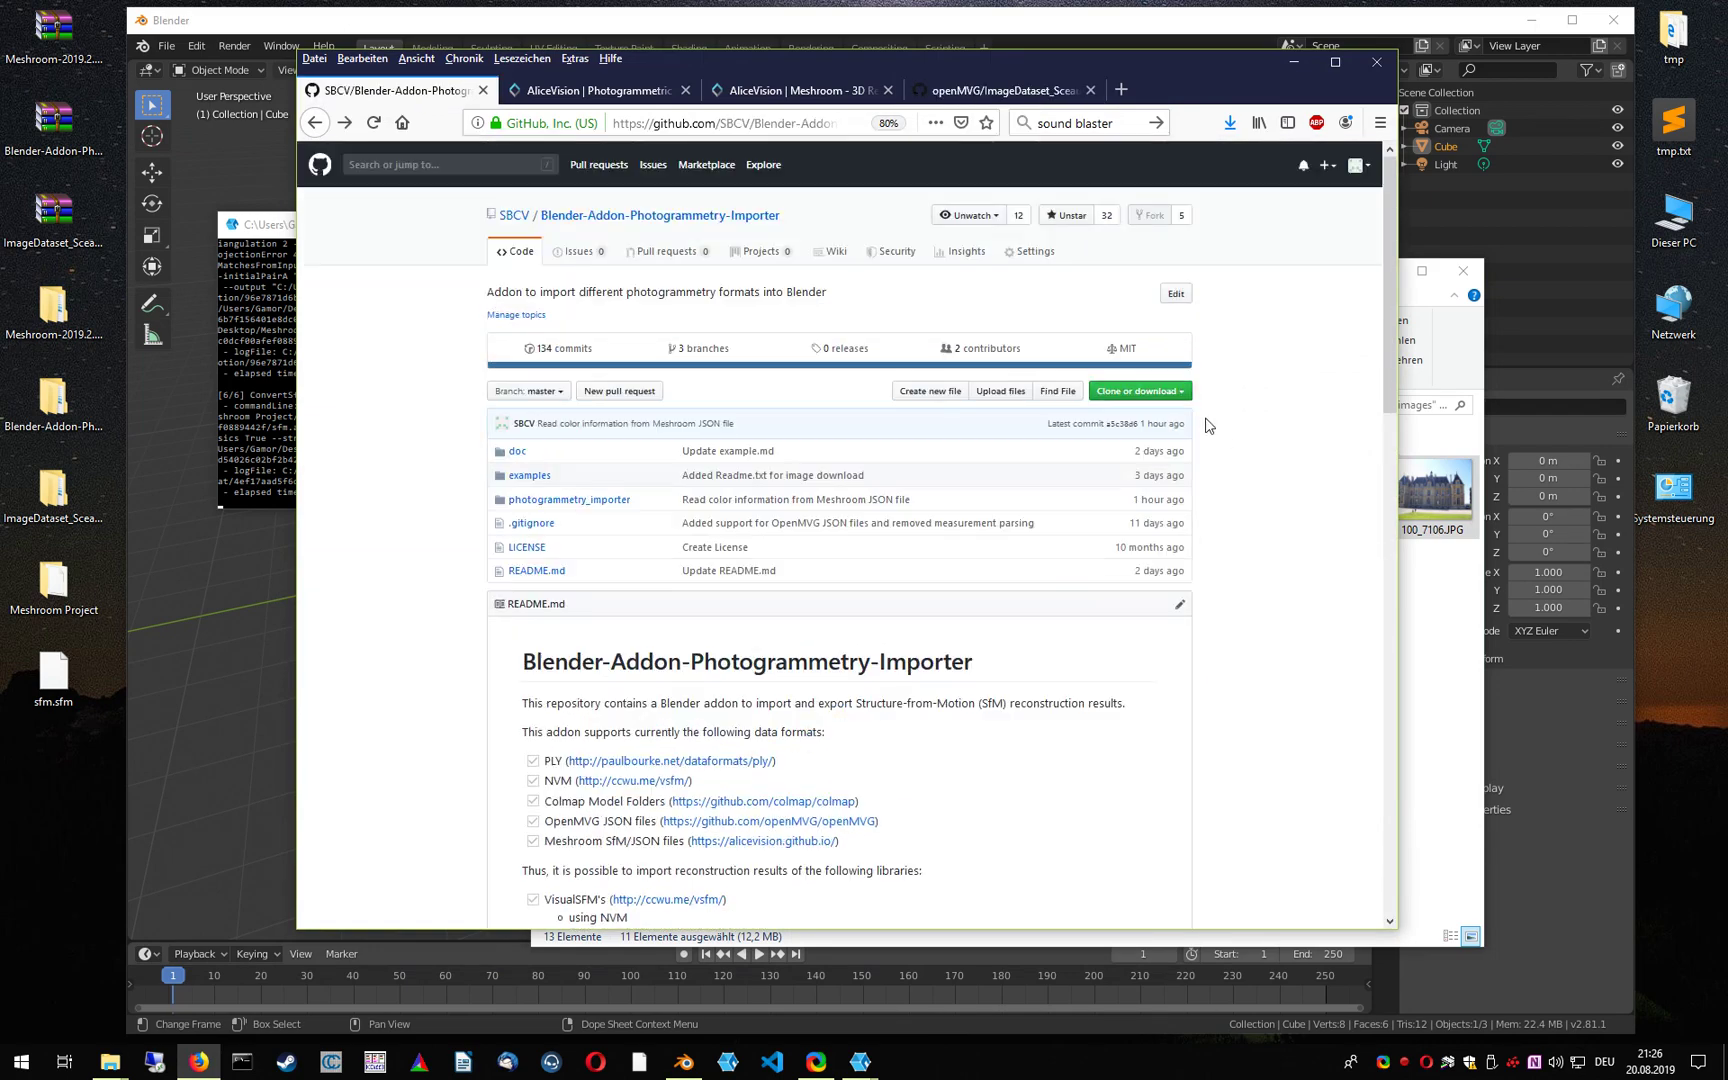
{"action": "left_click", "coordinate": [1184, 399]}
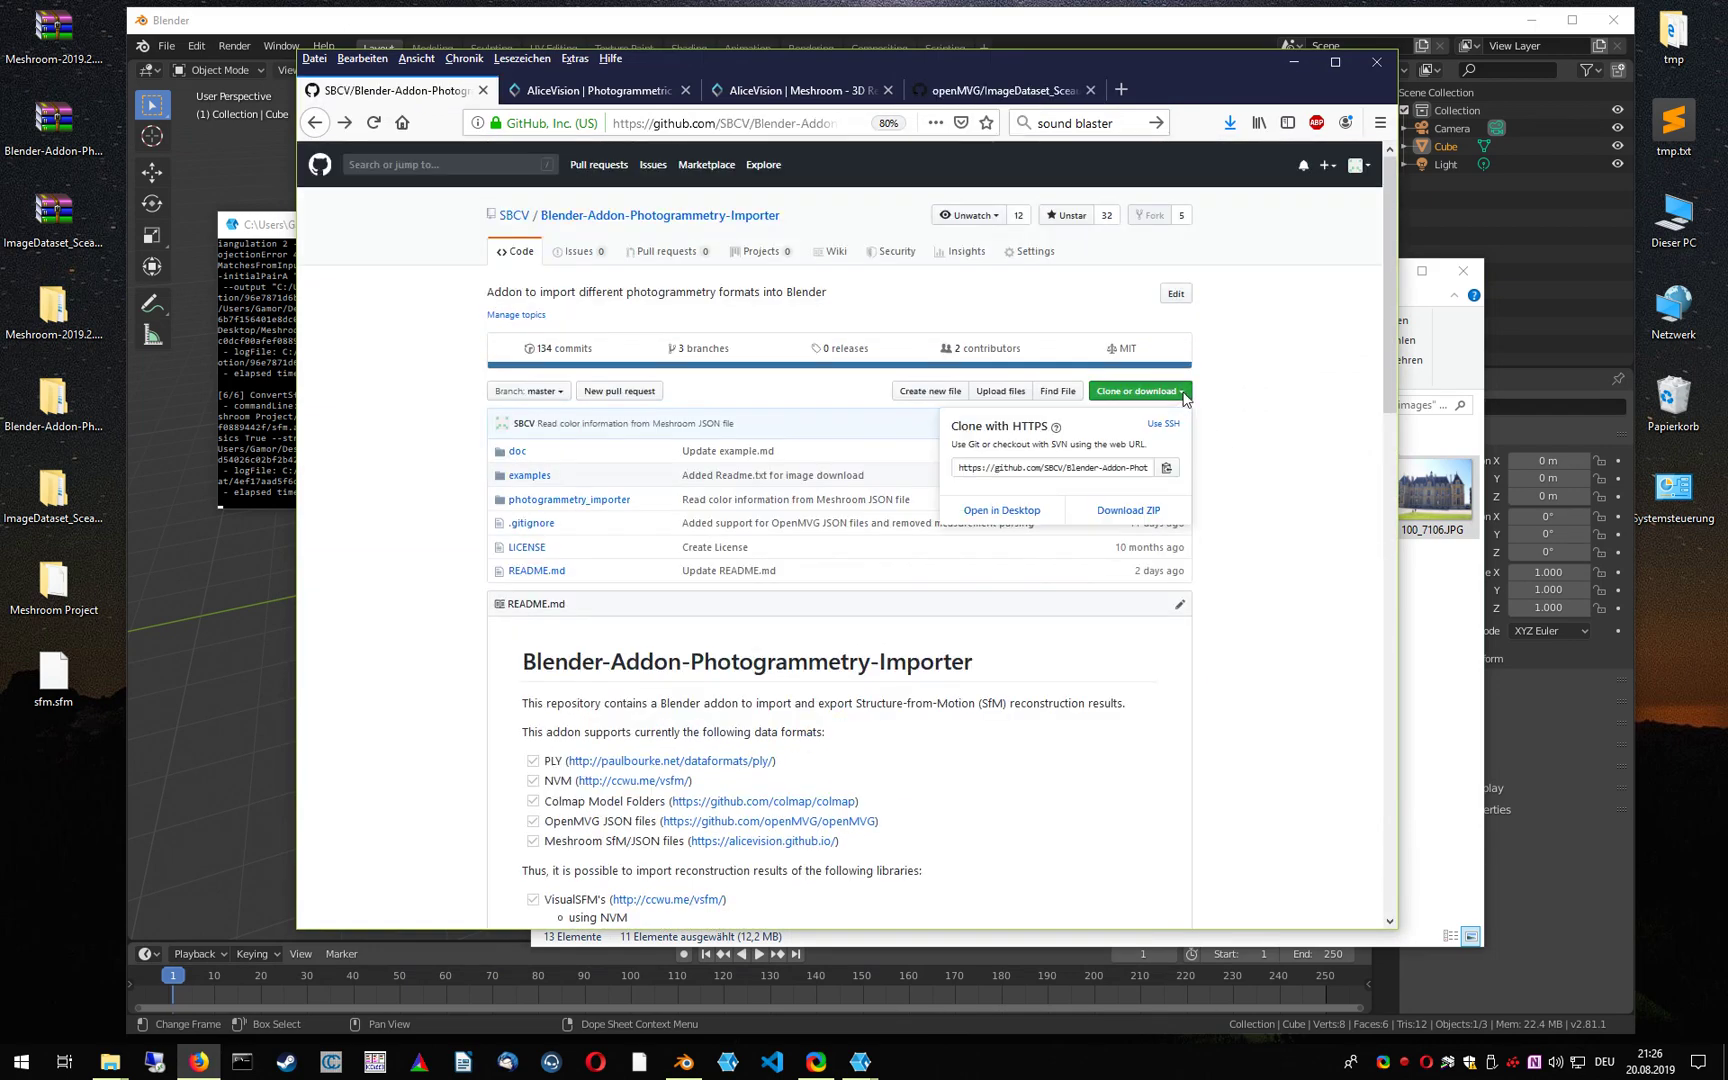
{"action": "left_click", "coordinate": [1275, 483]}
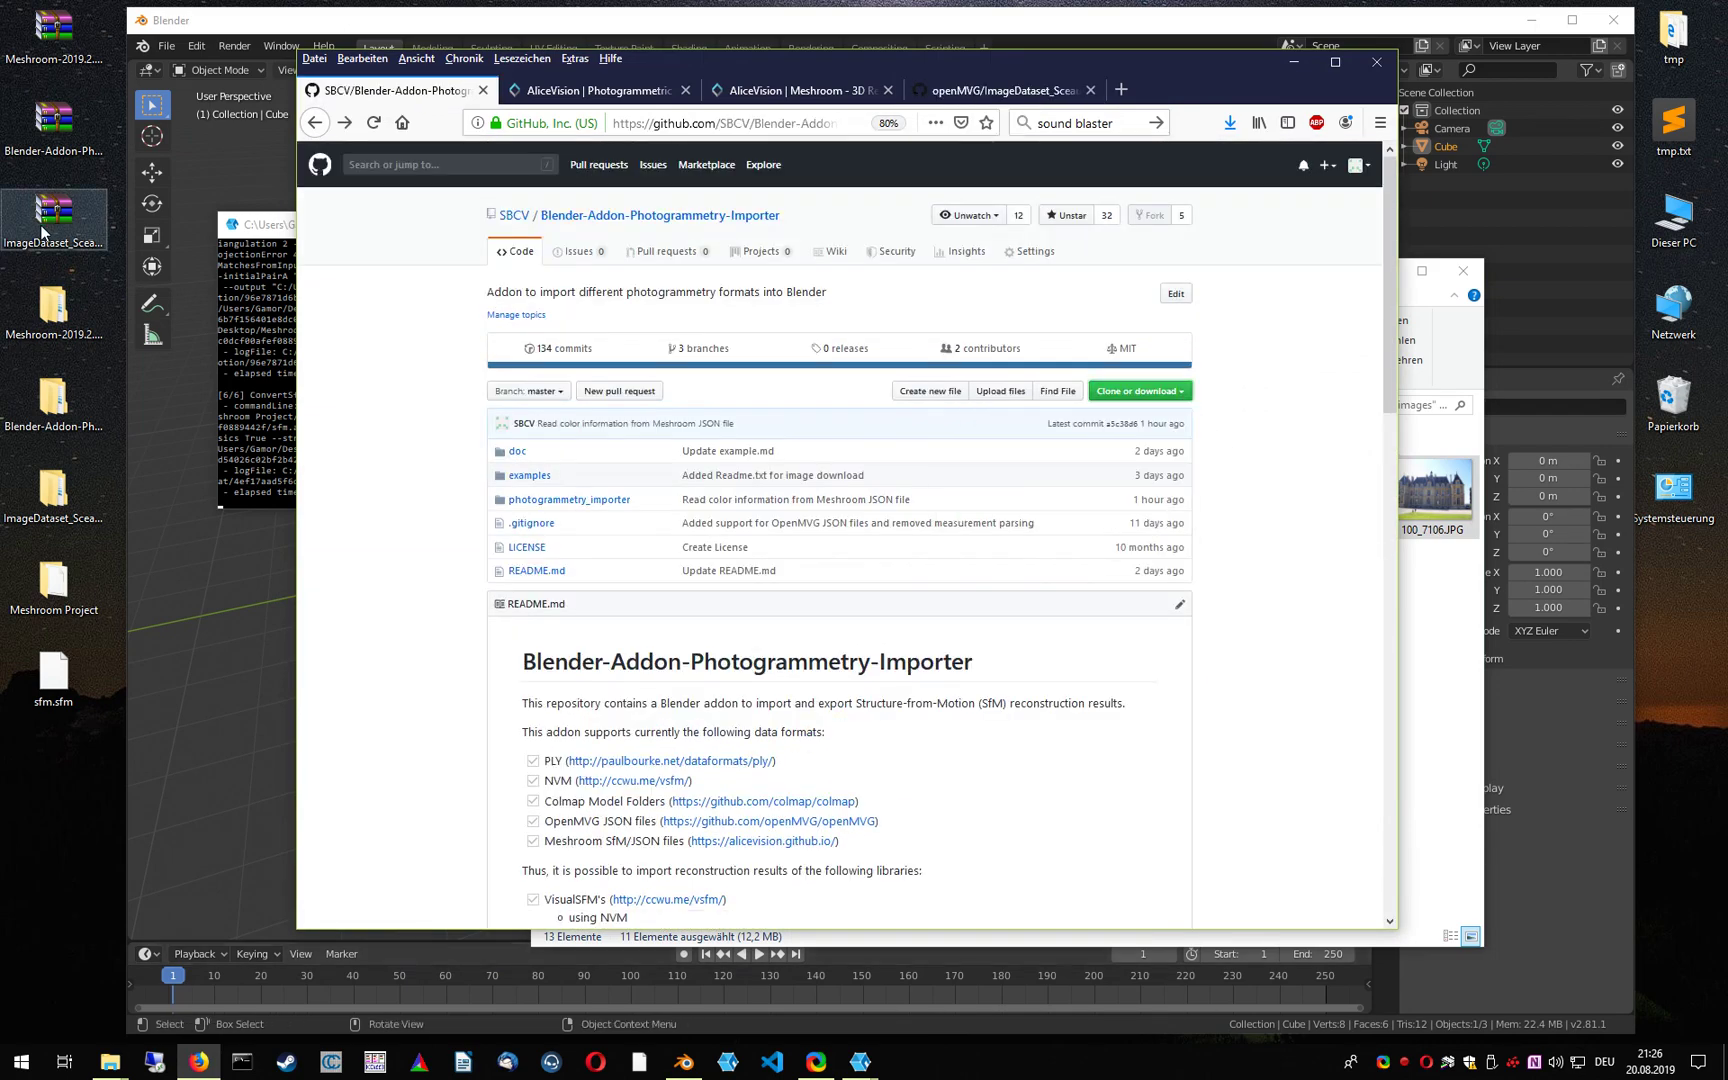
{"action": "double_click", "coordinate": [53, 418]}
Pack the photogrammetry_importer folder into photogrammetry_importer.zip with 7-Zip's default settings
{"action": "left_click", "coordinate": [870, 514]}
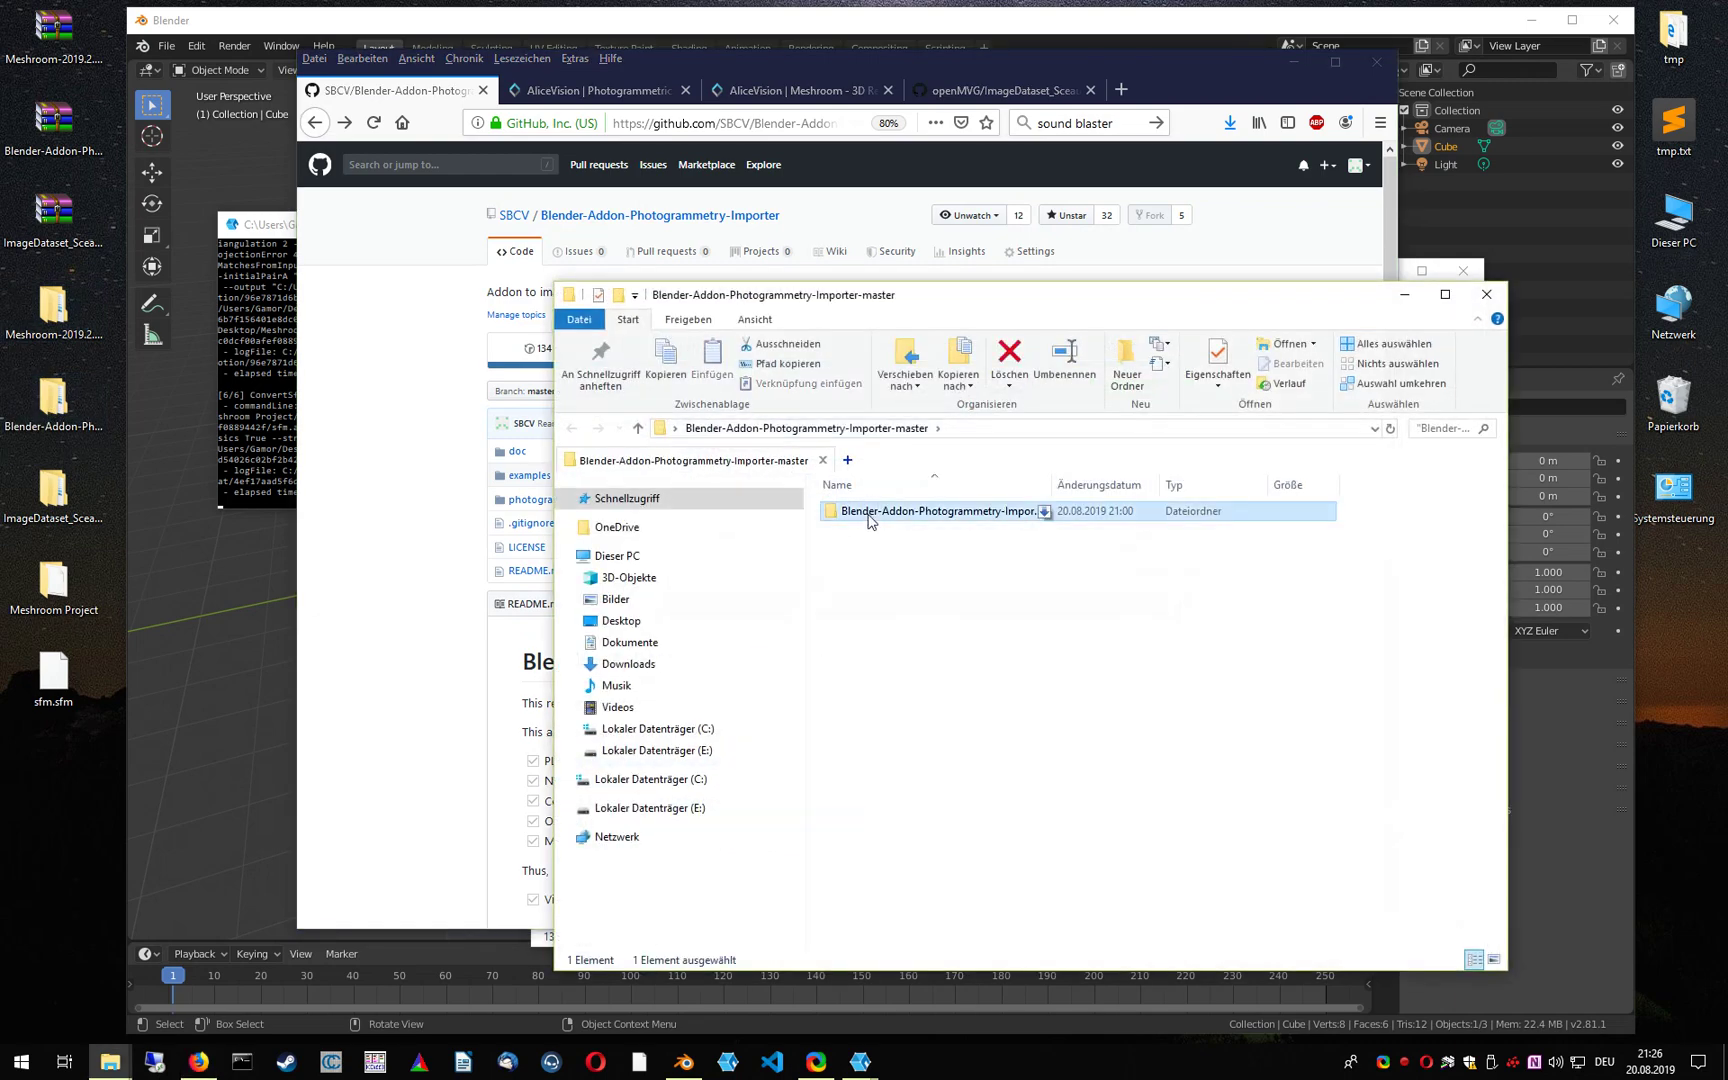
{"action": "double_click", "coordinate": [869, 513]}
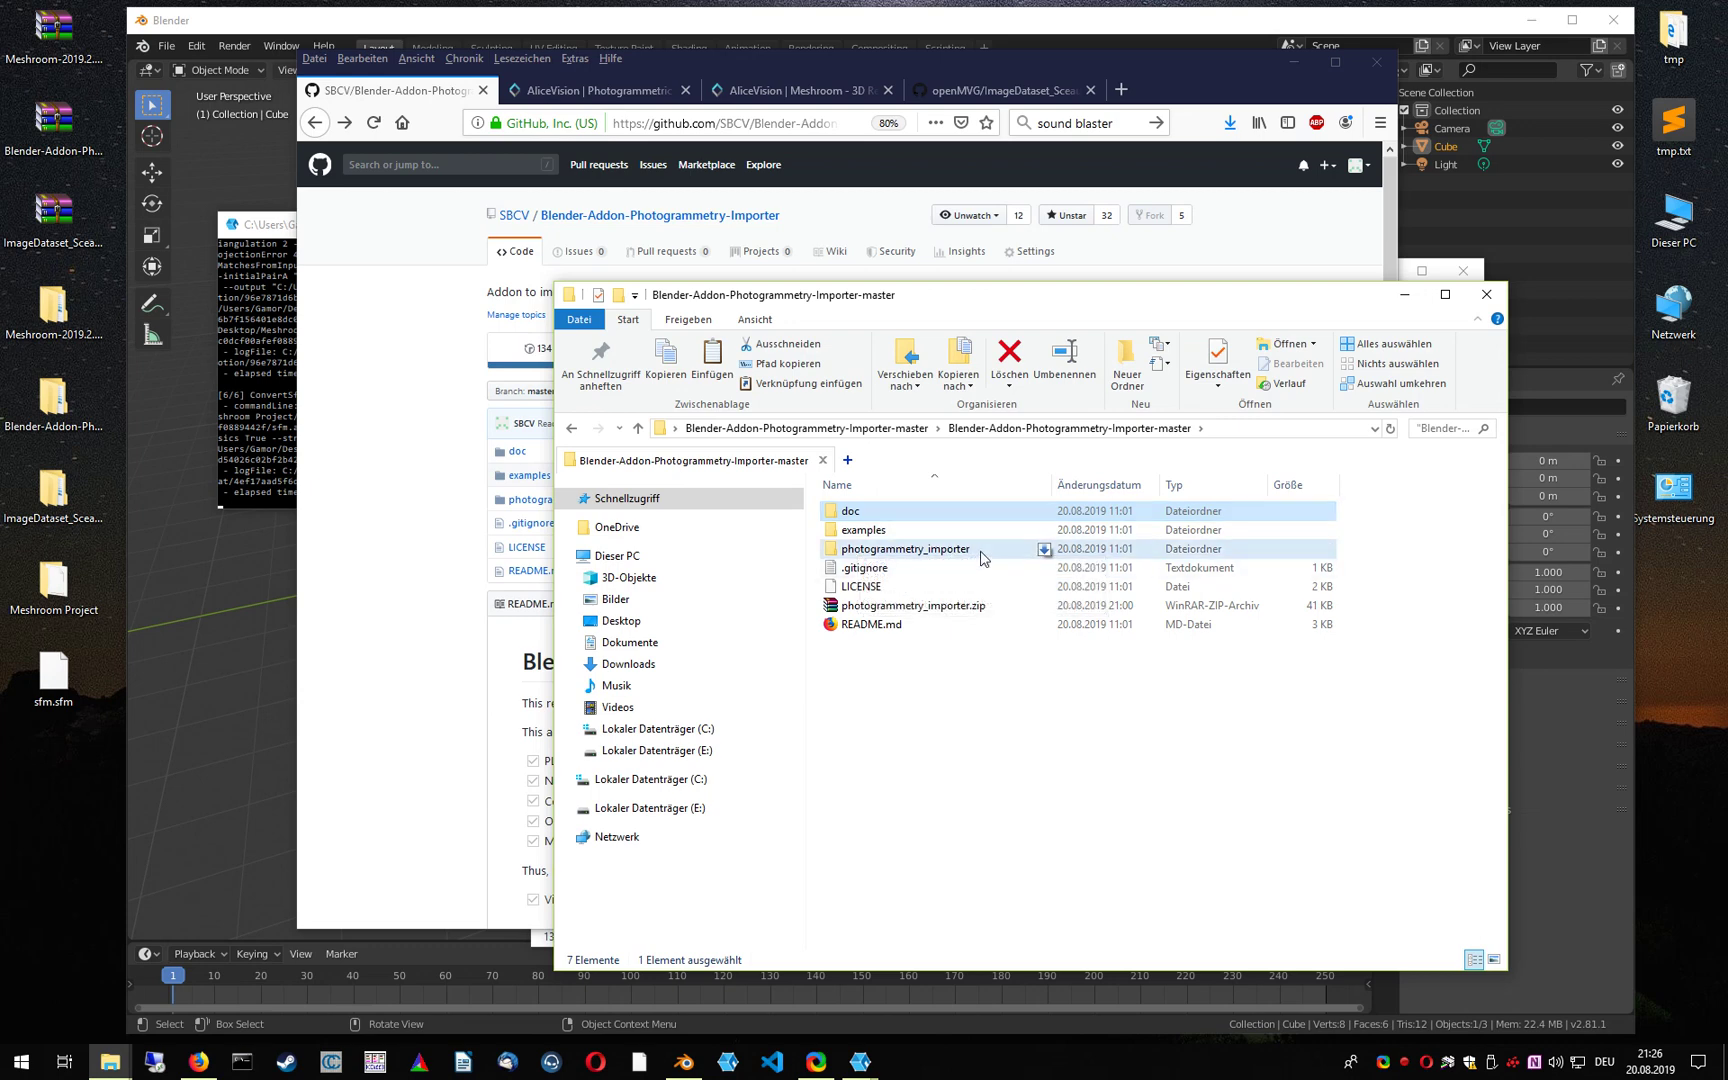
{"action": "left_click", "coordinate": [979, 557]}
{"action": "right_click", "coordinate": [979, 555]}
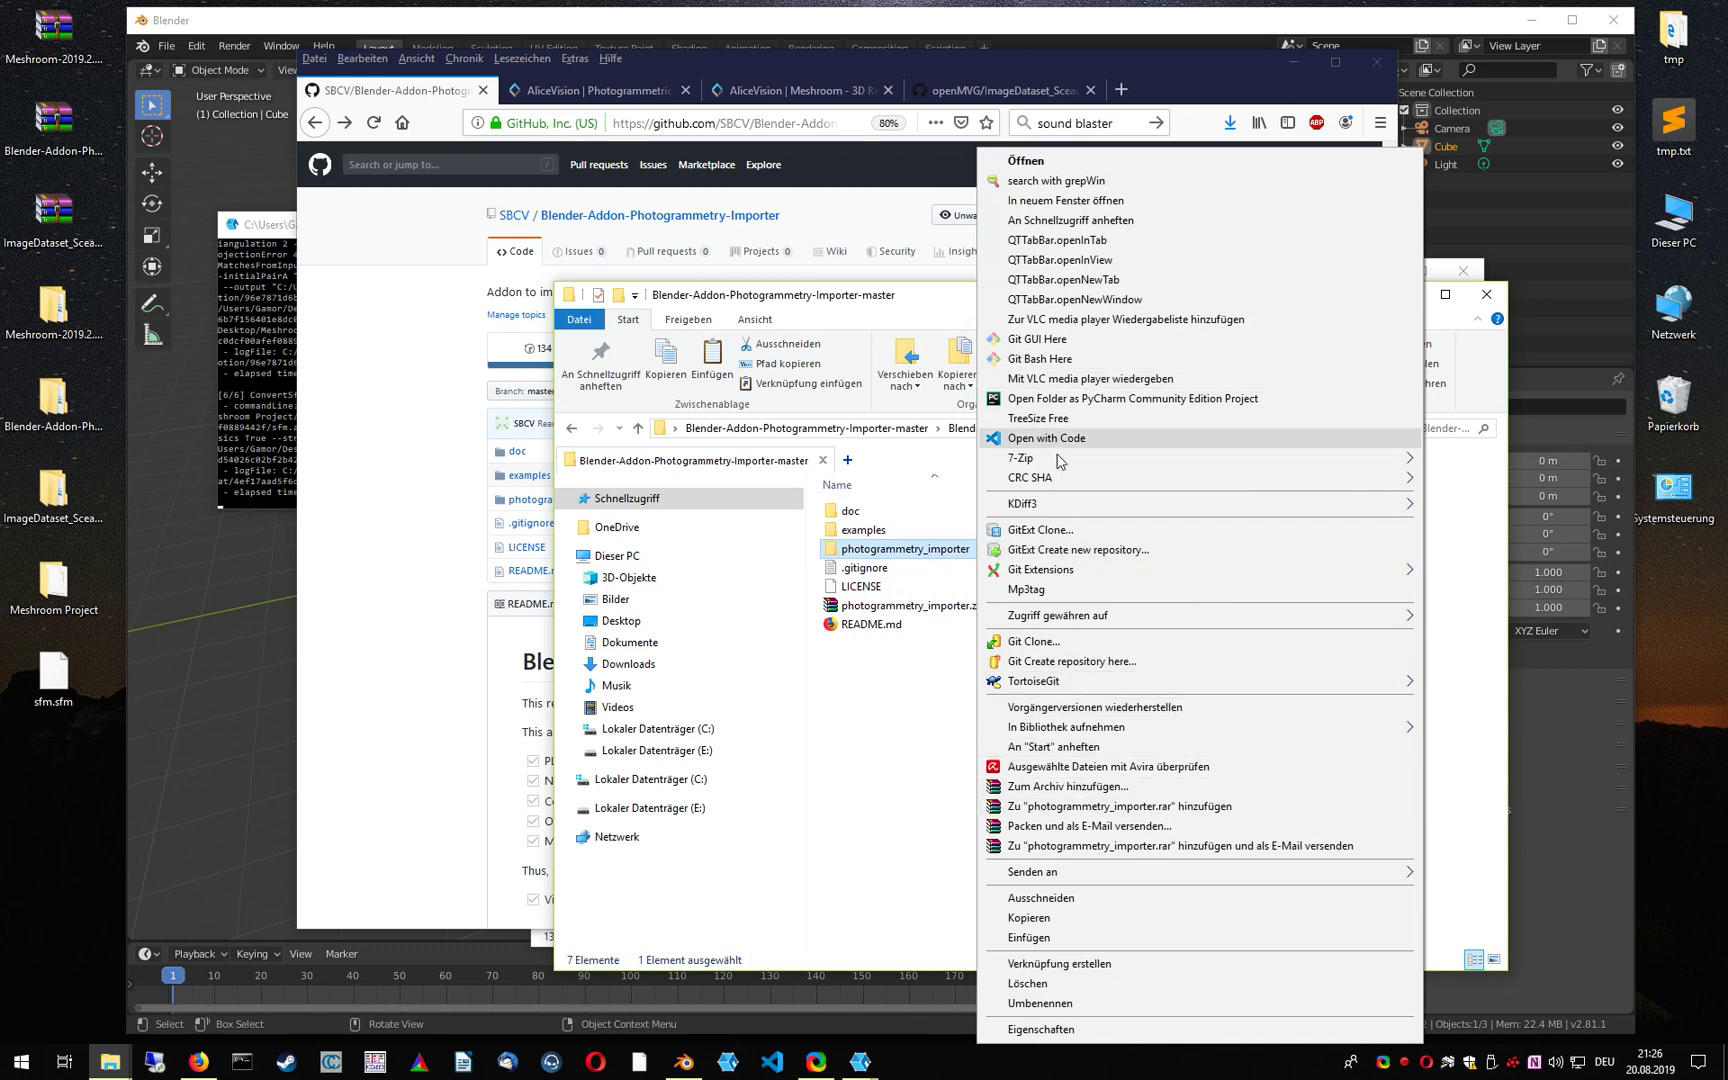
{"action": "mouse_move", "coordinate": [1052, 468]}
{"action": "left_click", "coordinate": [680, 460]}
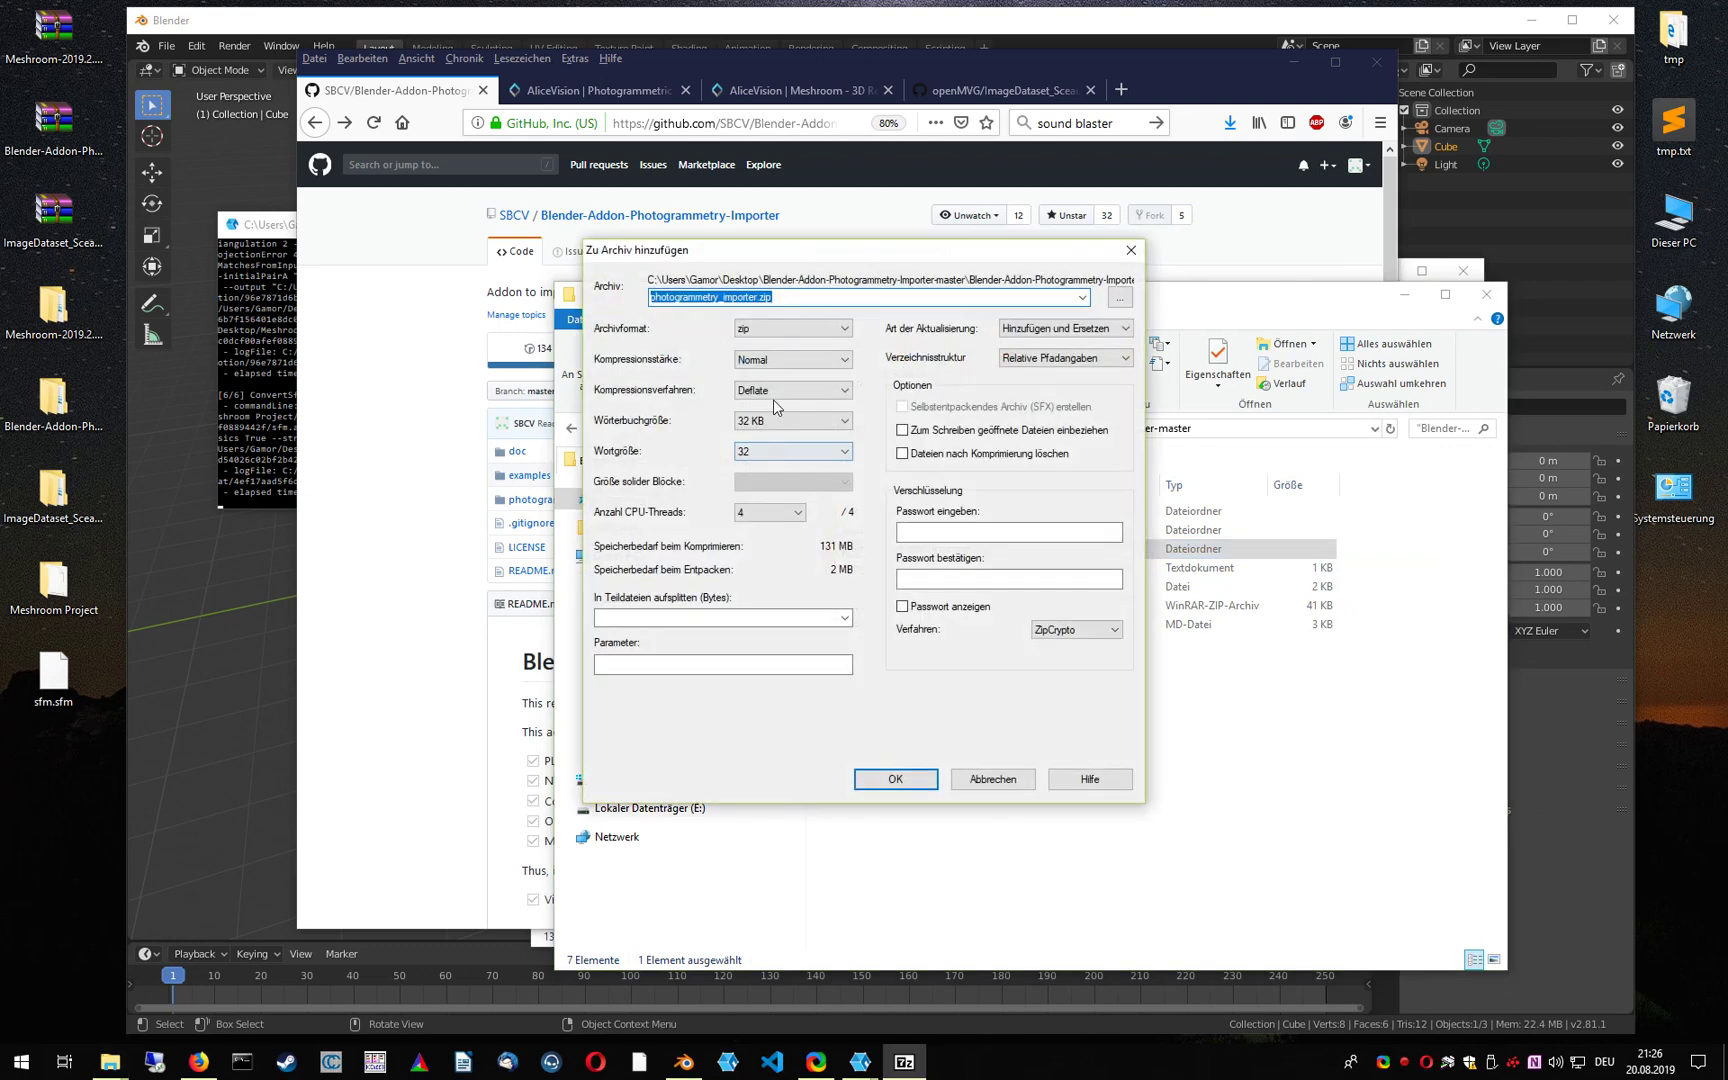
{"action": "left_click", "coordinate": [905, 781]}
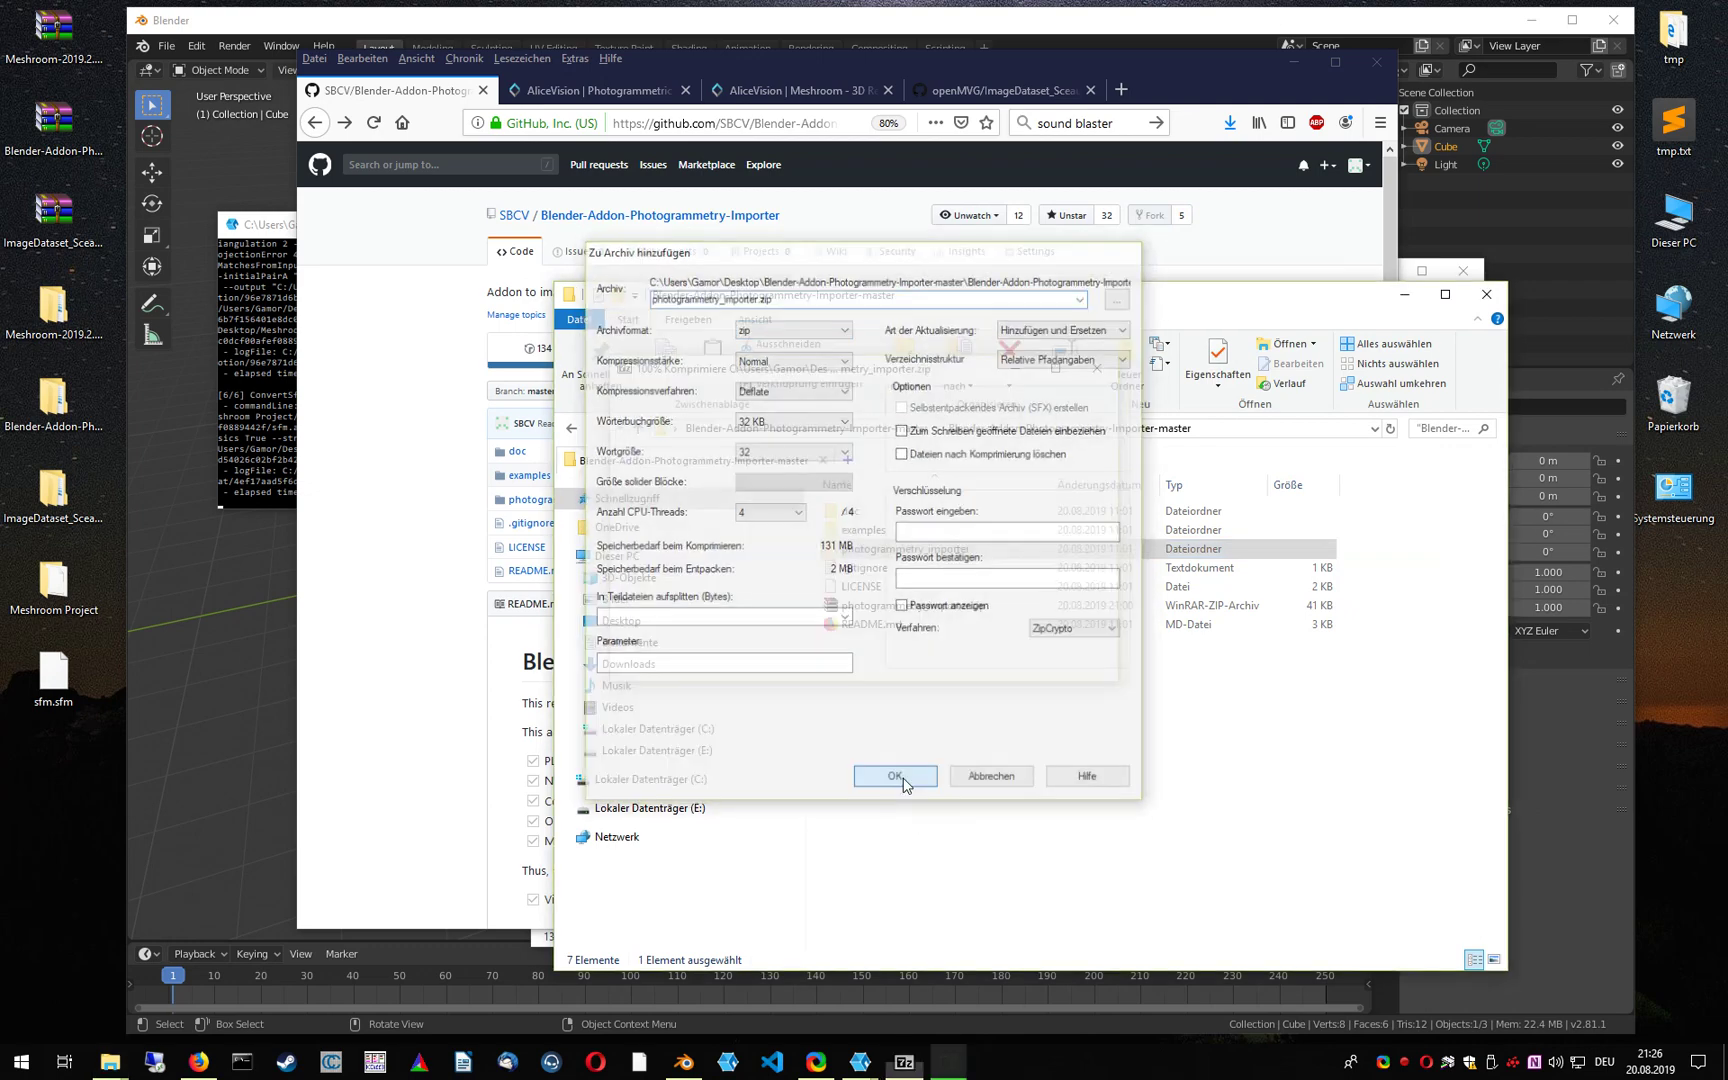
Open Blender's Preferences via Edit > Preferences and center the window on screen
{"action": "left_click", "coordinate": [196, 46]}
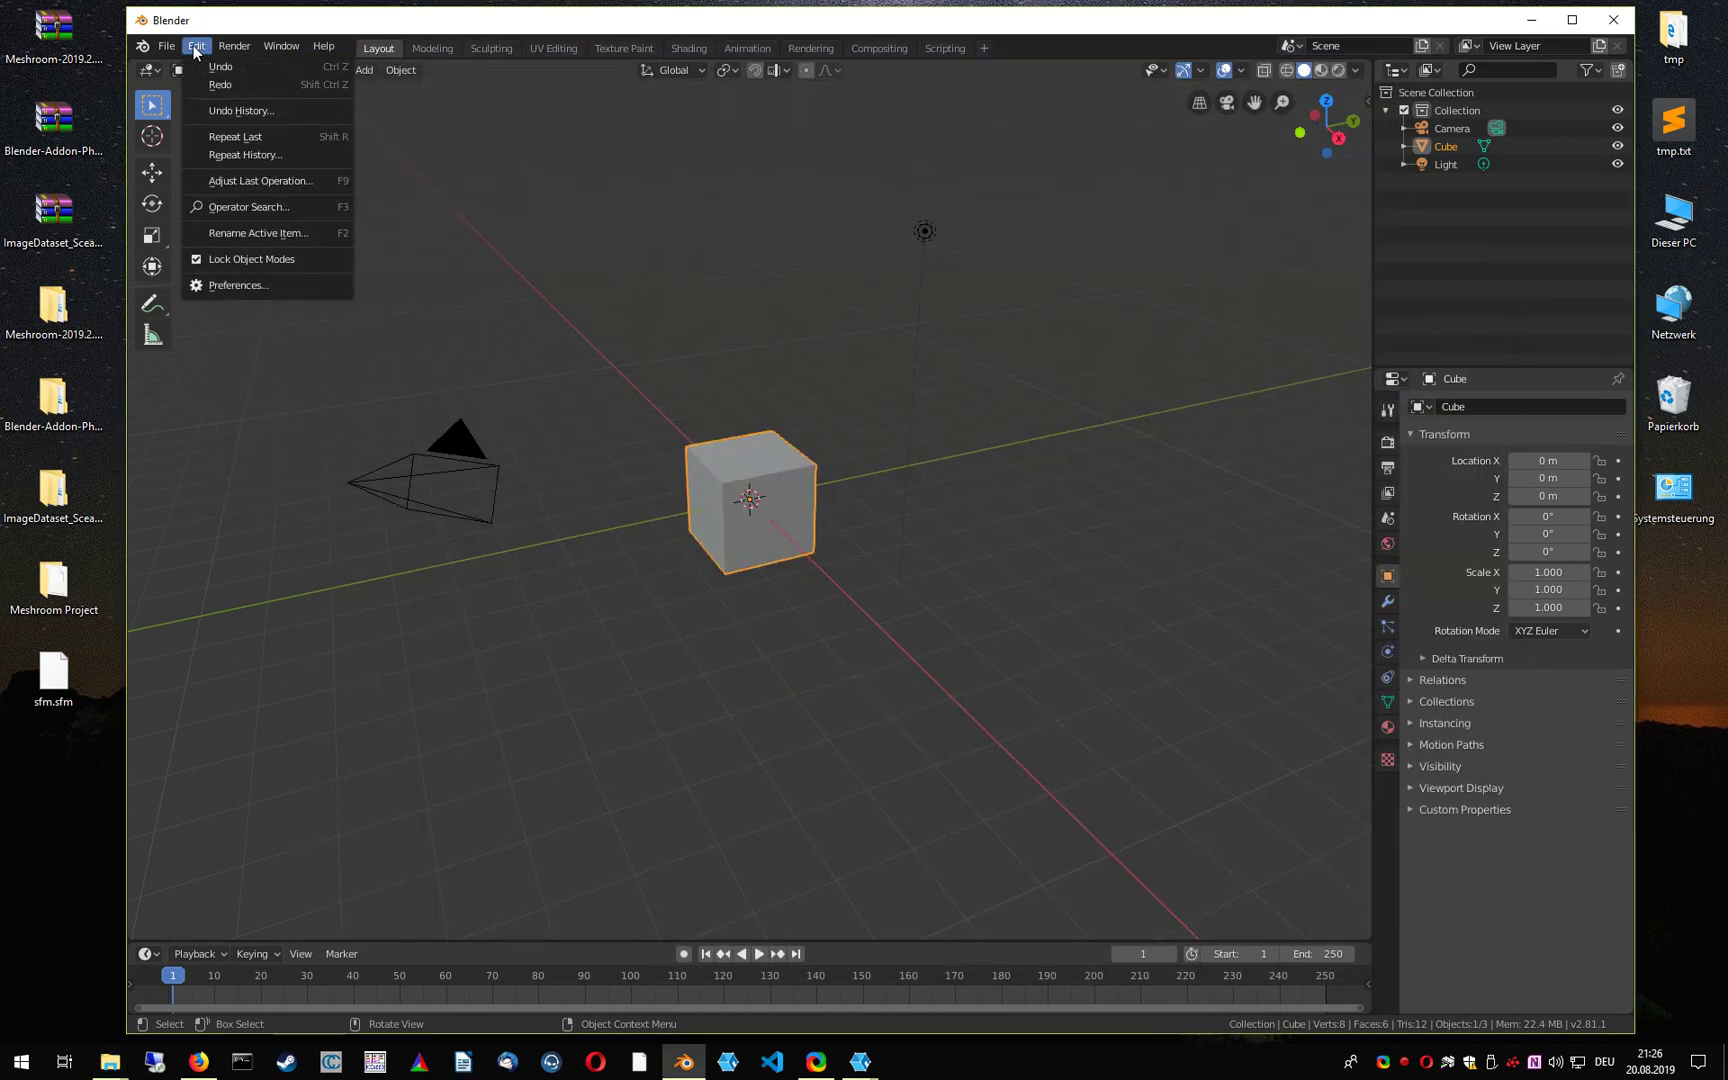
{"action": "left_click", "coordinate": [193, 45]}
{"action": "left_click", "coordinate": [193, 45]}
{"action": "left_click", "coordinate": [215, 287]}
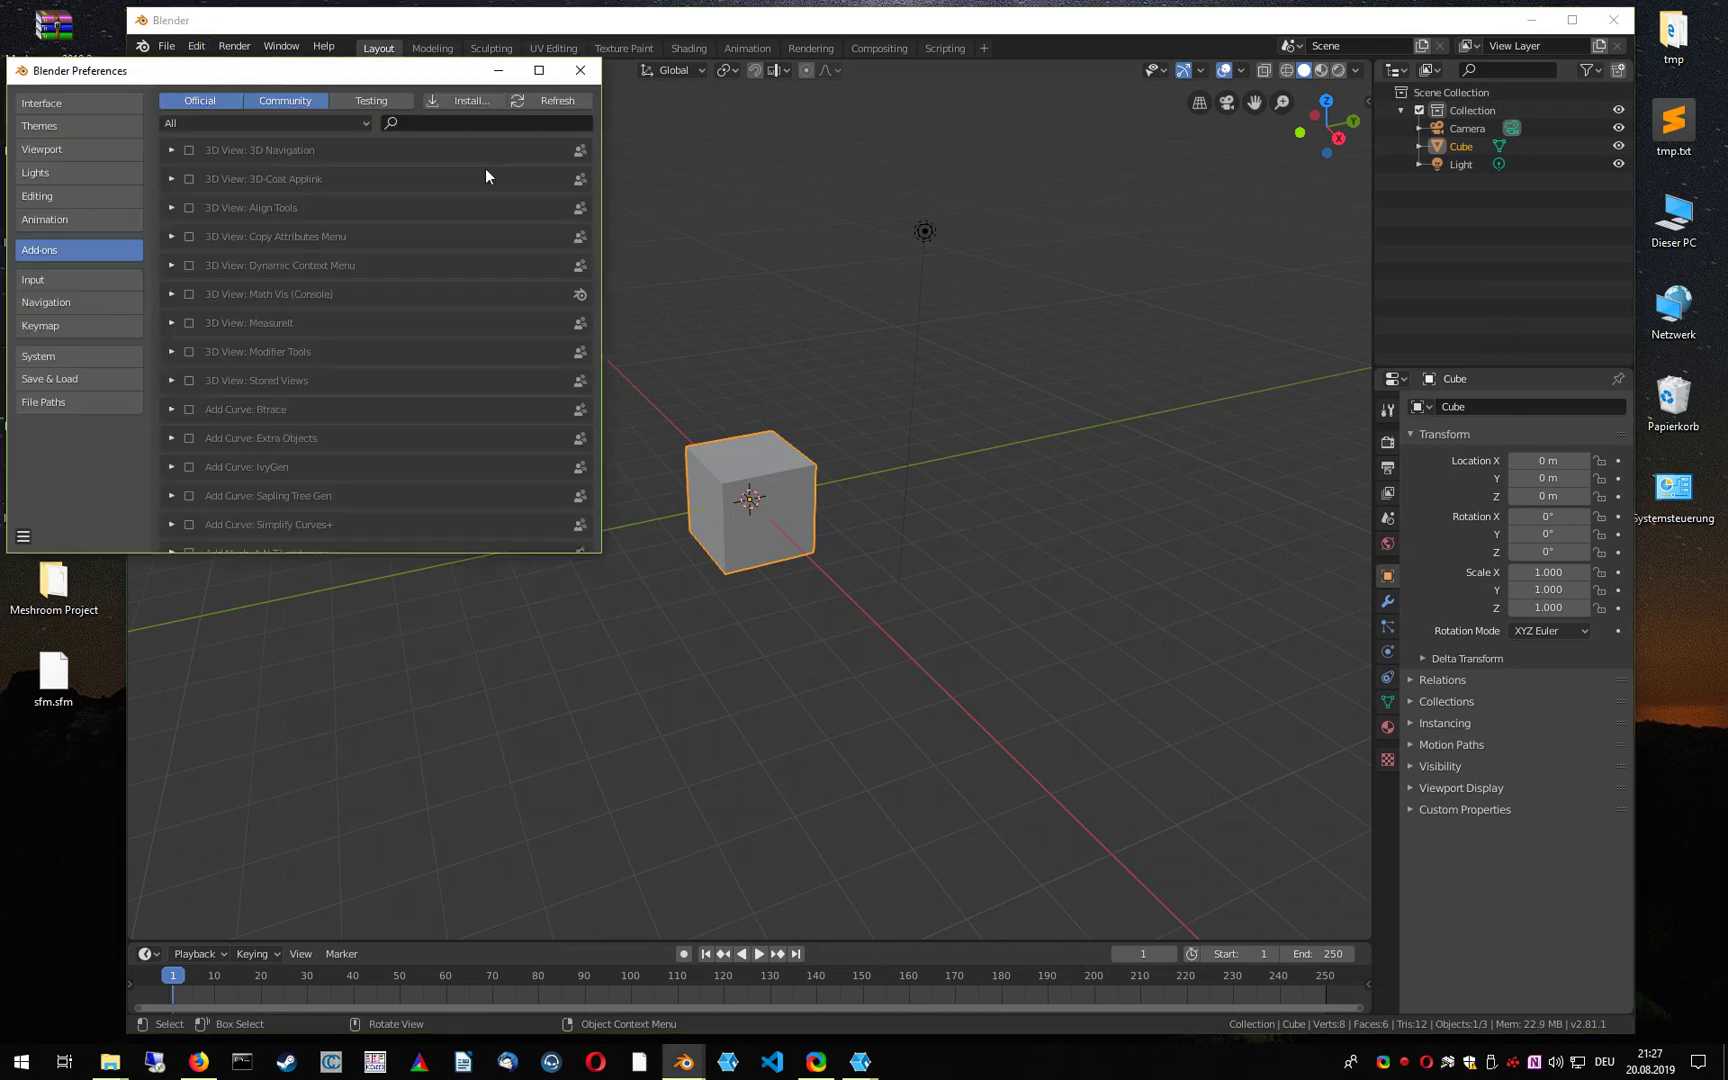
{"action": "left_click_drag", "start_coordinate": [484, 72], "coordinate": [810, 143]}
Install the add-on from Desktop/Blender-Addon-Photogrammetry-Importer-master/photogrammetry_importer.zip
{"action": "left_click", "coordinate": [836, 170]}
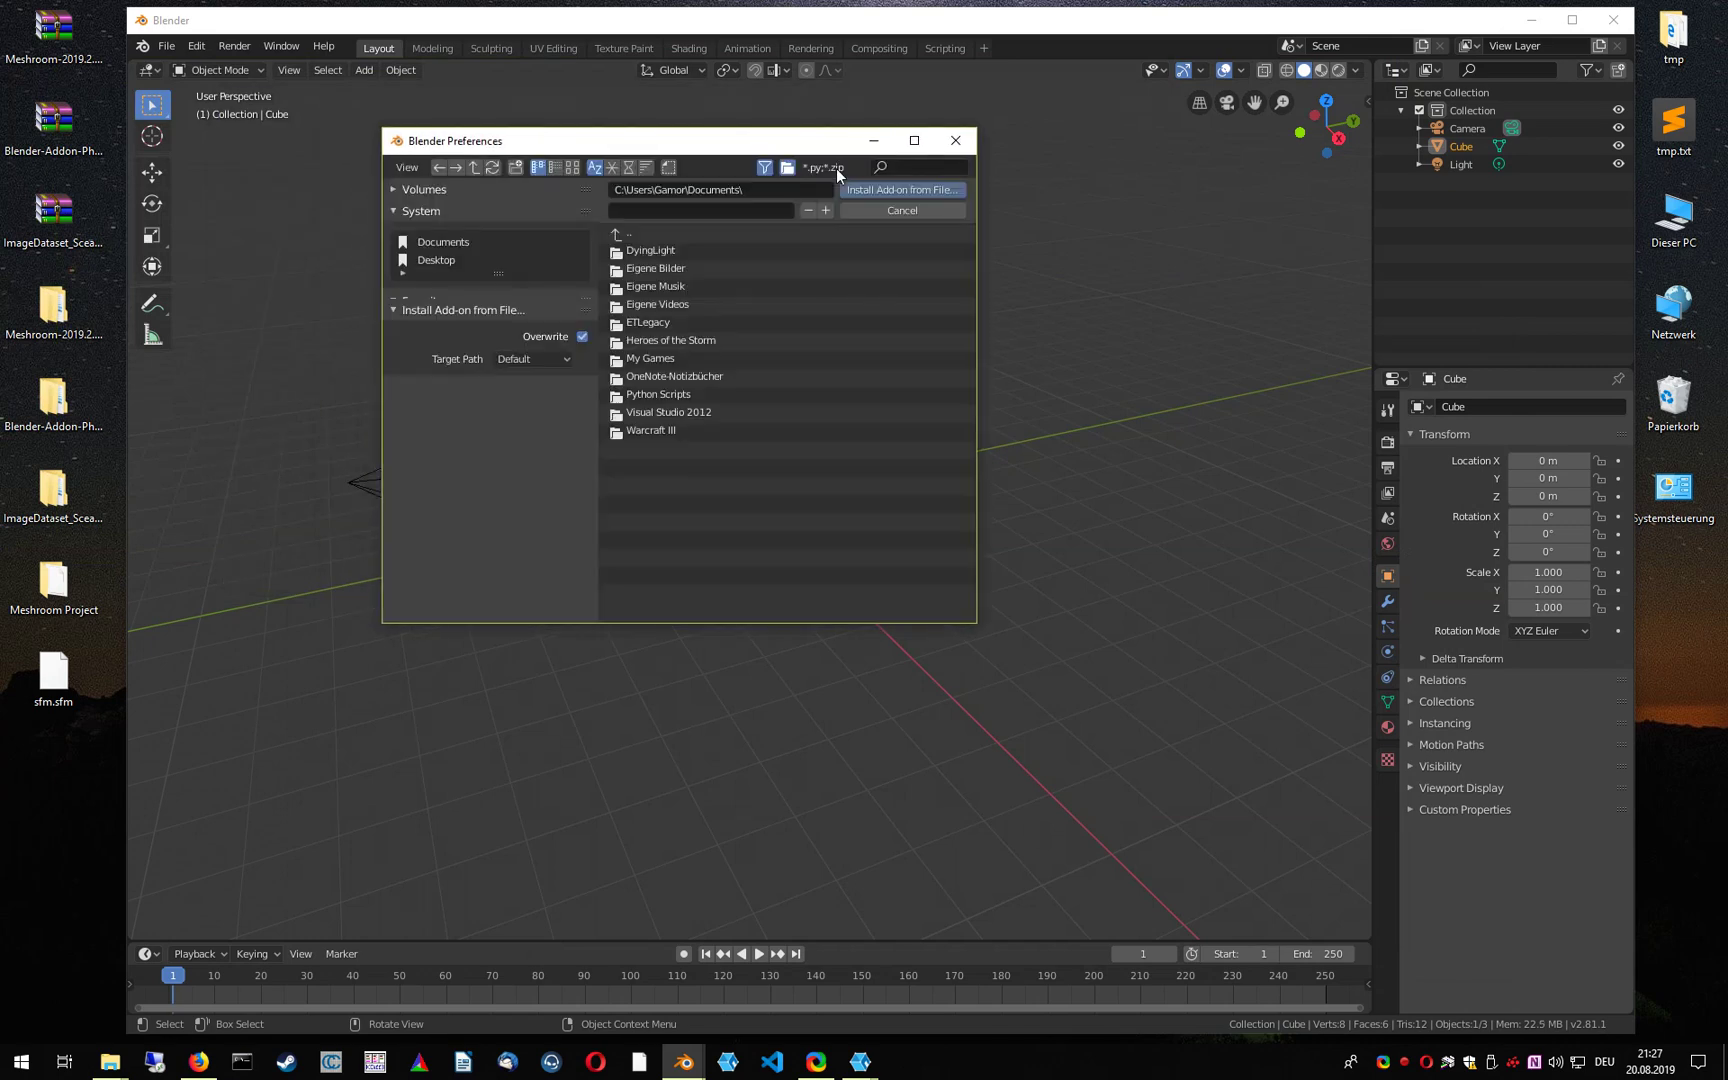
{"action": "left_click", "coordinate": [438, 260]}
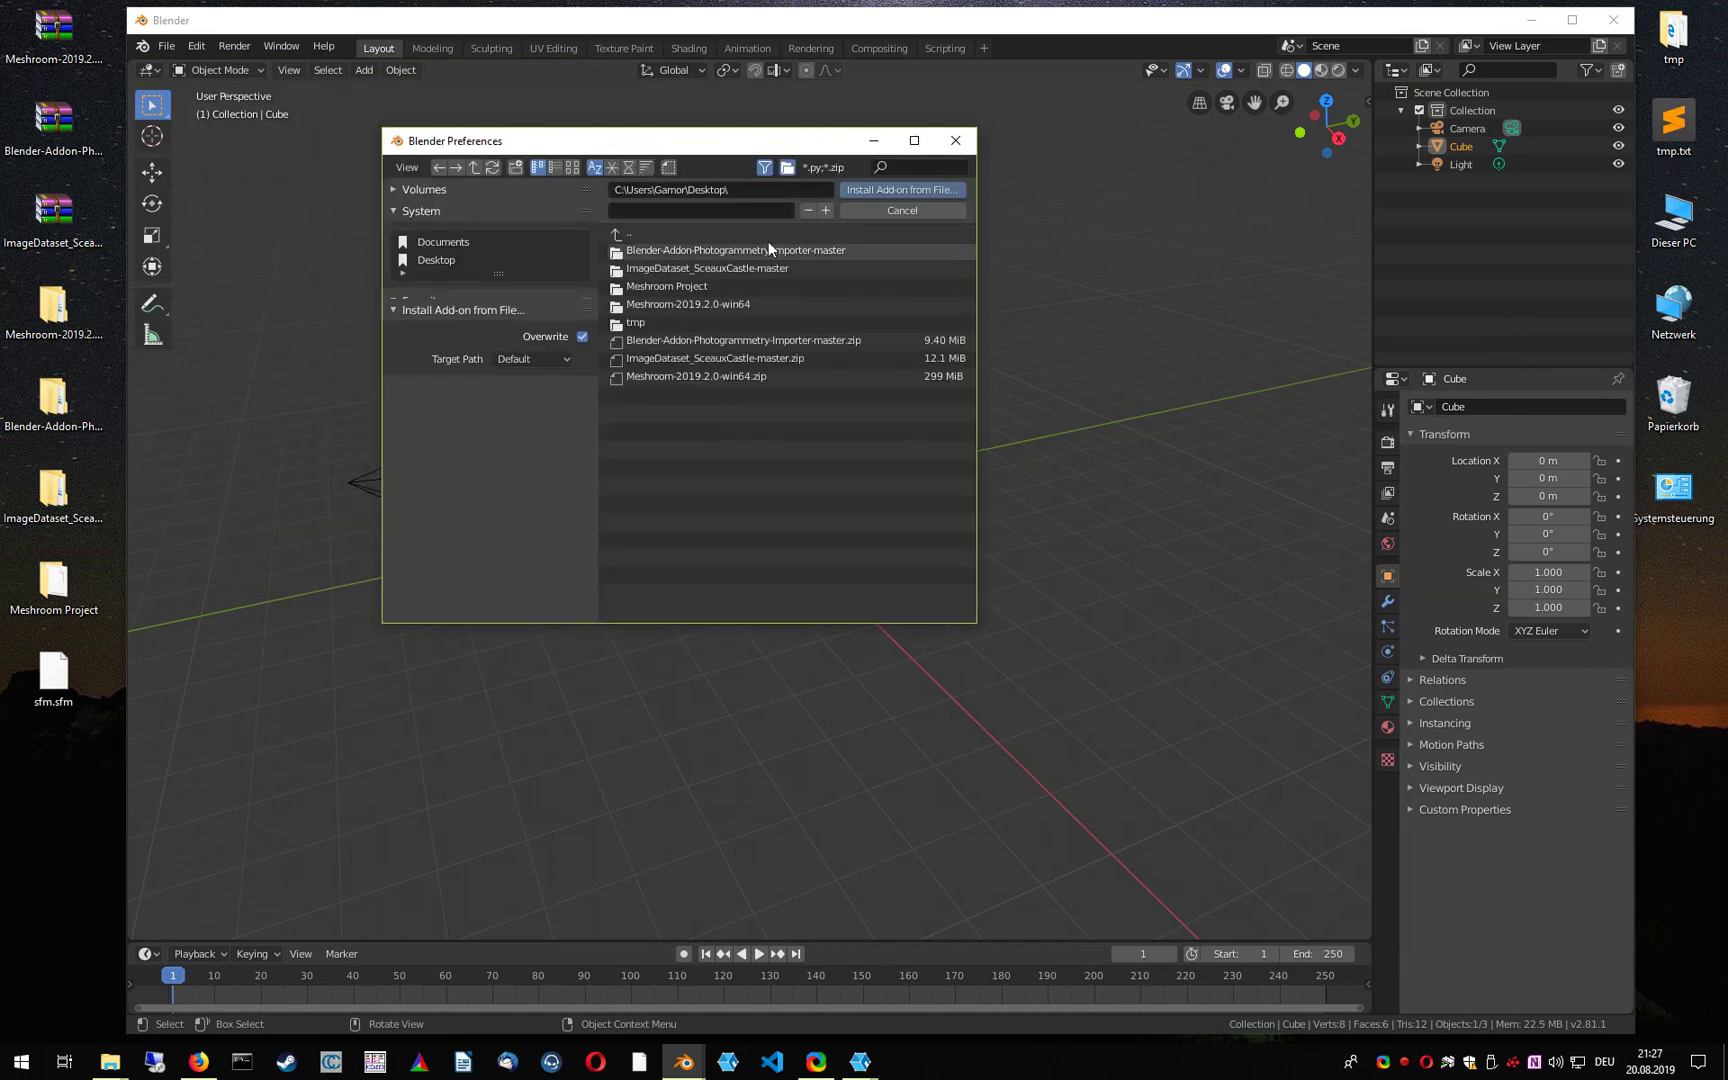
{"action": "double_click", "coordinate": [714, 250]}
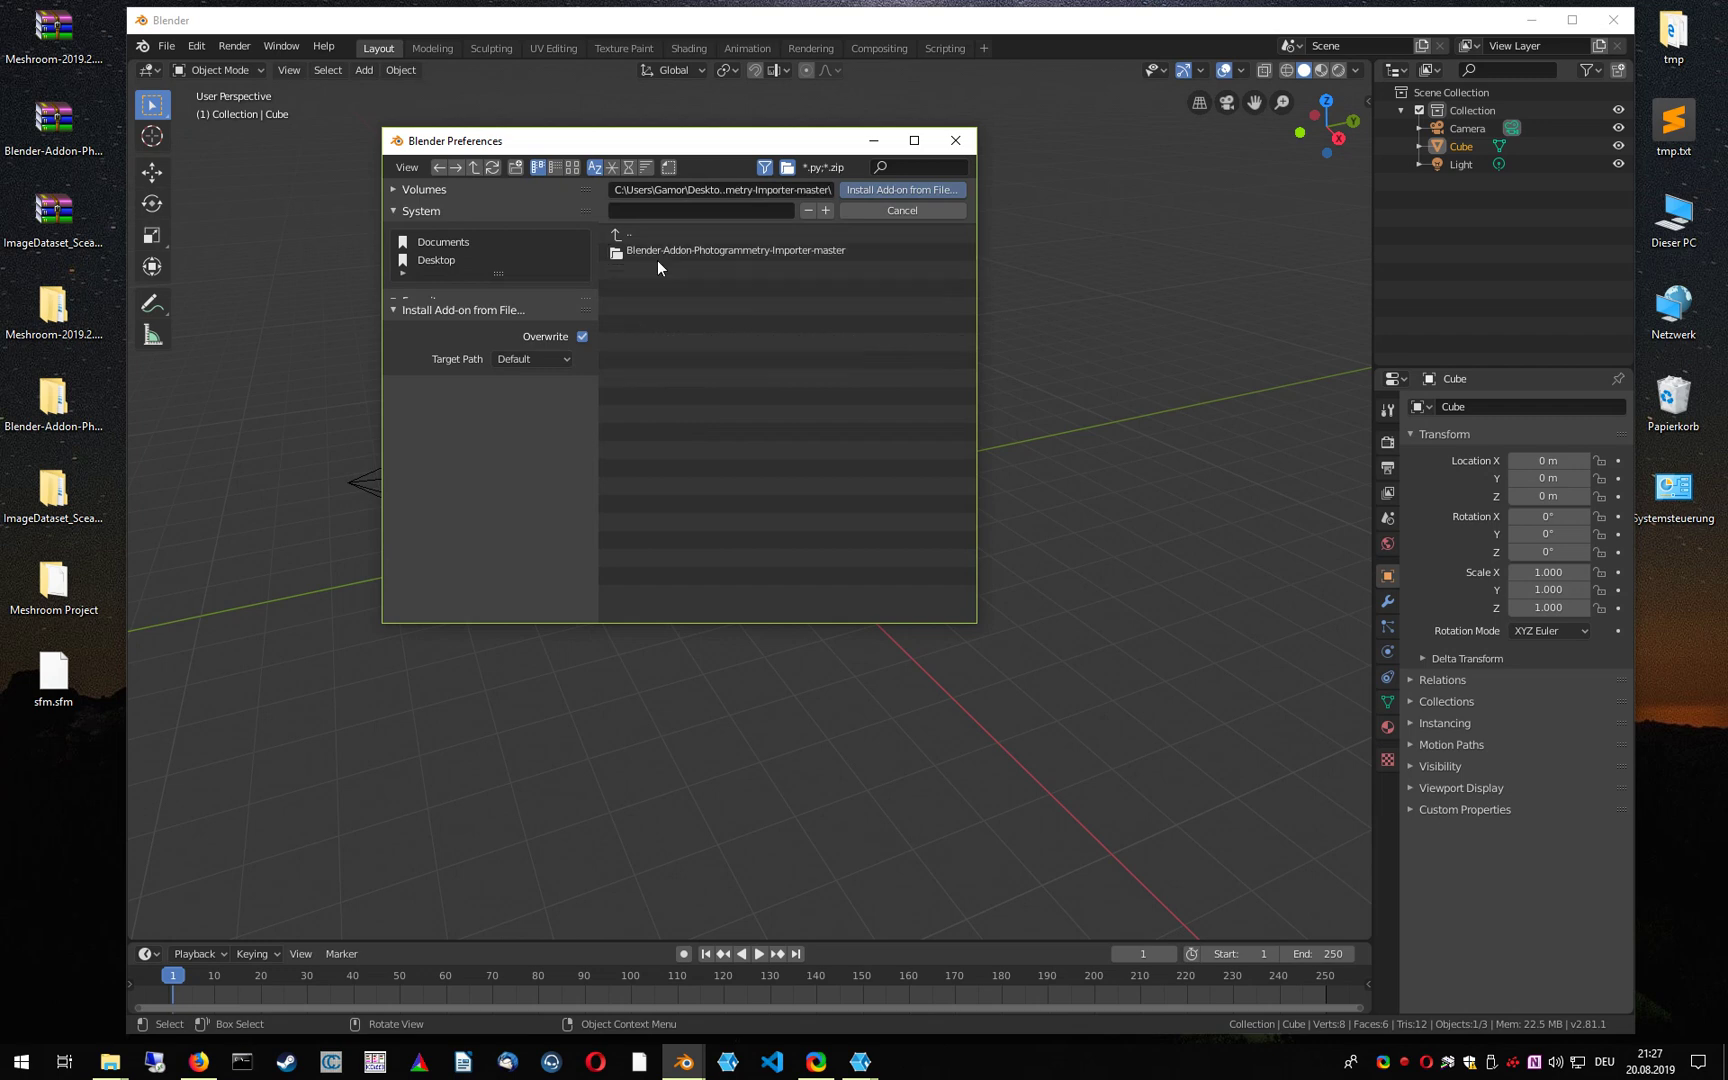
{"action": "left_click", "coordinate": [683, 309]}
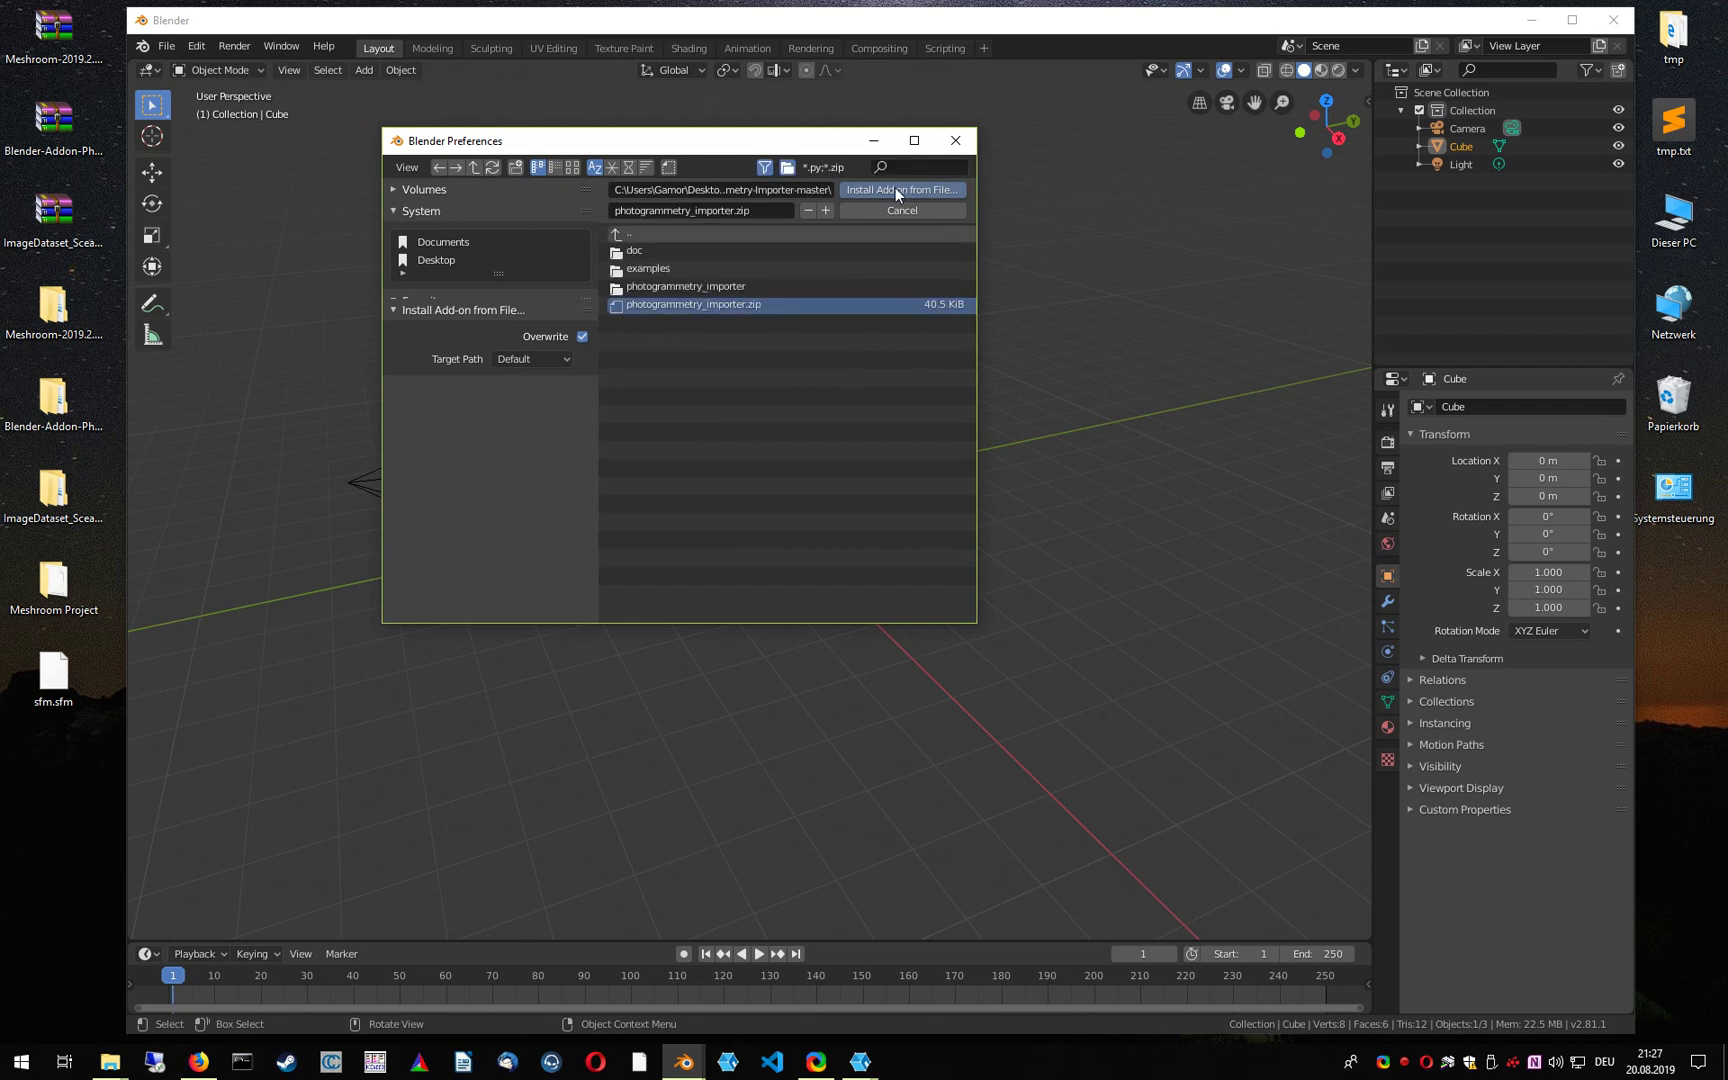
{"action": "left_click", "coordinate": [895, 189]}
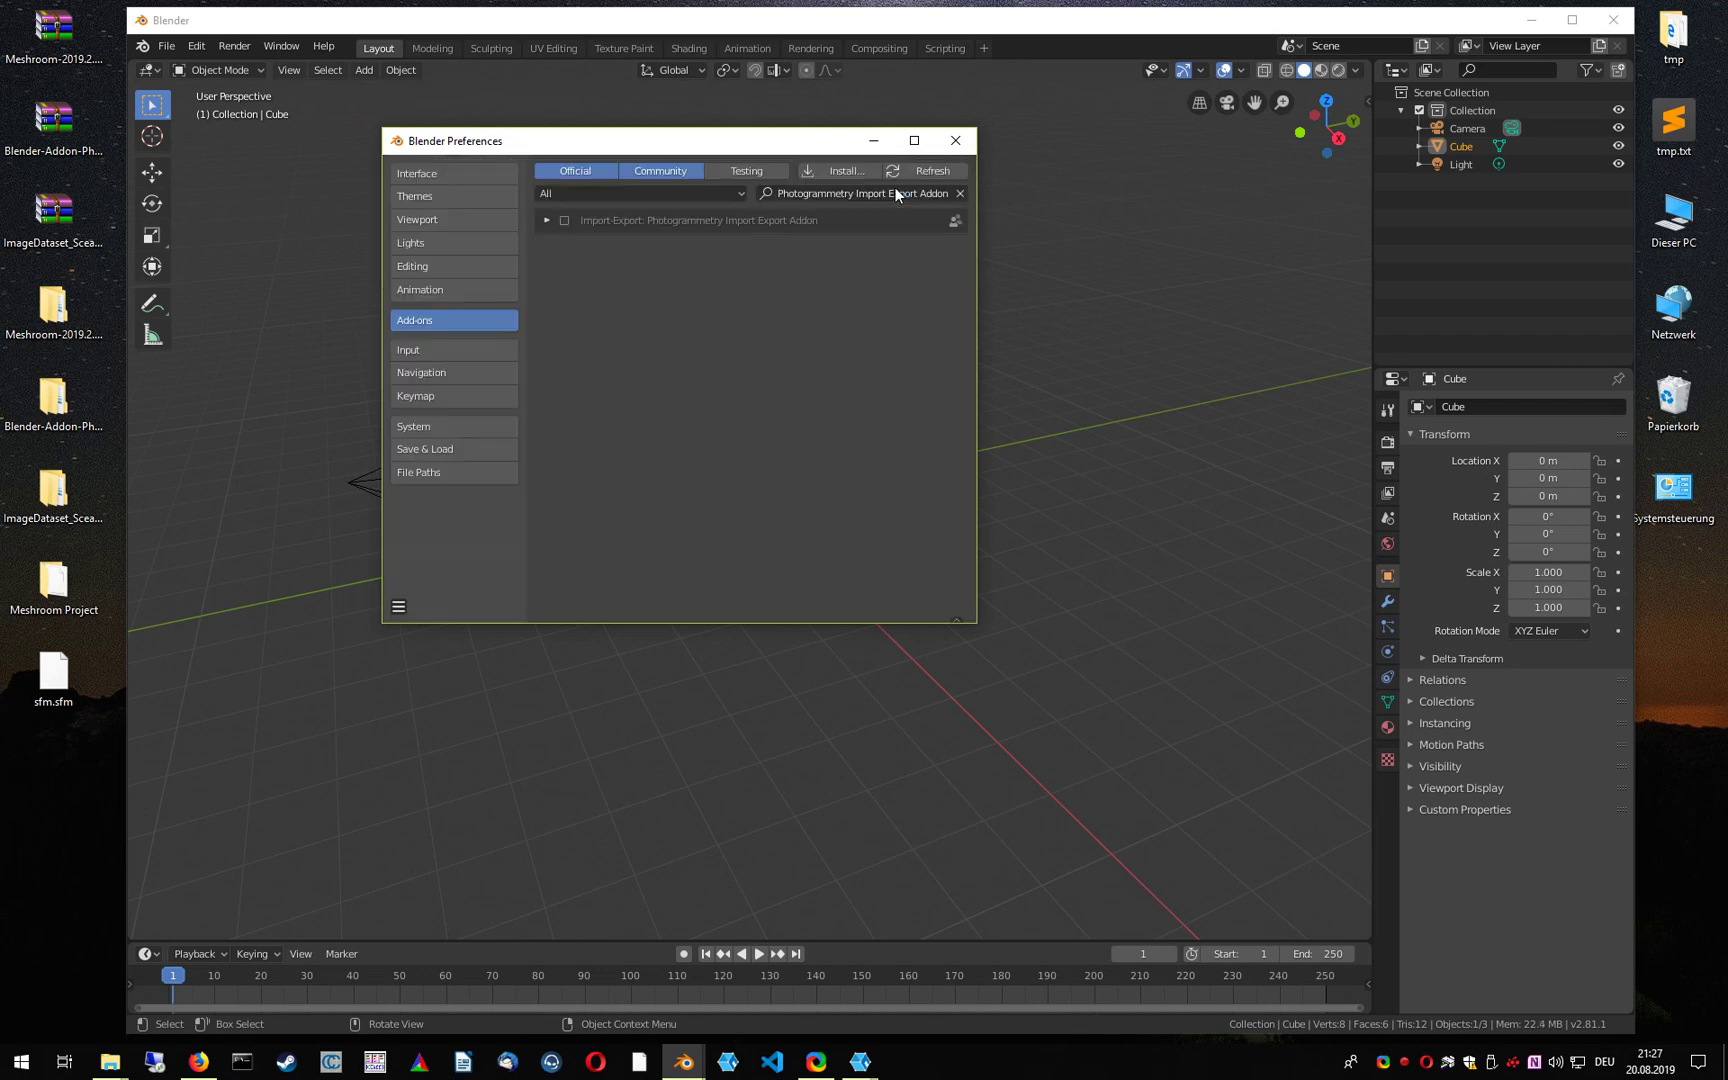
Enable the Photogrammetry Import Export Addon and close Preferences
{"action": "left_click", "coordinate": [564, 220]}
{"action": "left_click", "coordinate": [956, 140]}
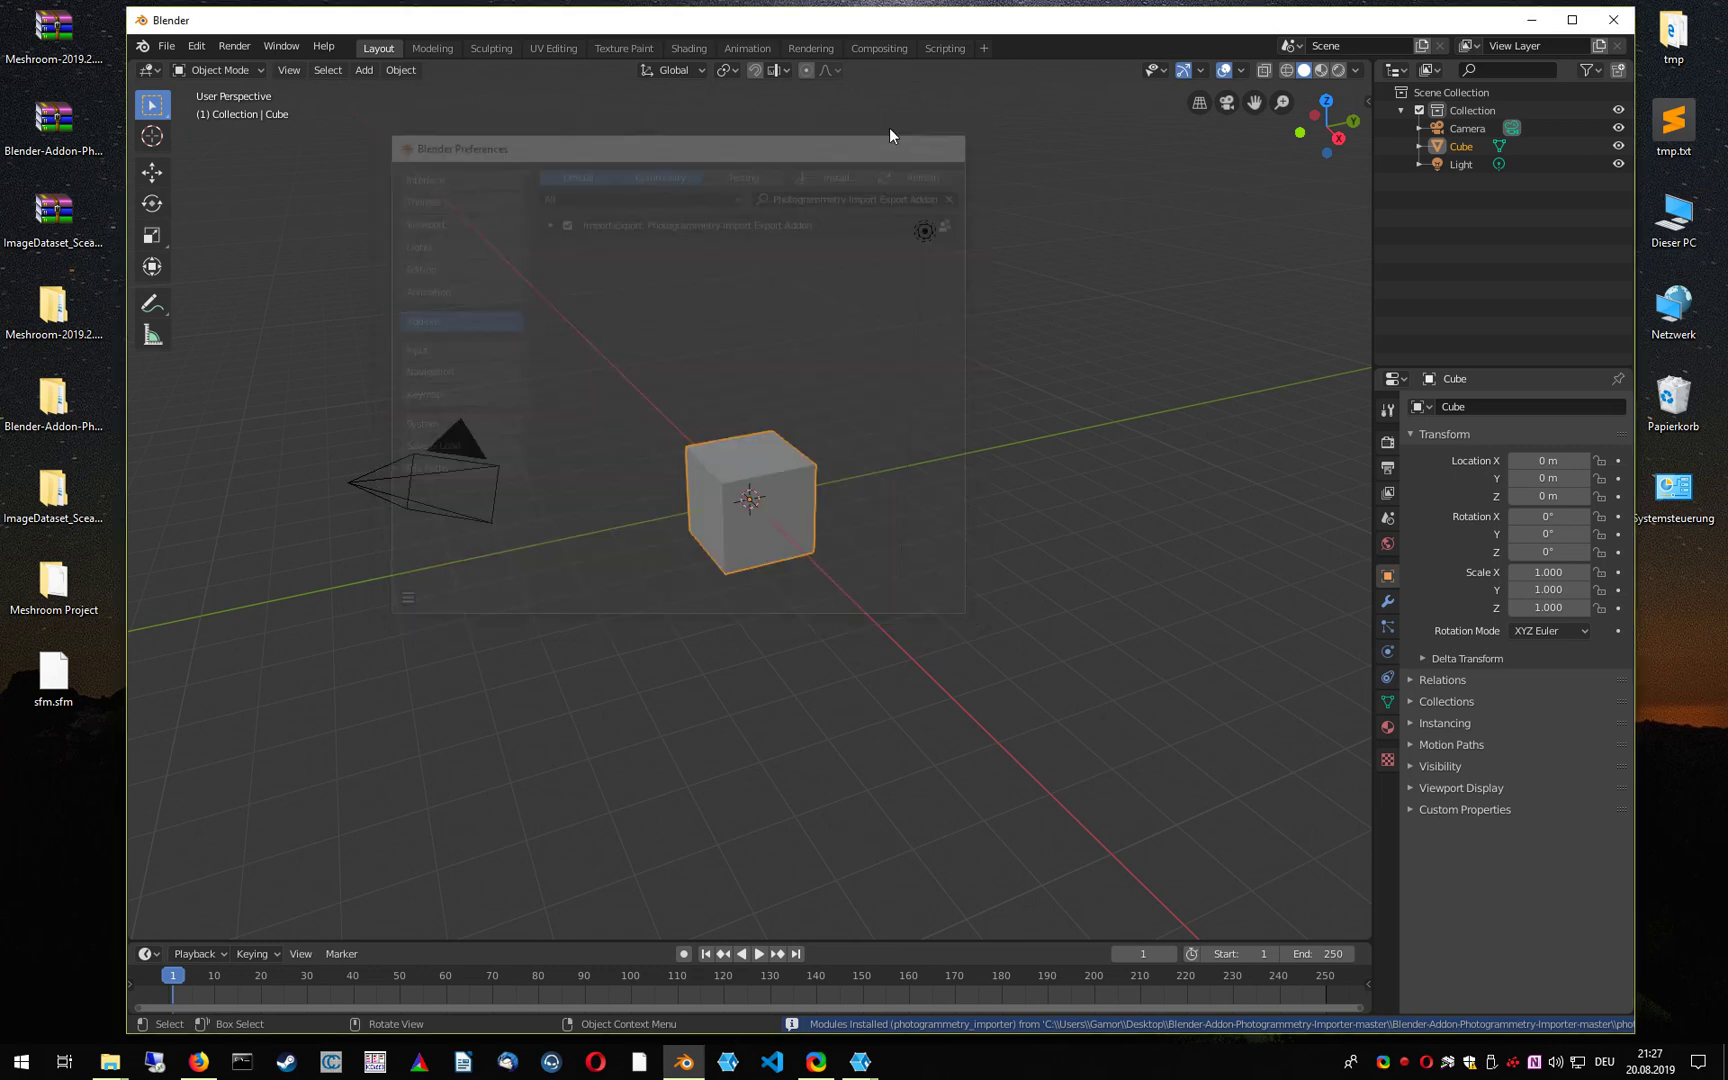
{"action": "left_click", "coordinate": [166, 46]}
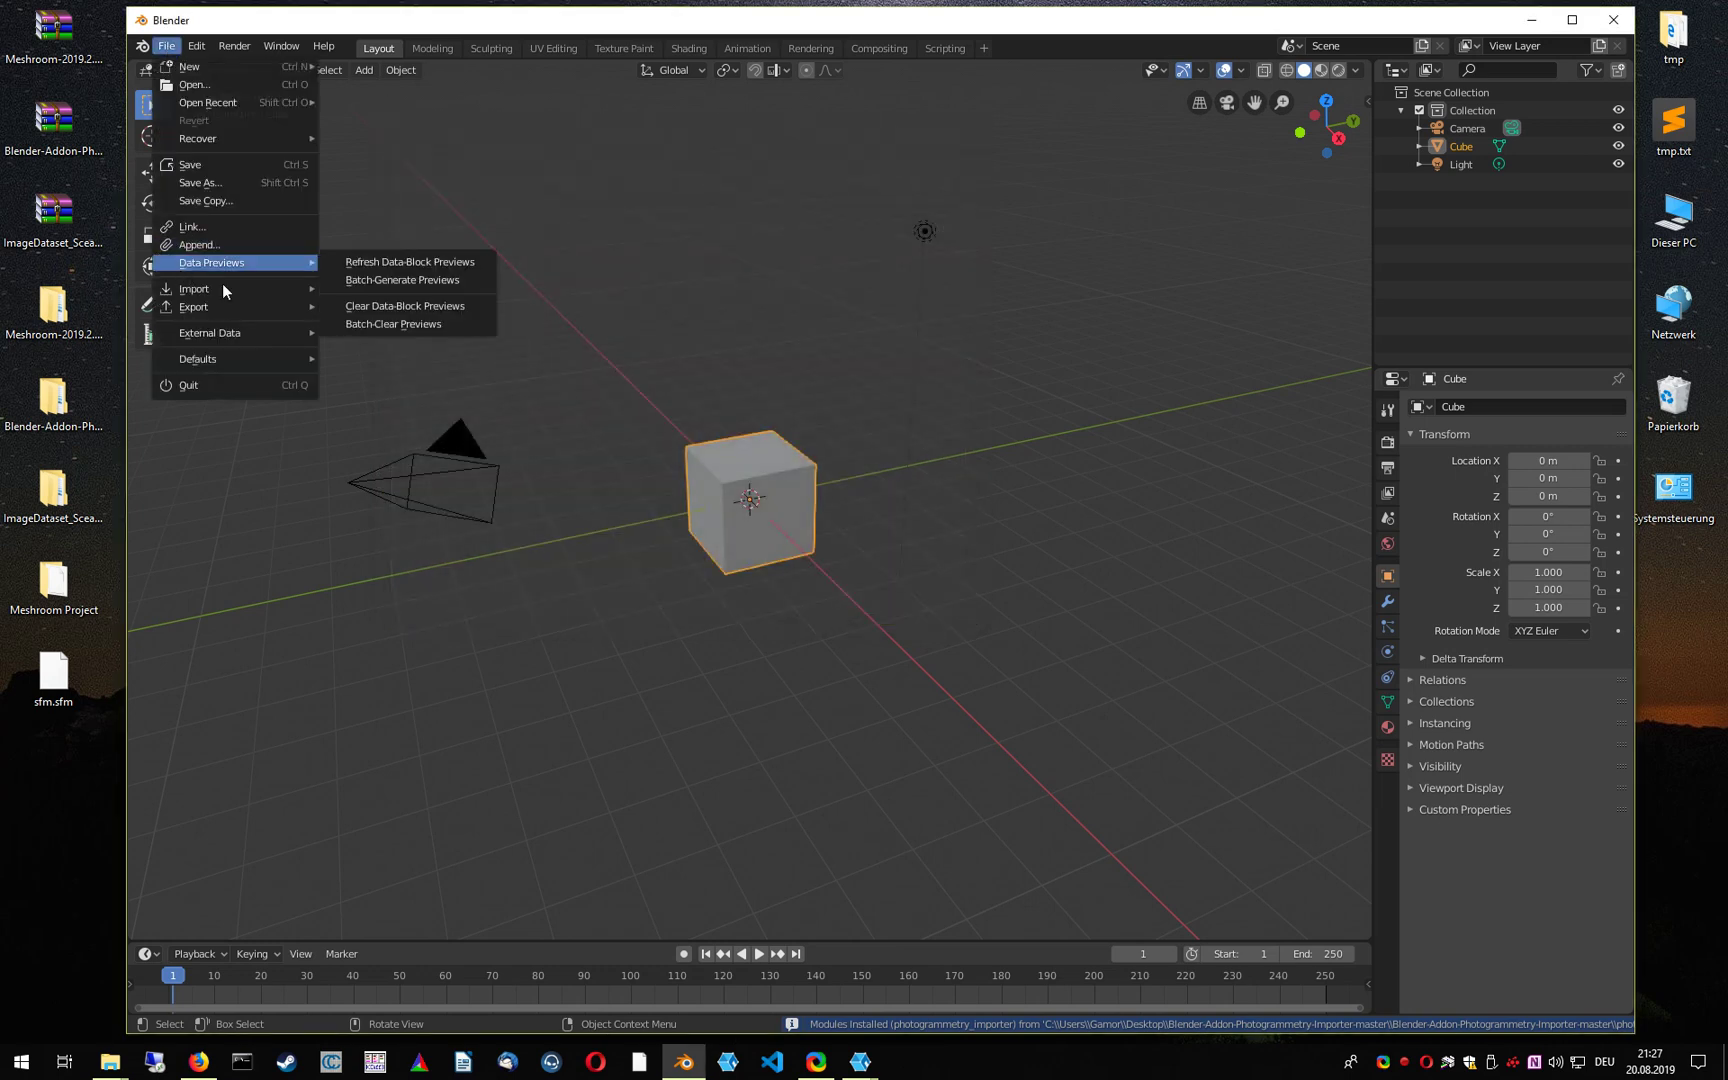
Choose the Meshroom SfM/JSON importer and pick sfm.sfm from the Desktop
{"action": "mouse_move", "coordinate": [211, 290]}
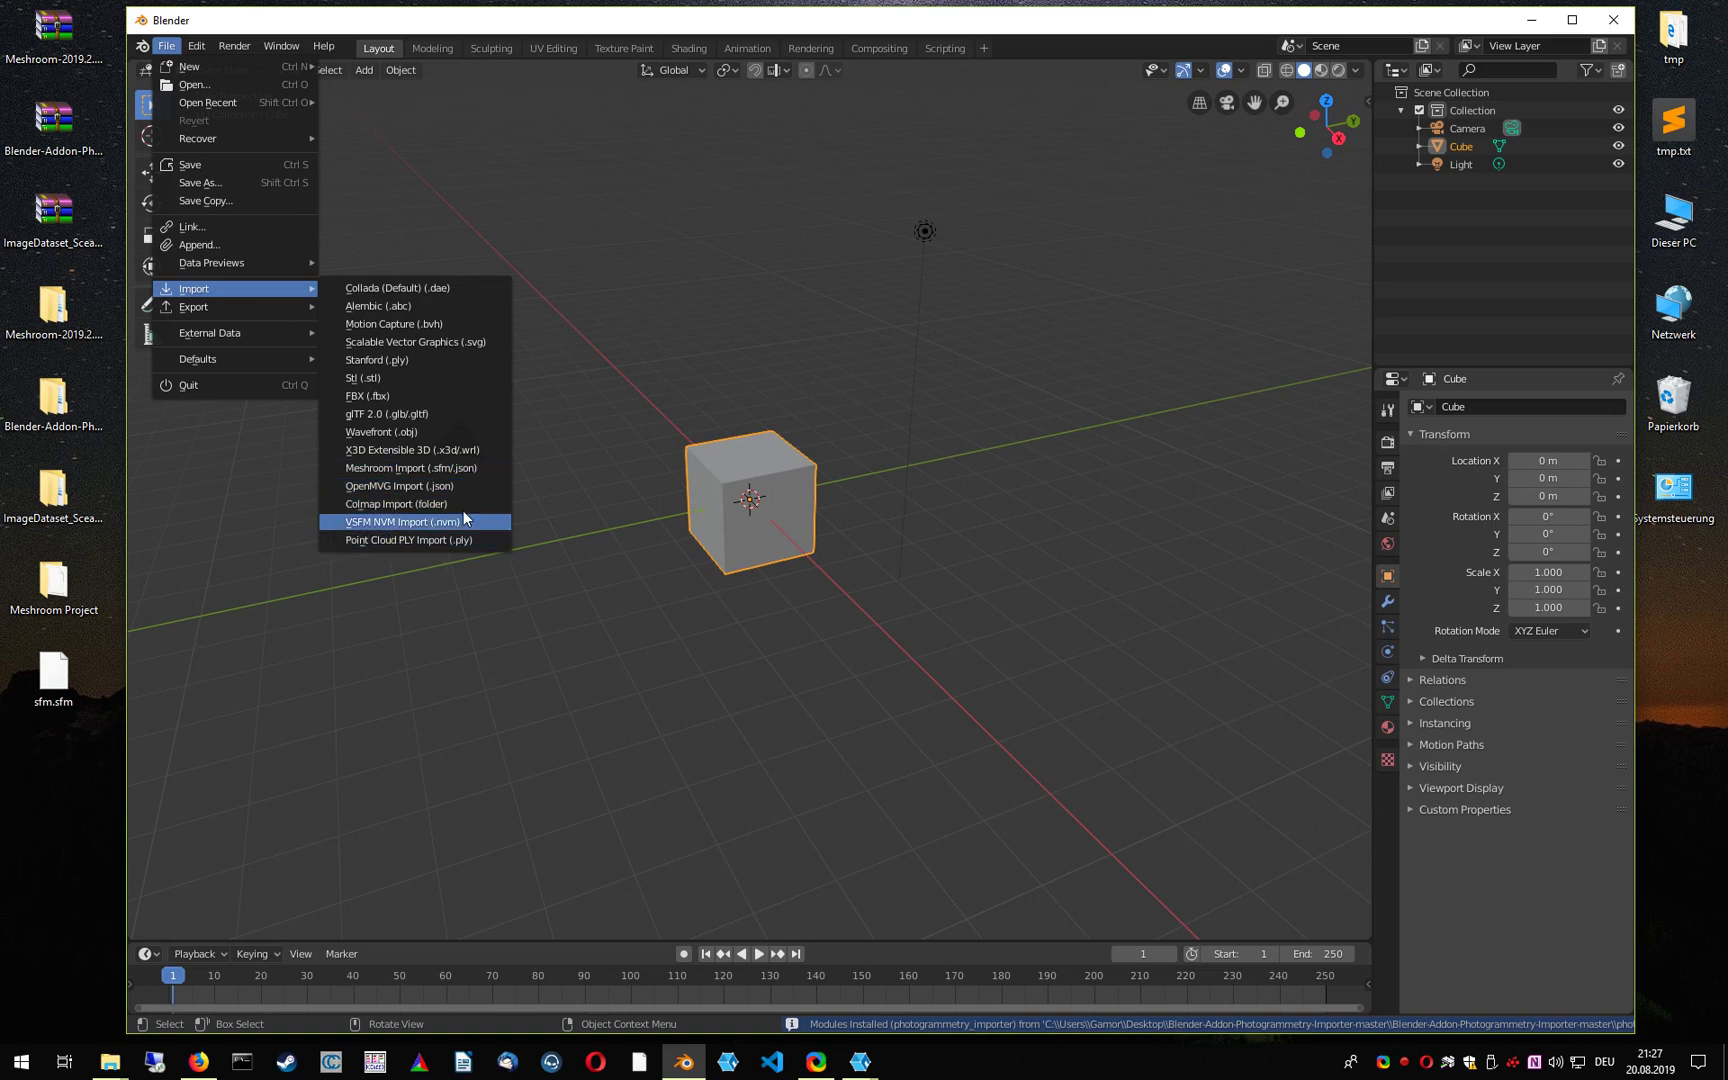
{"action": "left_click", "coordinate": [416, 469]}
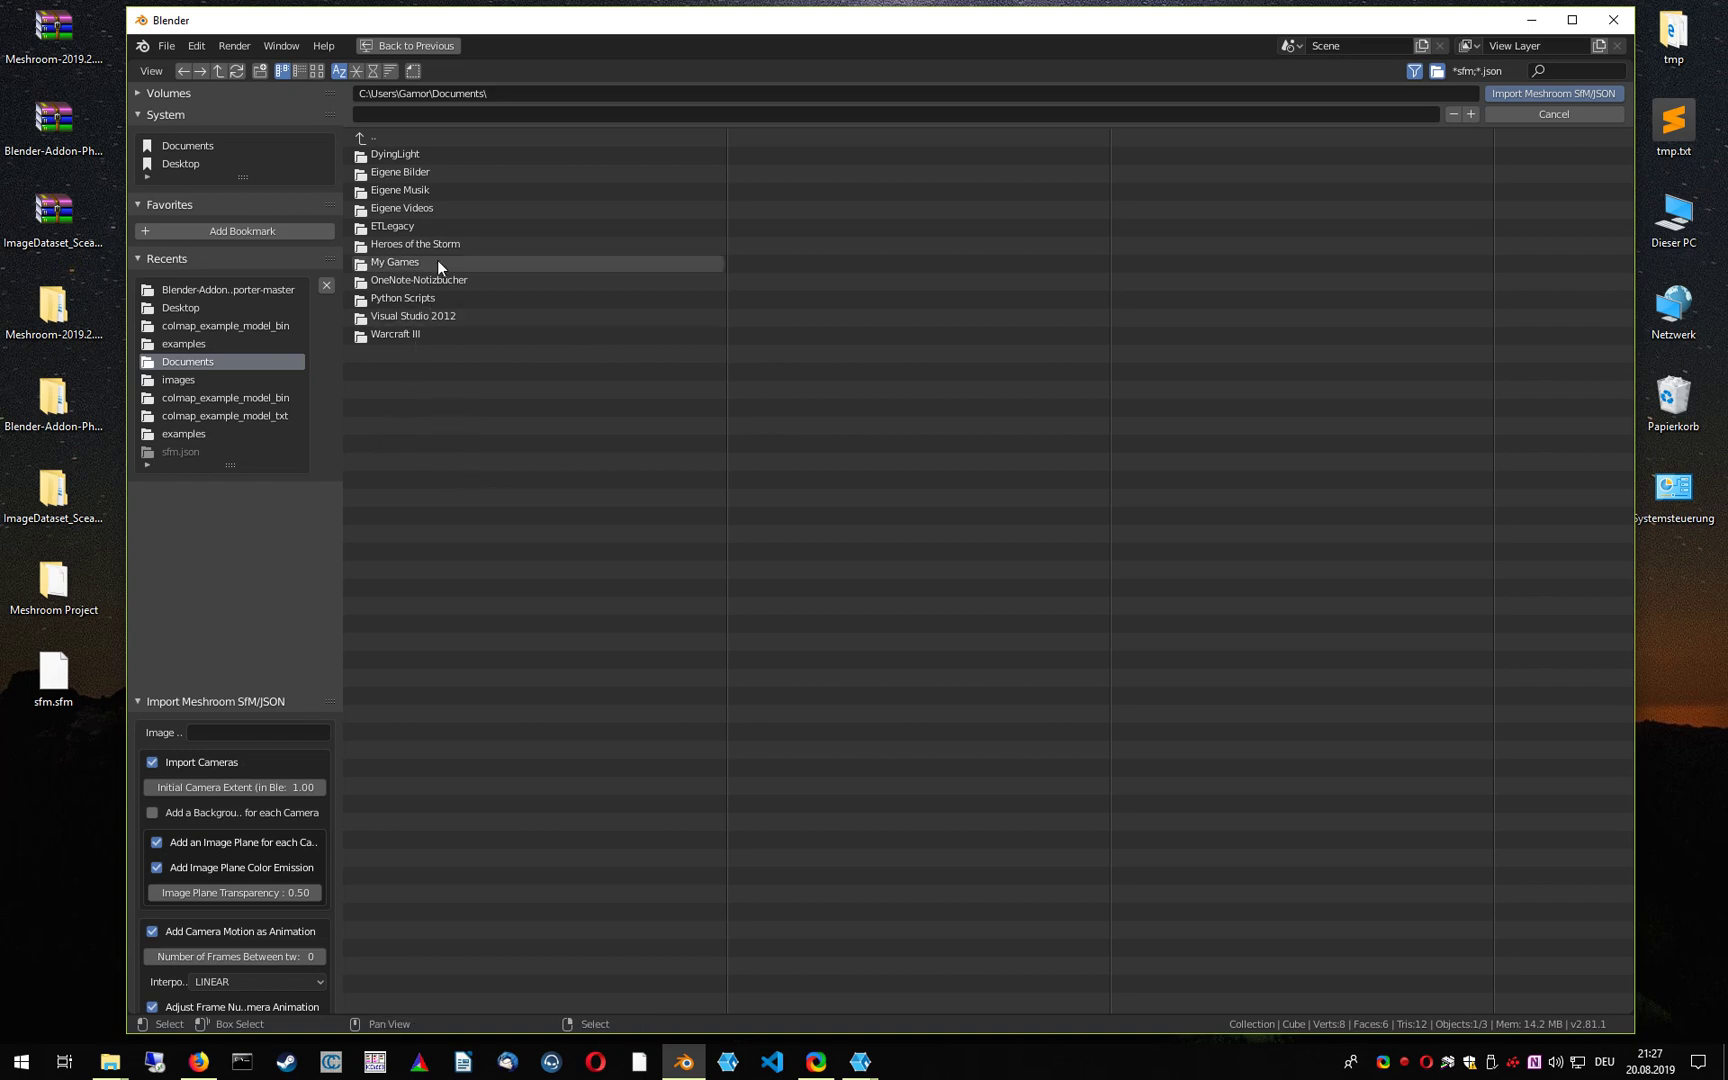
{"action": "left_click", "coordinate": [190, 163]}
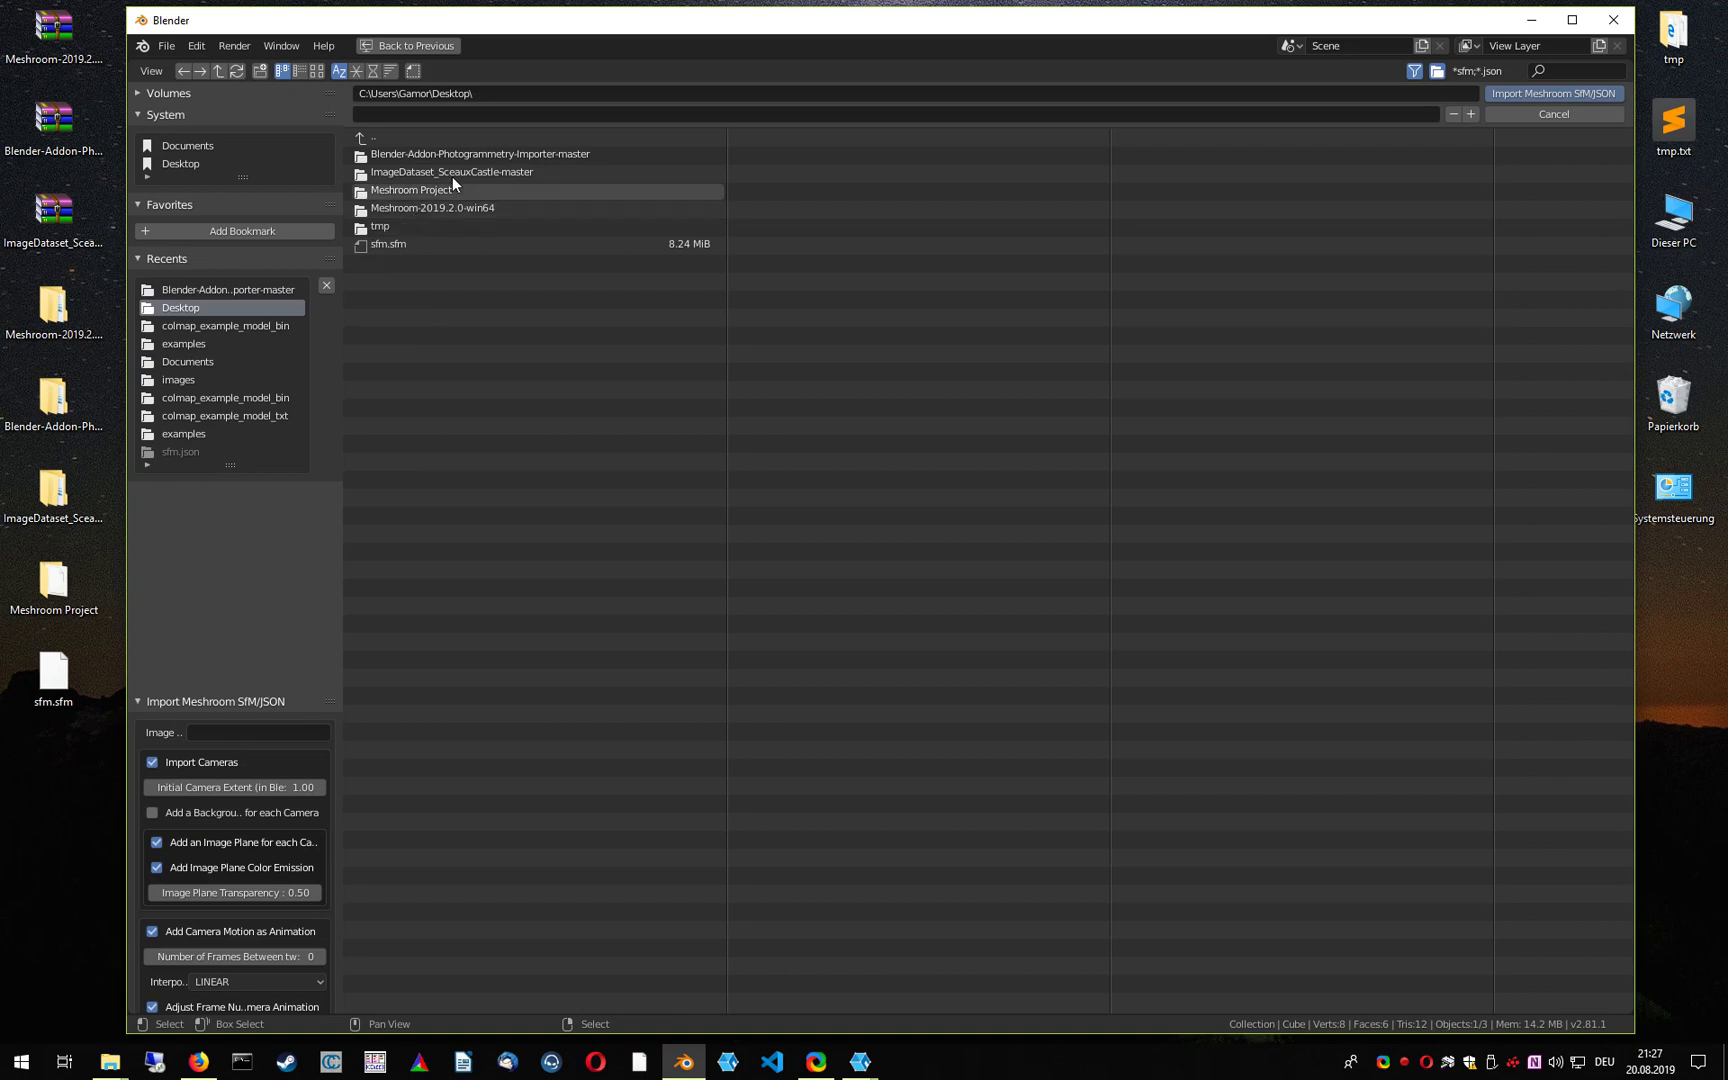
{"action": "left_click", "coordinate": [383, 246]}
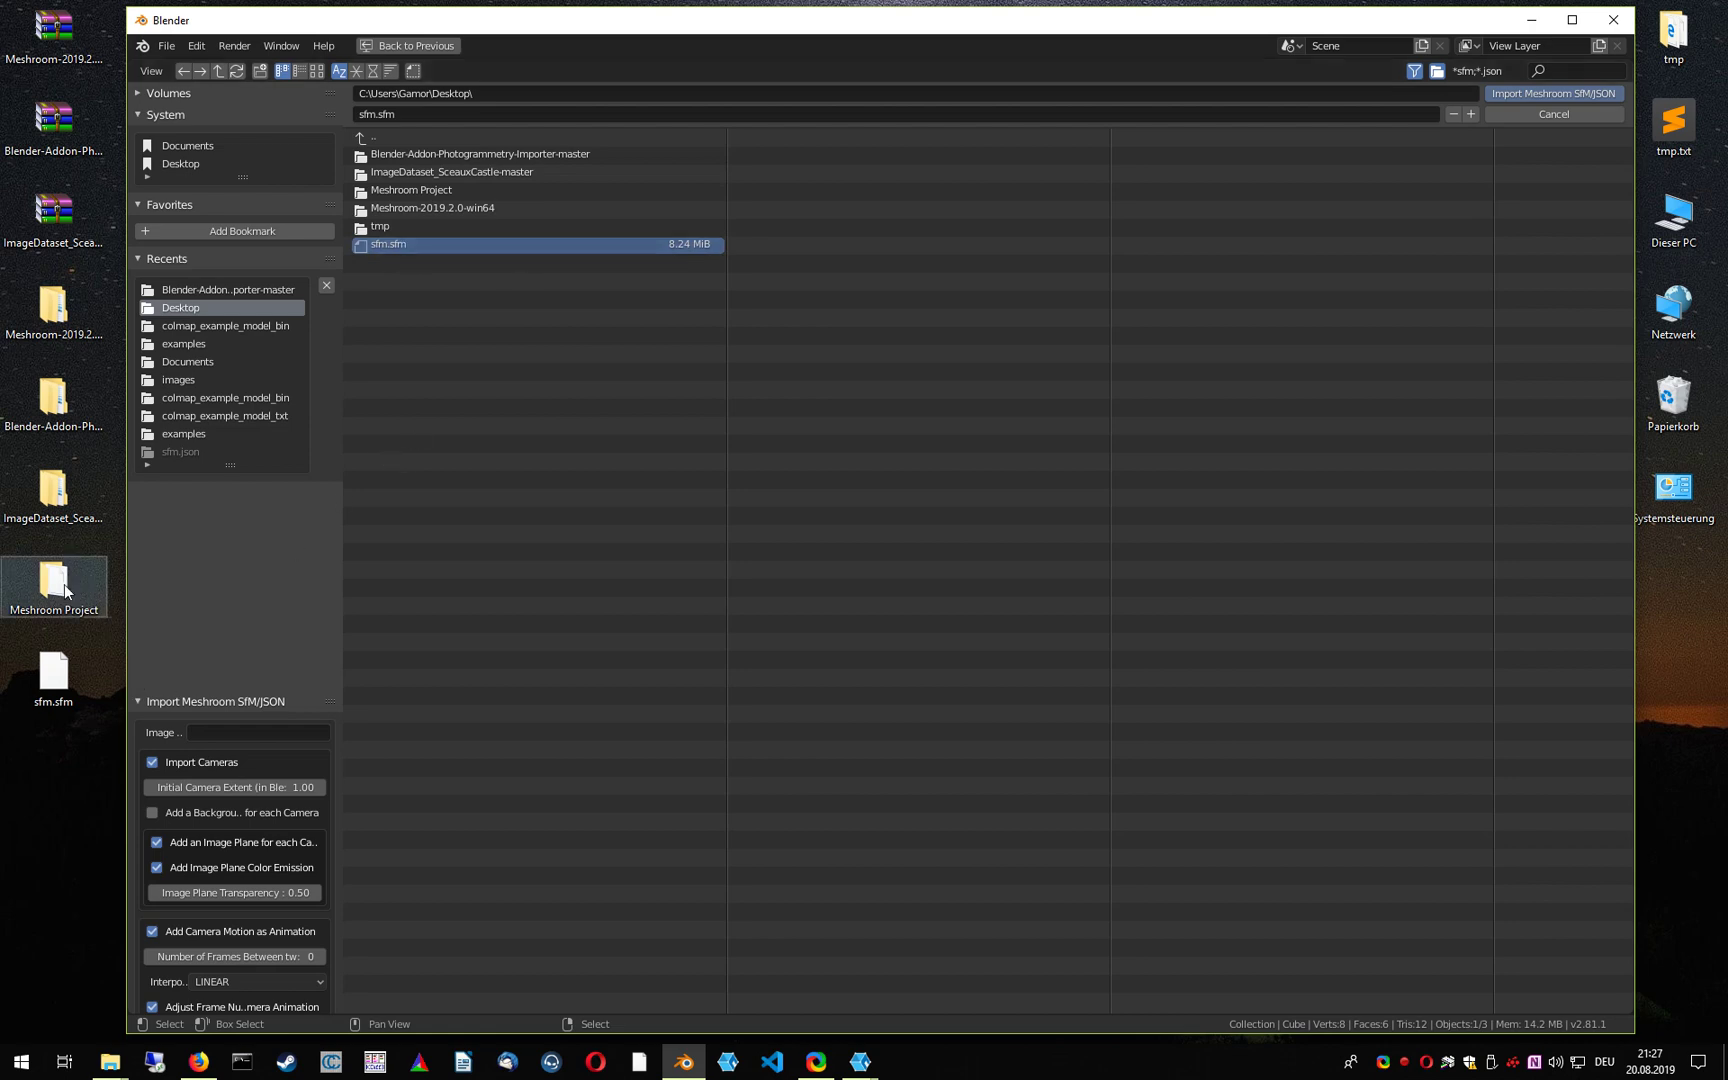
Paste the castle dataset's images folder path into the importer's Image field
{"action": "double_click", "coordinate": [55, 503]}
{"action": "double_click", "coordinate": [907, 540]}
{"action": "left_click", "coordinate": [1255, 452]}
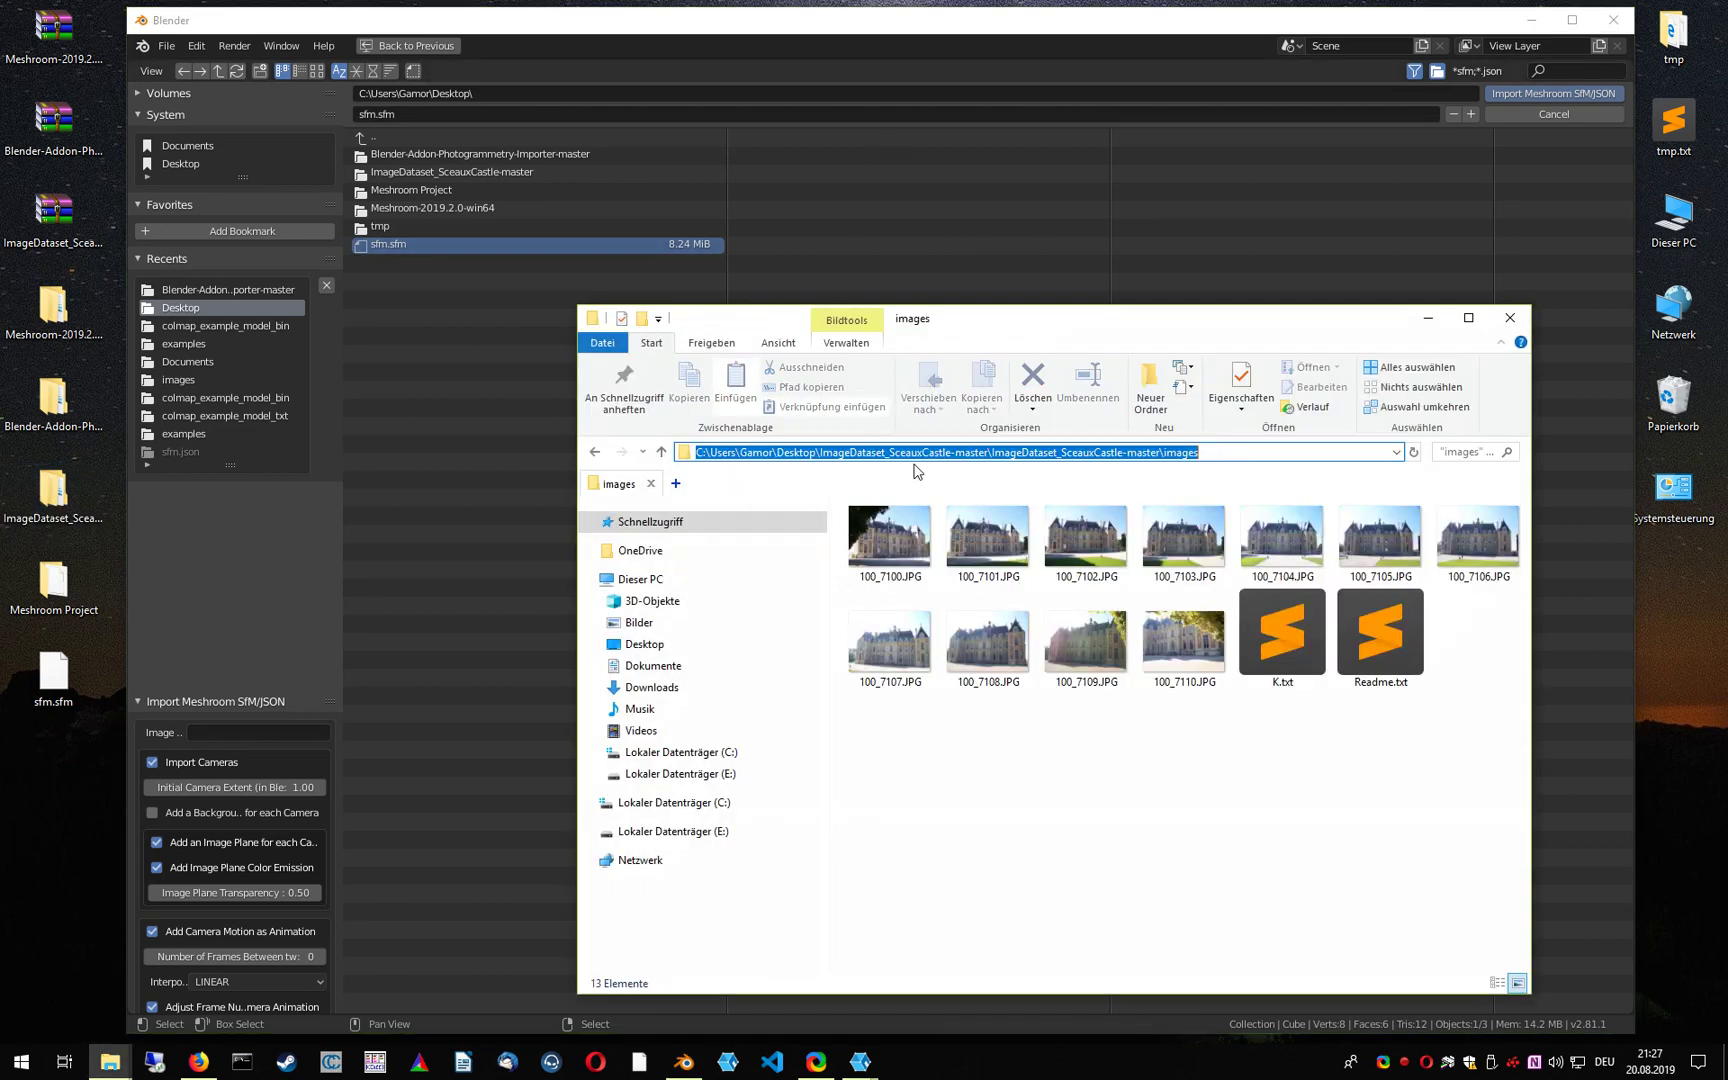
{"action": "left_click", "coordinate": [259, 734]}
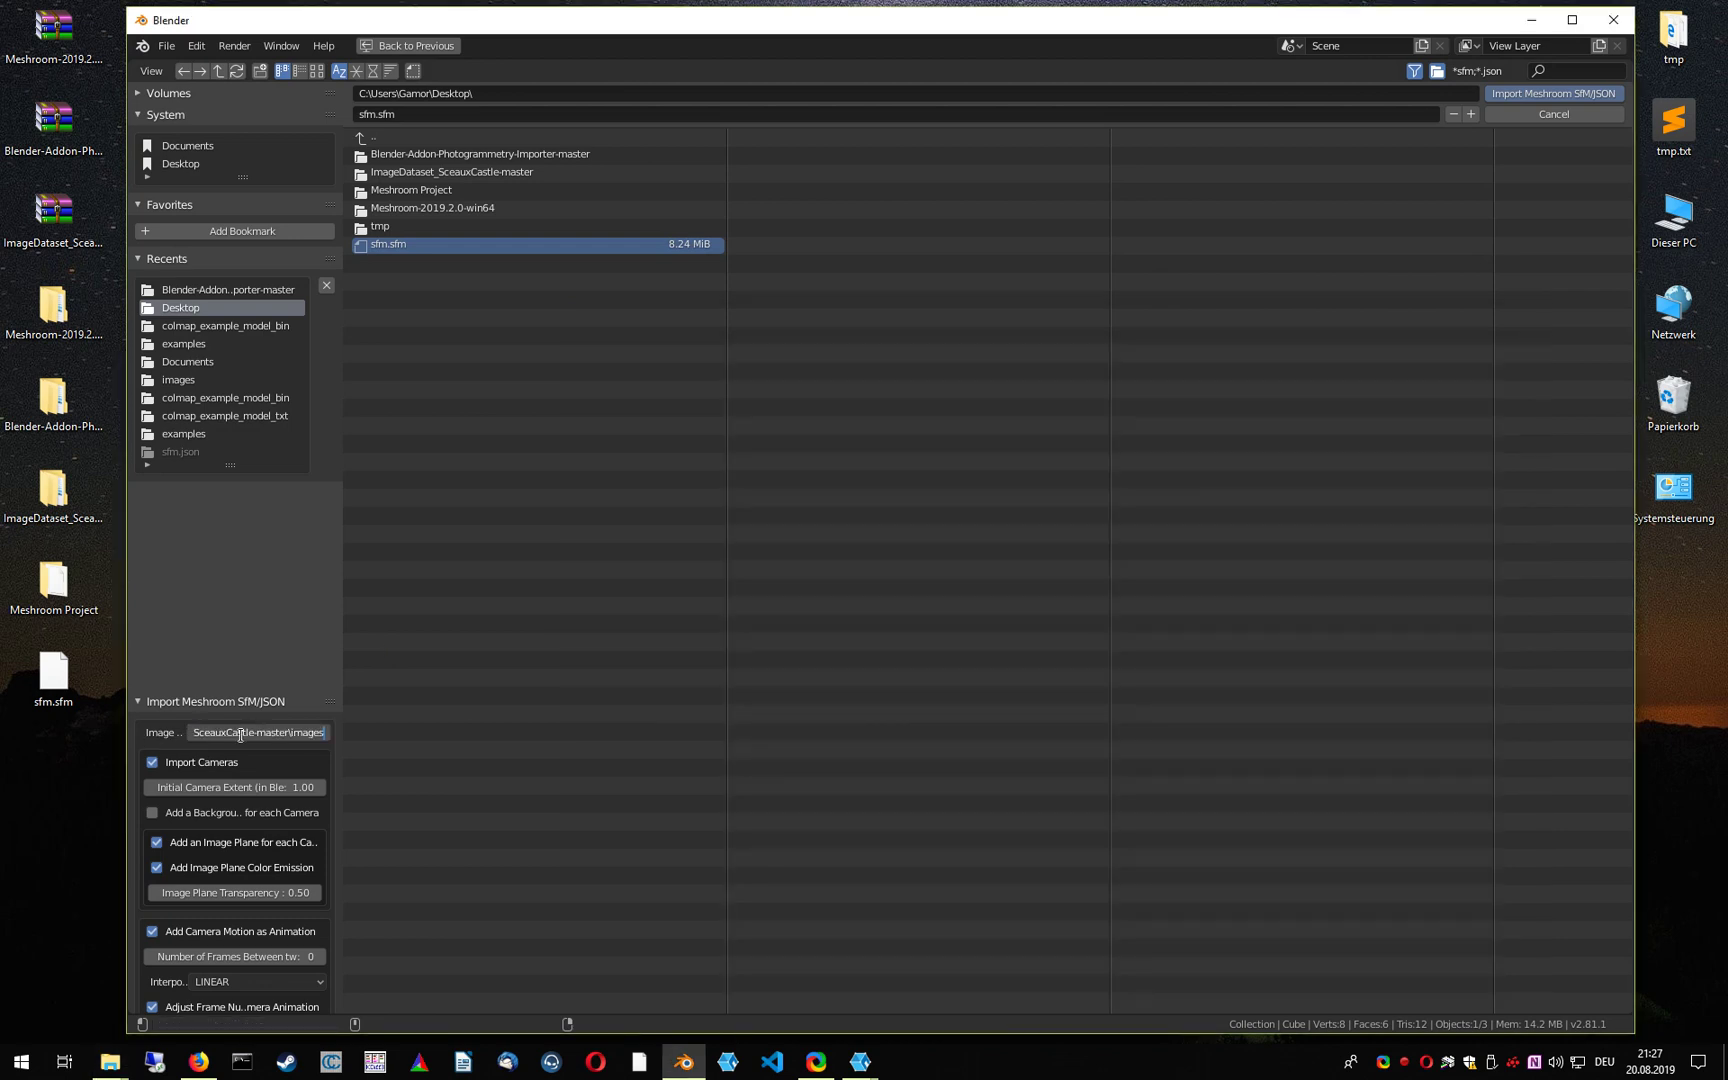
{"action": "key", "text": "Return"}
Set 8 frames between cameras and import the Meshroom reconstruction
{"action": "scroll", "coordinate": [228, 756], "scroll_direction": "down", "scroll_amount": 3}
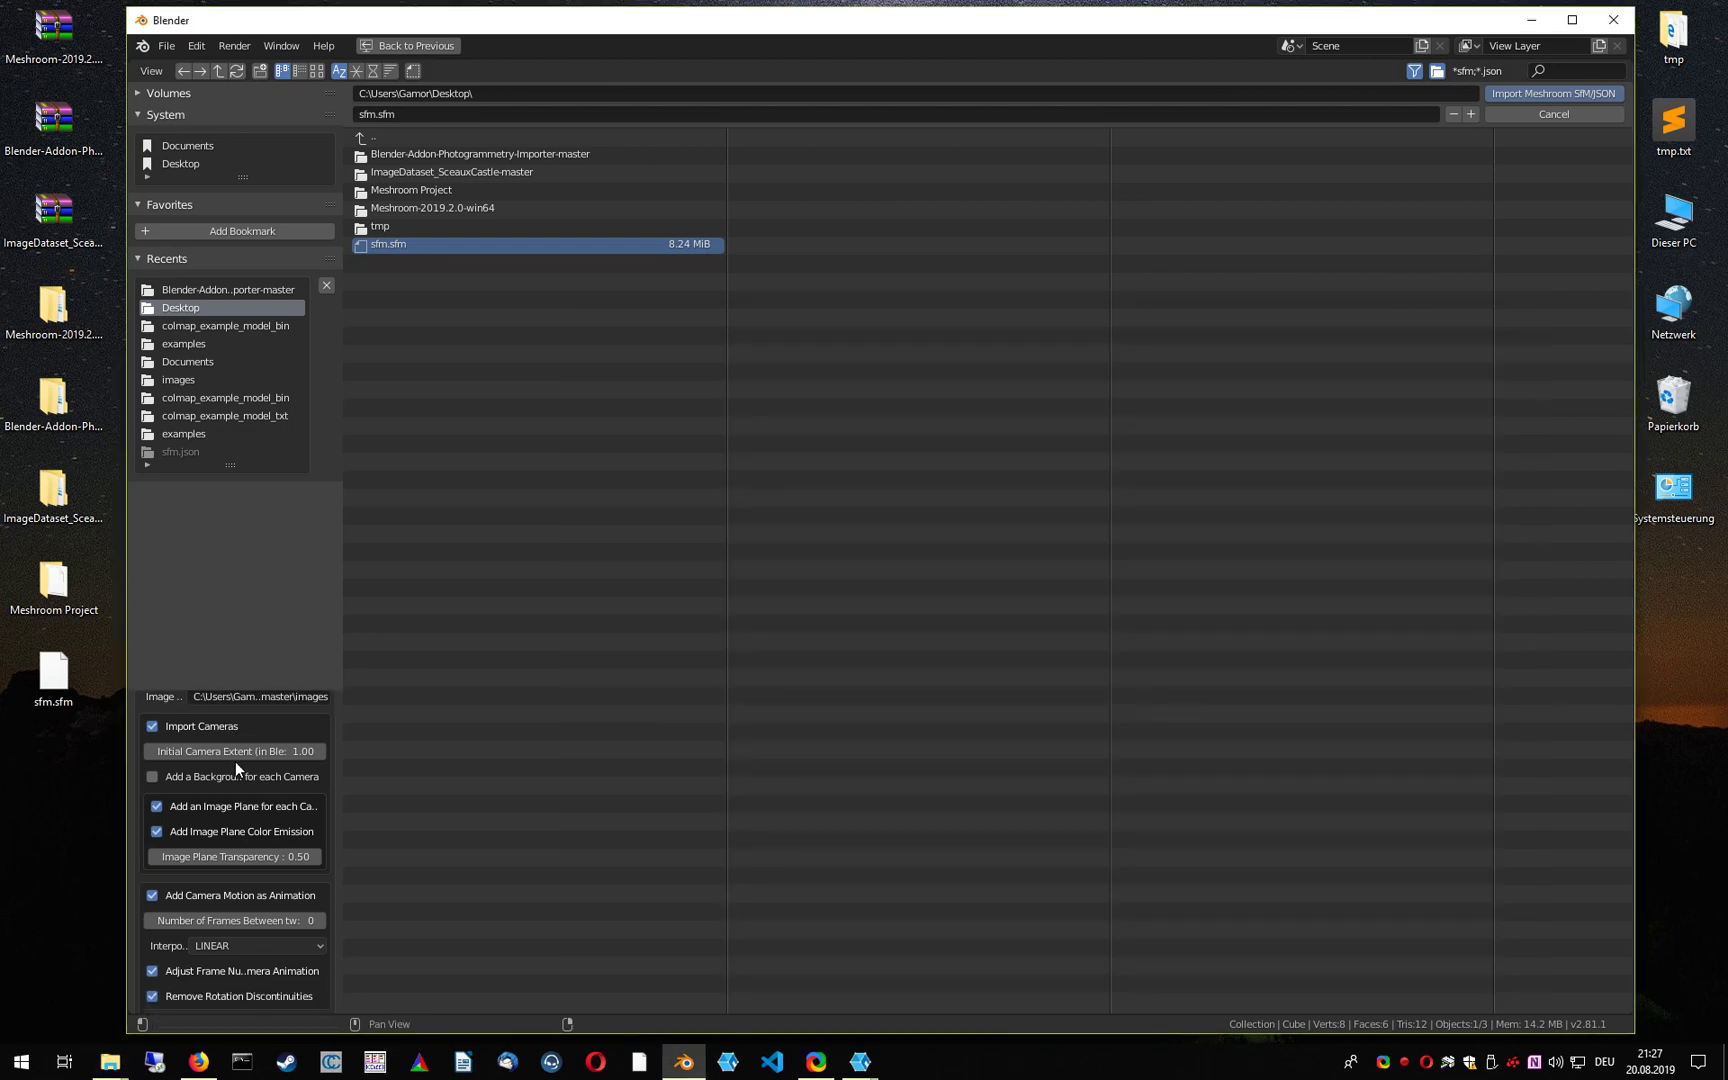
{"action": "scroll", "coordinate": [222, 798], "scroll_direction": "down", "scroll_amount": 1}
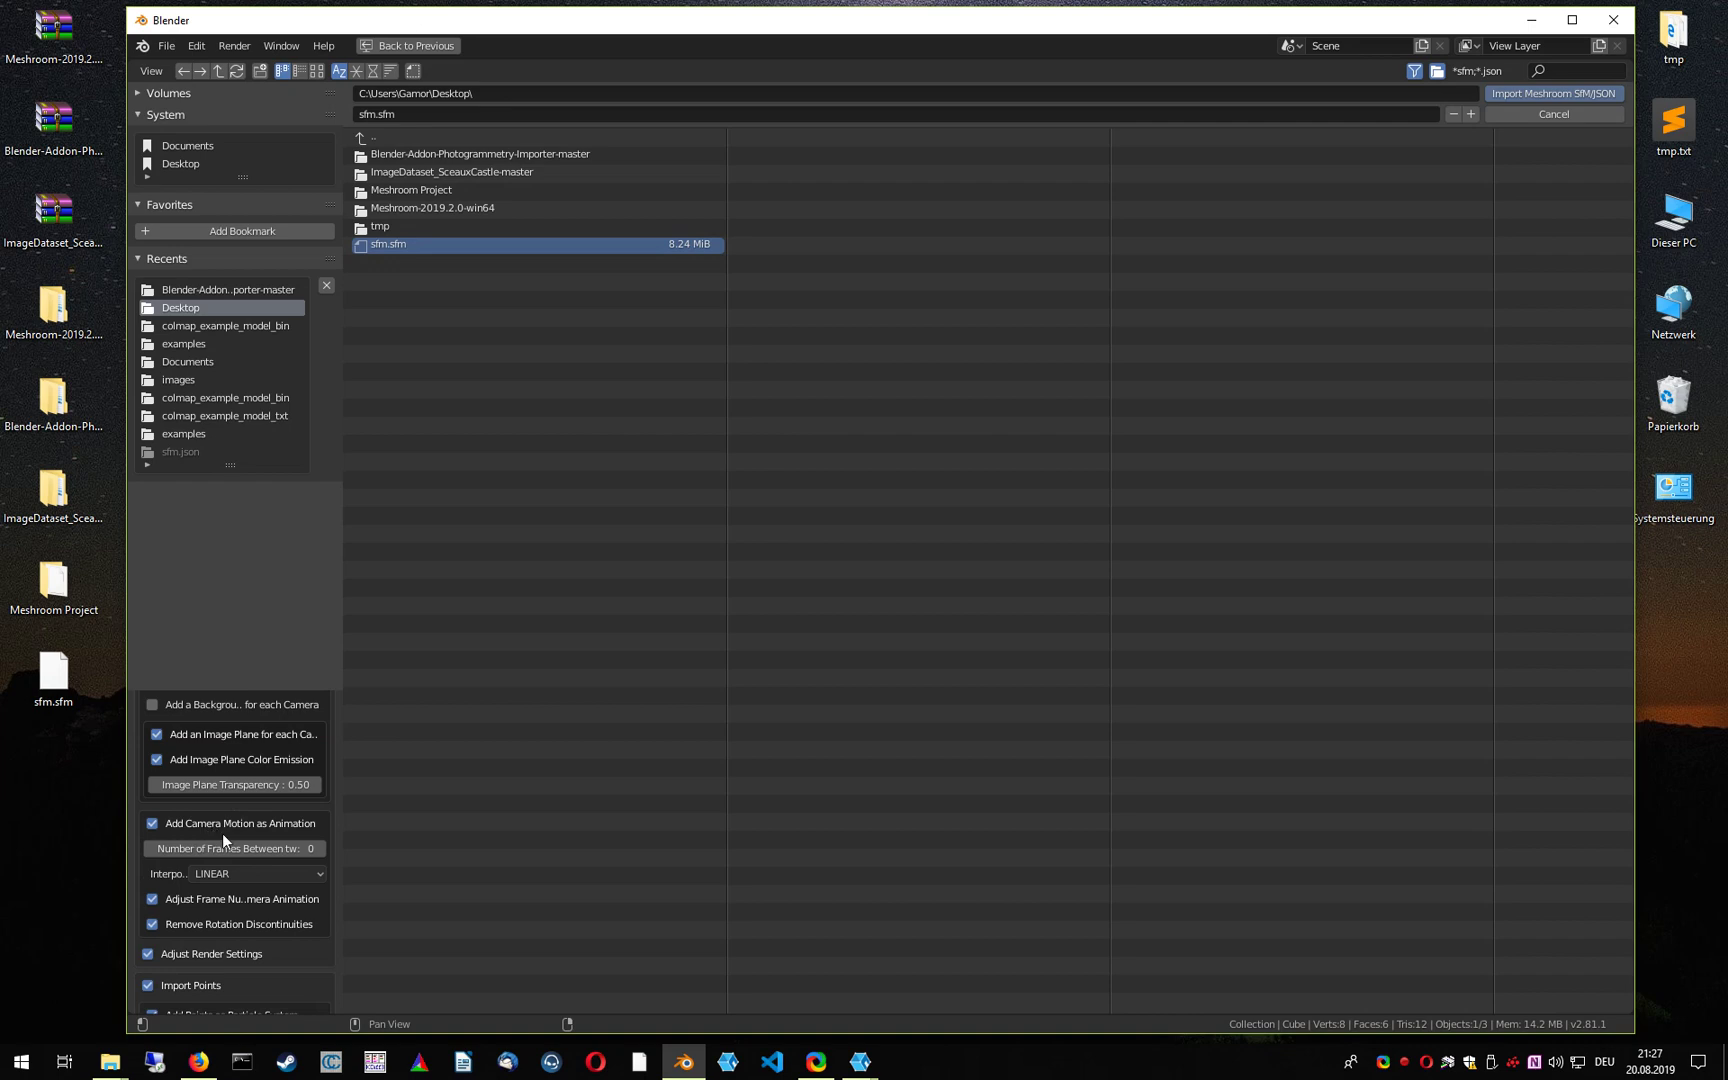
{"action": "left_click", "coordinate": [321, 848]}
{"action": "left_click", "coordinate": [321, 848]}
{"action": "left_click_drag", "start_coordinate": [321, 848], "coordinate": [175, 848]}
{"action": "left_click", "coordinate": [1566, 94]}
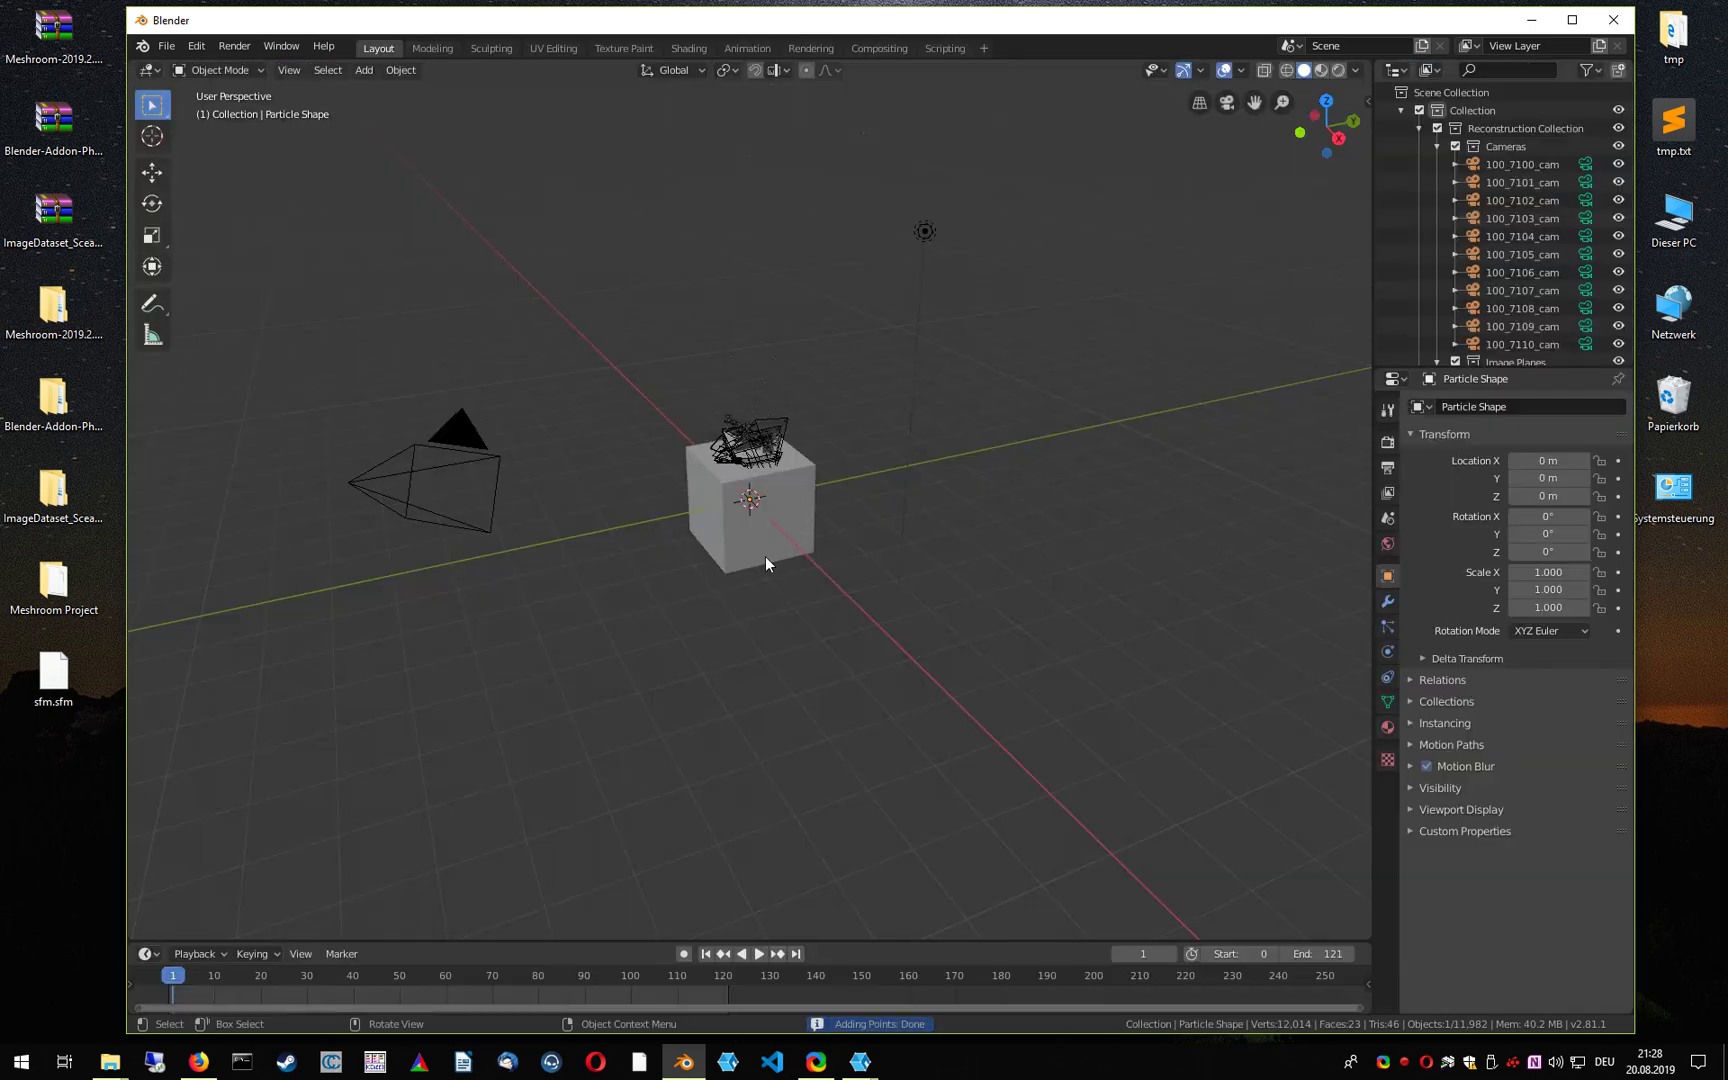
{"action": "middle_click_drag", "start_coordinate": [765, 563], "coordinate": [736, 598]}
{"action": "left_click", "coordinate": [764, 603]}
Delete the default cube and switch the viewport to Rendered shading
{"action": "key", "text": "Delete"}
{"action": "scroll", "coordinate": [1080, 395], "scroll_direction": "up", "scroll_amount": 2}
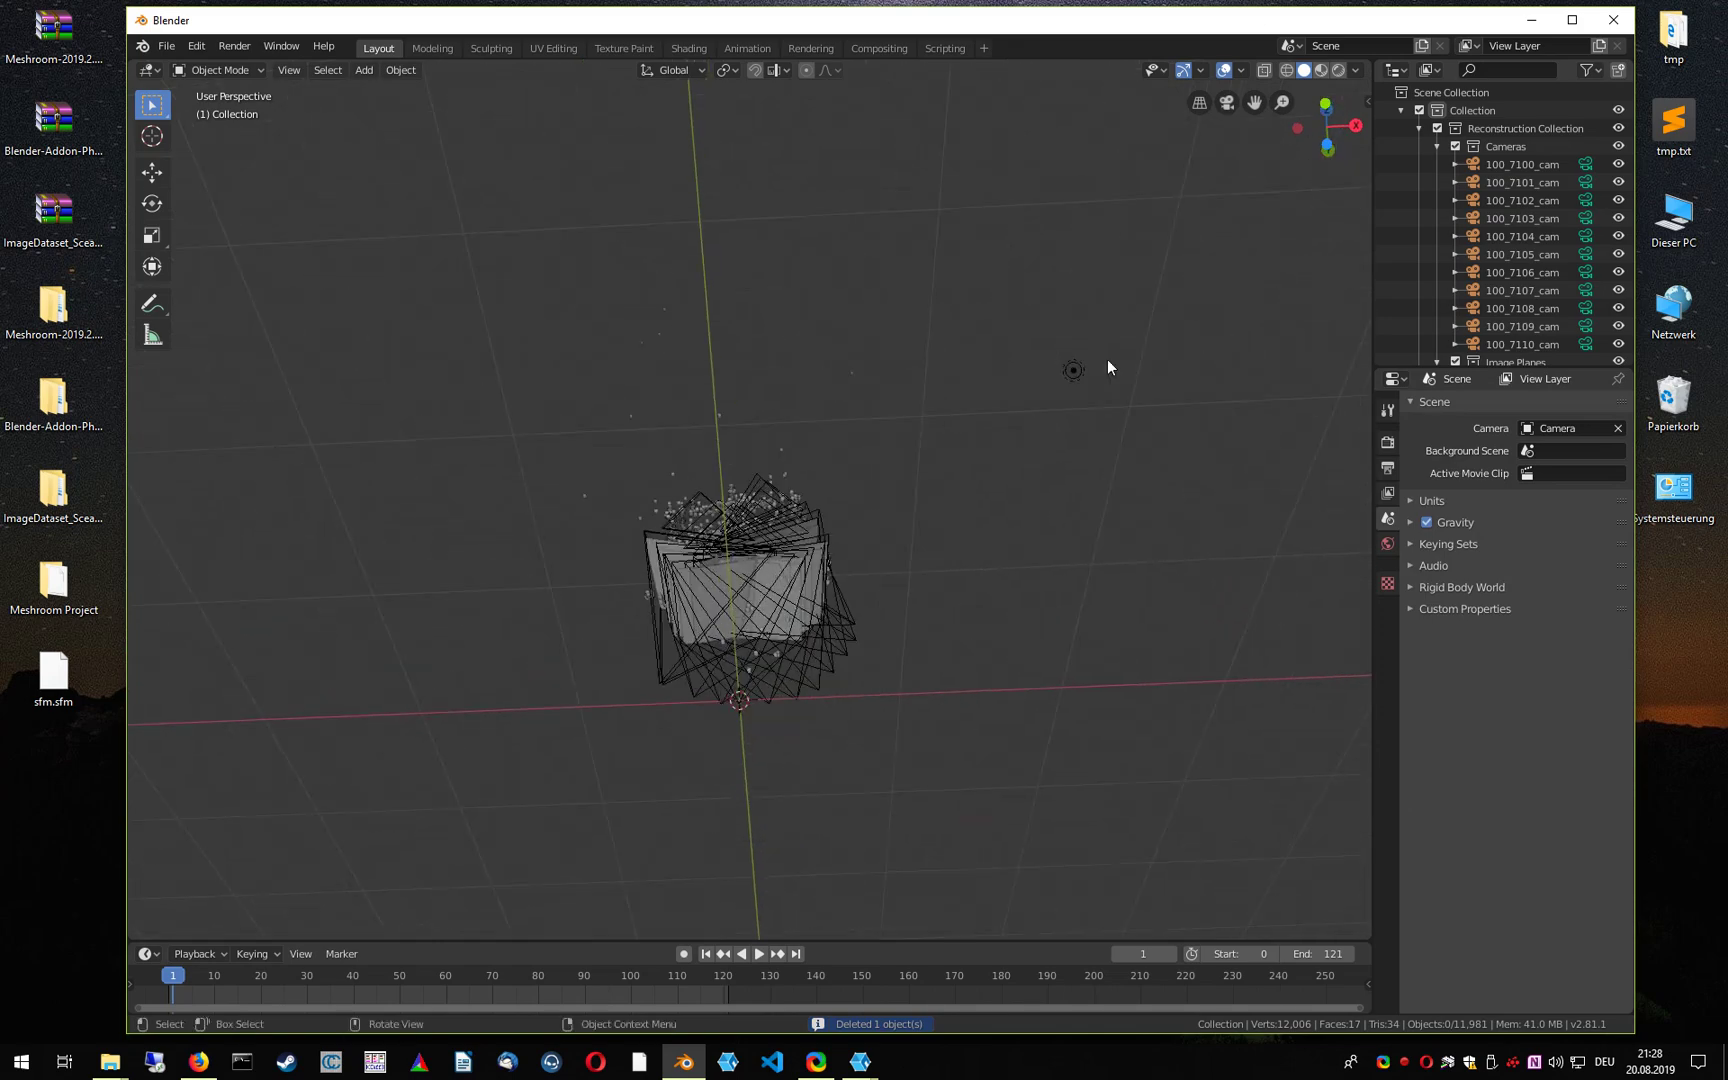
{"action": "left_click", "coordinate": [1337, 70]}
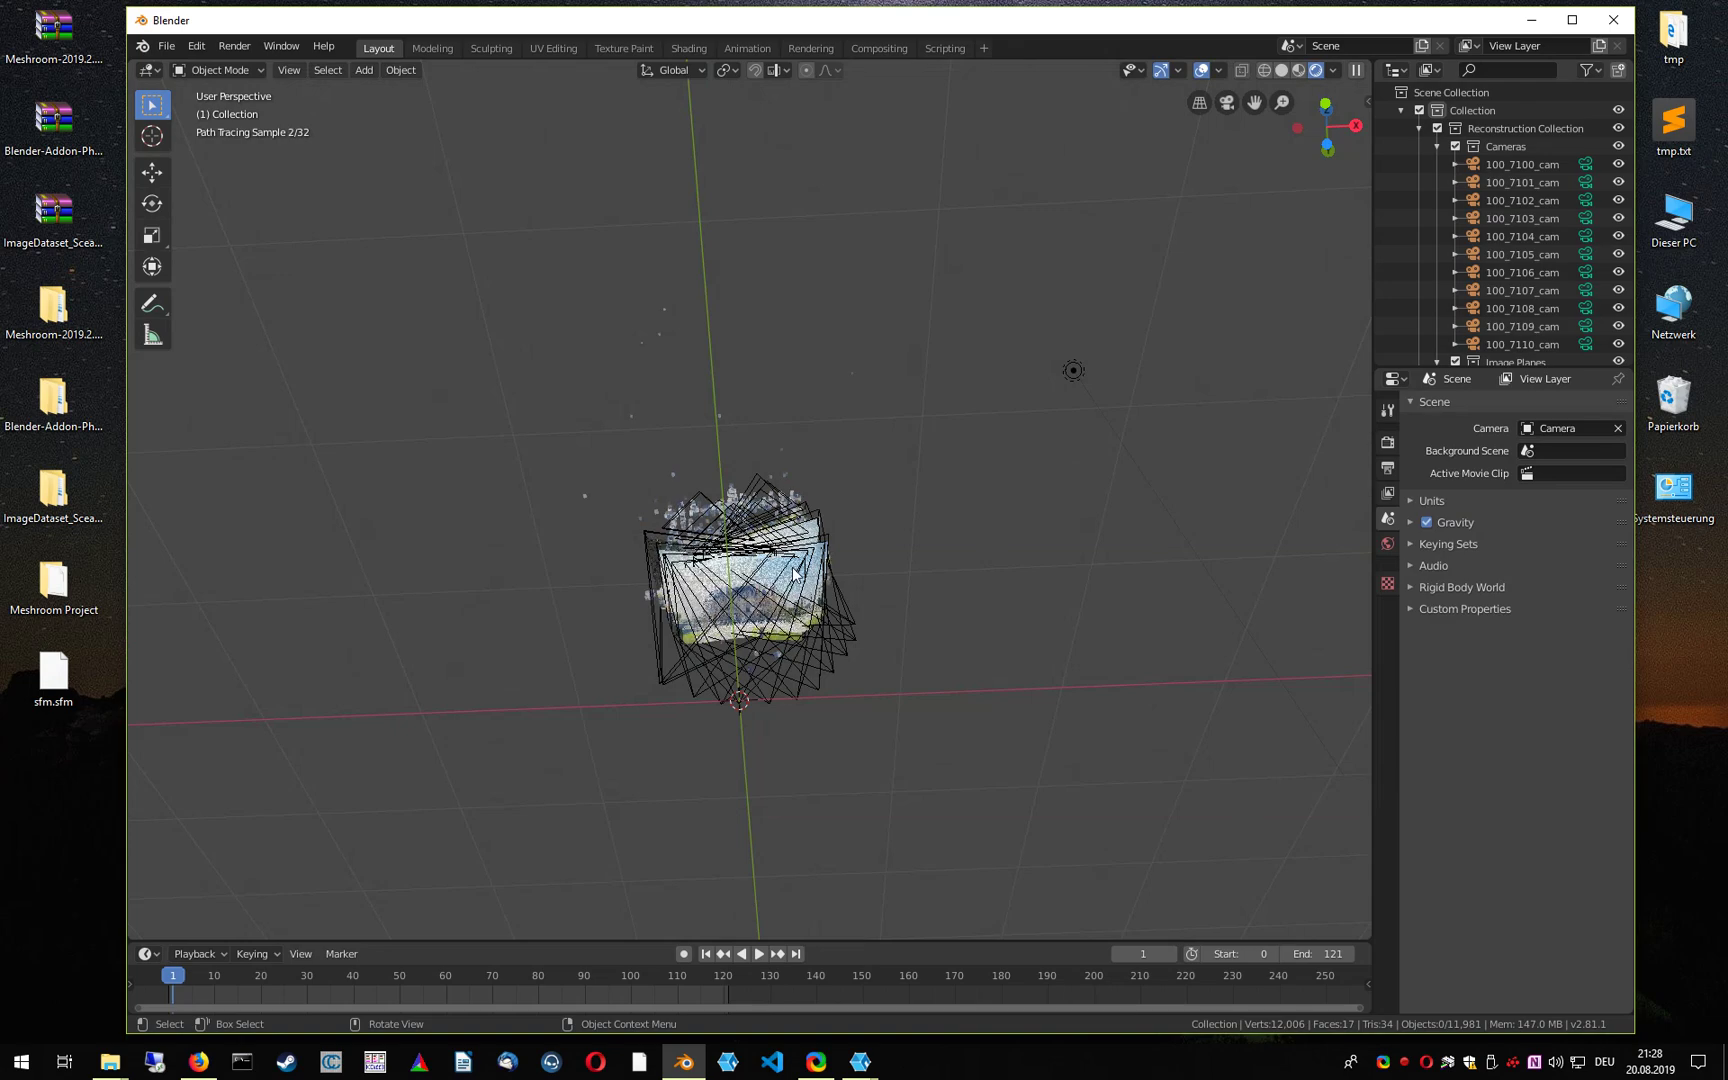
{"action": "middle_click_drag", "start_coordinate": [781, 574], "coordinate": [917, 572]}
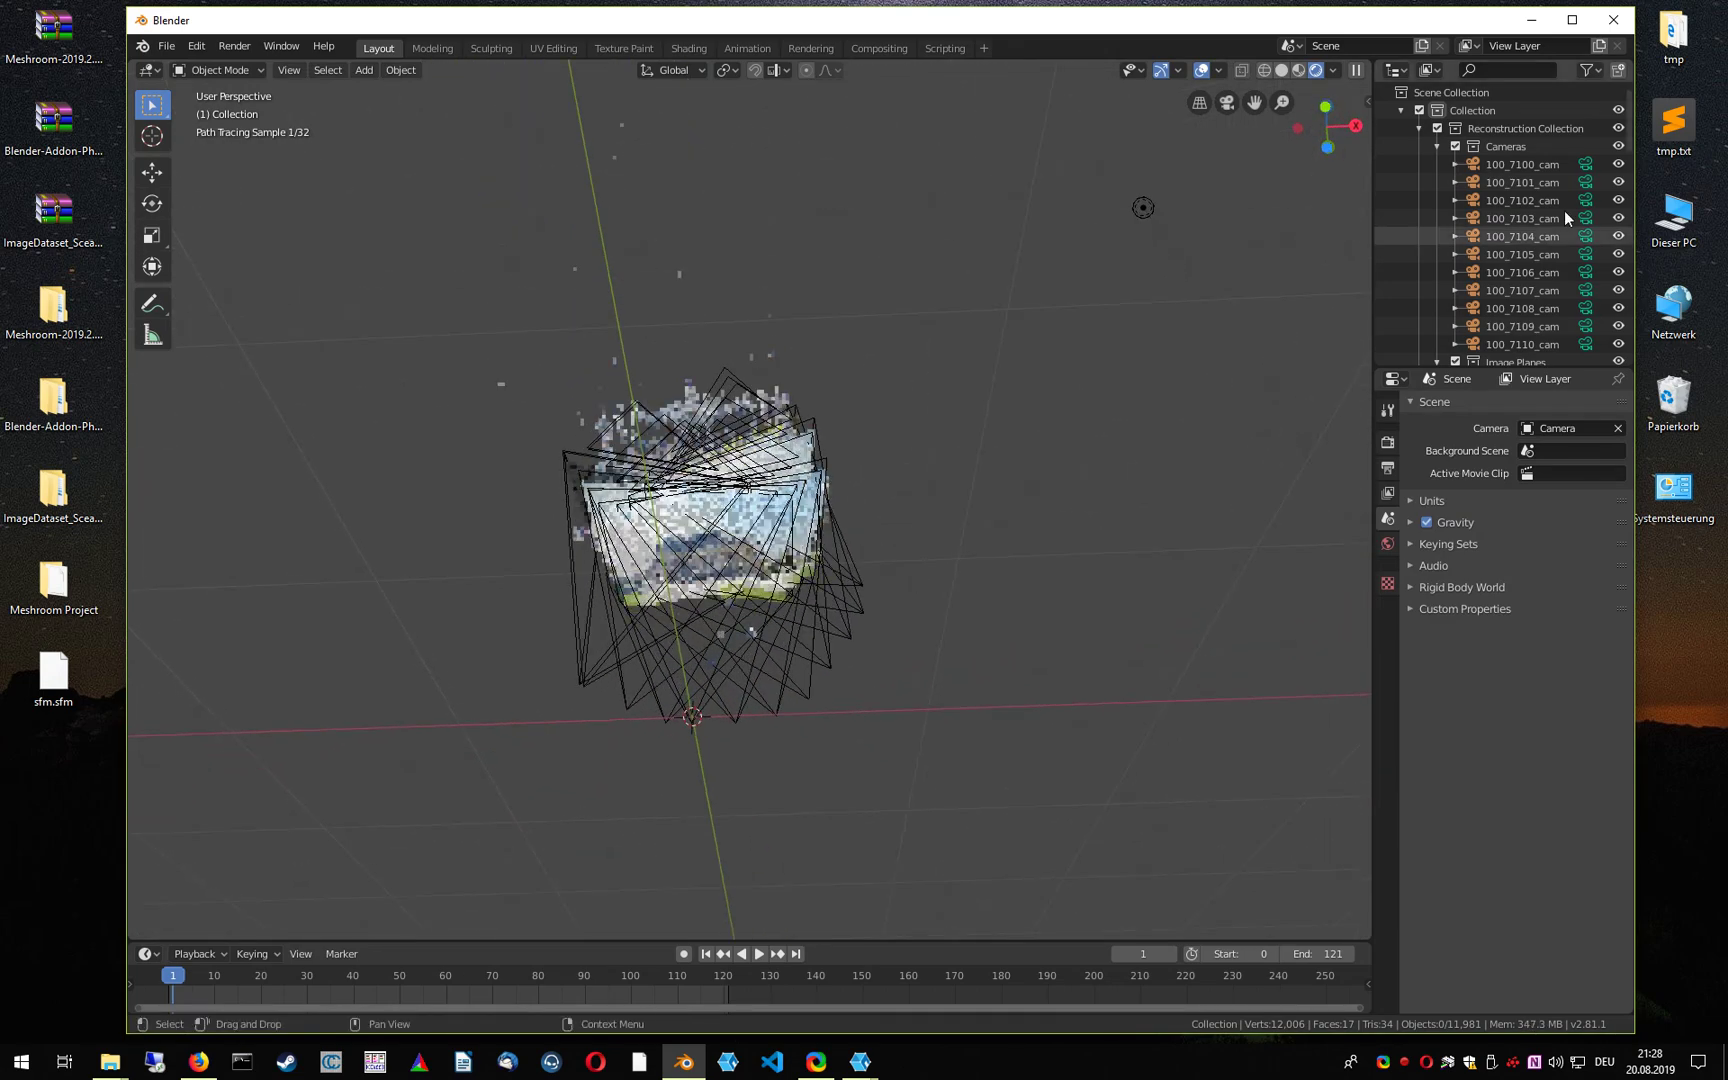
Select all objects in the Camera Image Plane Pair collection and use individual-origins pivot
{"action": "left_click", "coordinate": [1436, 146]}
{"action": "left_click", "coordinate": [1437, 163]}
{"action": "left_click", "coordinate": [1438, 182]}
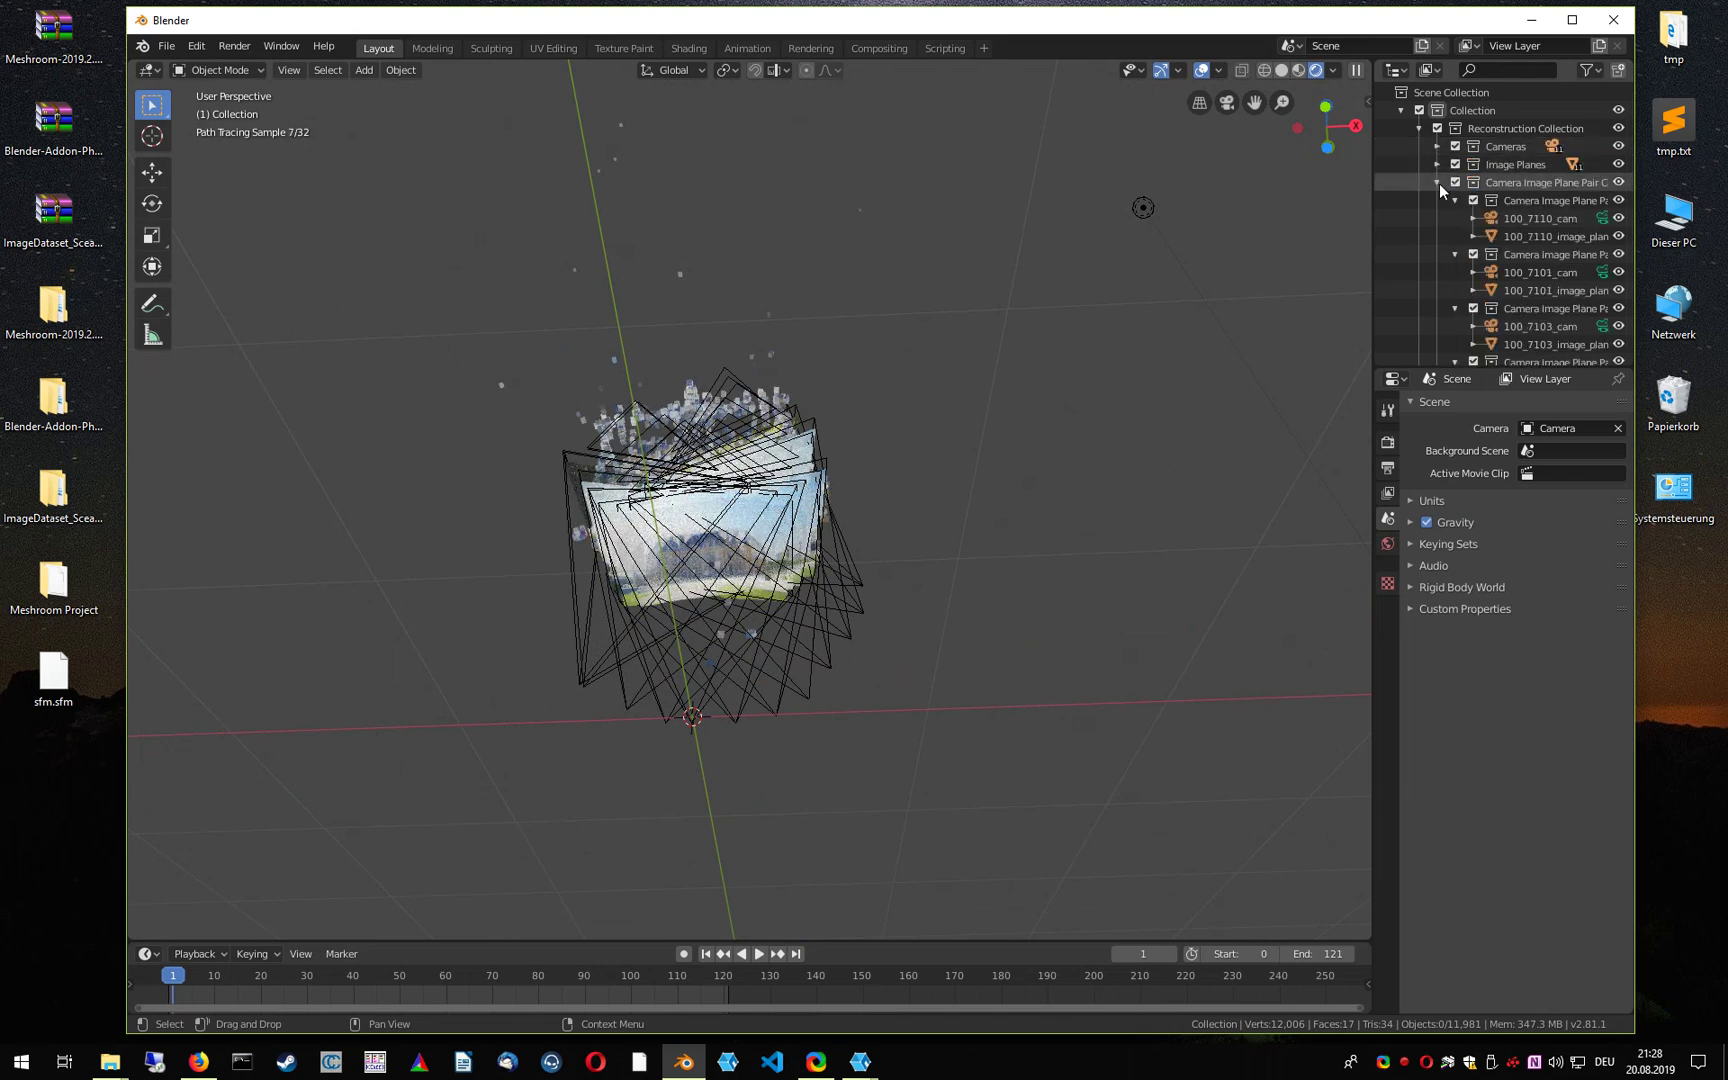
{"action": "left_click", "coordinate": [1503, 180]}
{"action": "right_click", "coordinate": [1503, 180]}
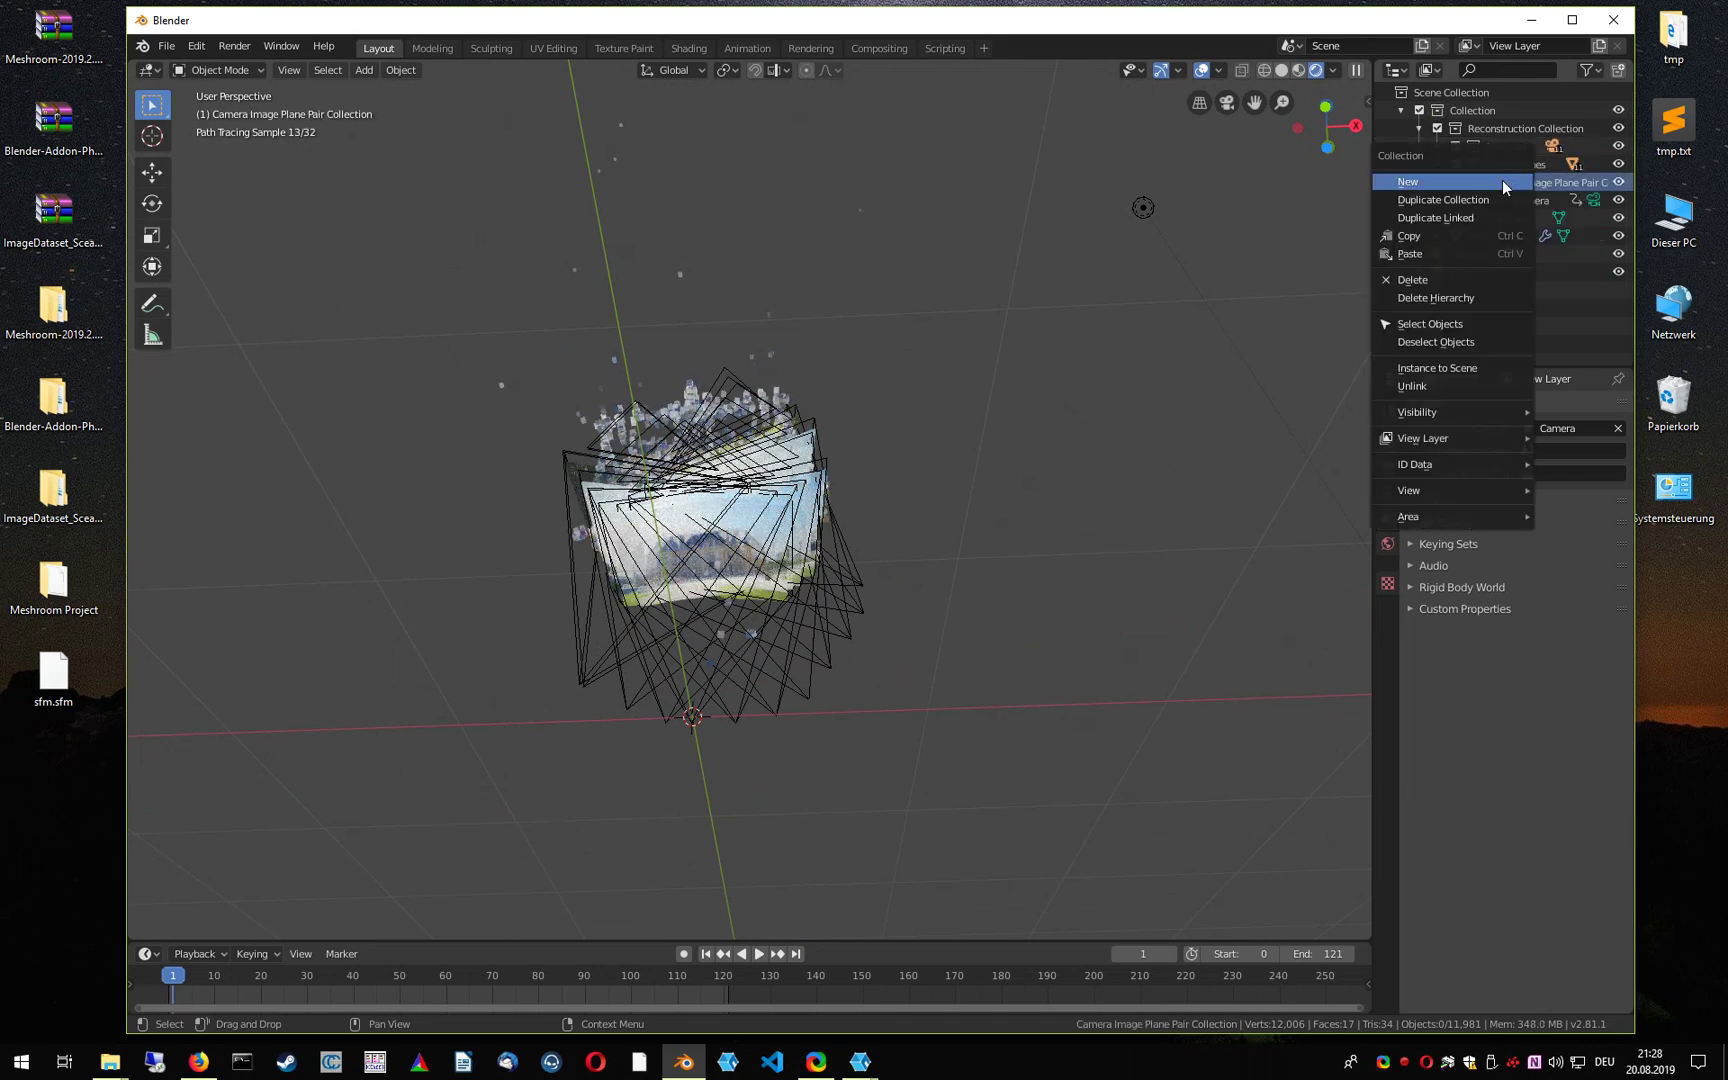
{"action": "left_click", "coordinate": [1419, 323]}
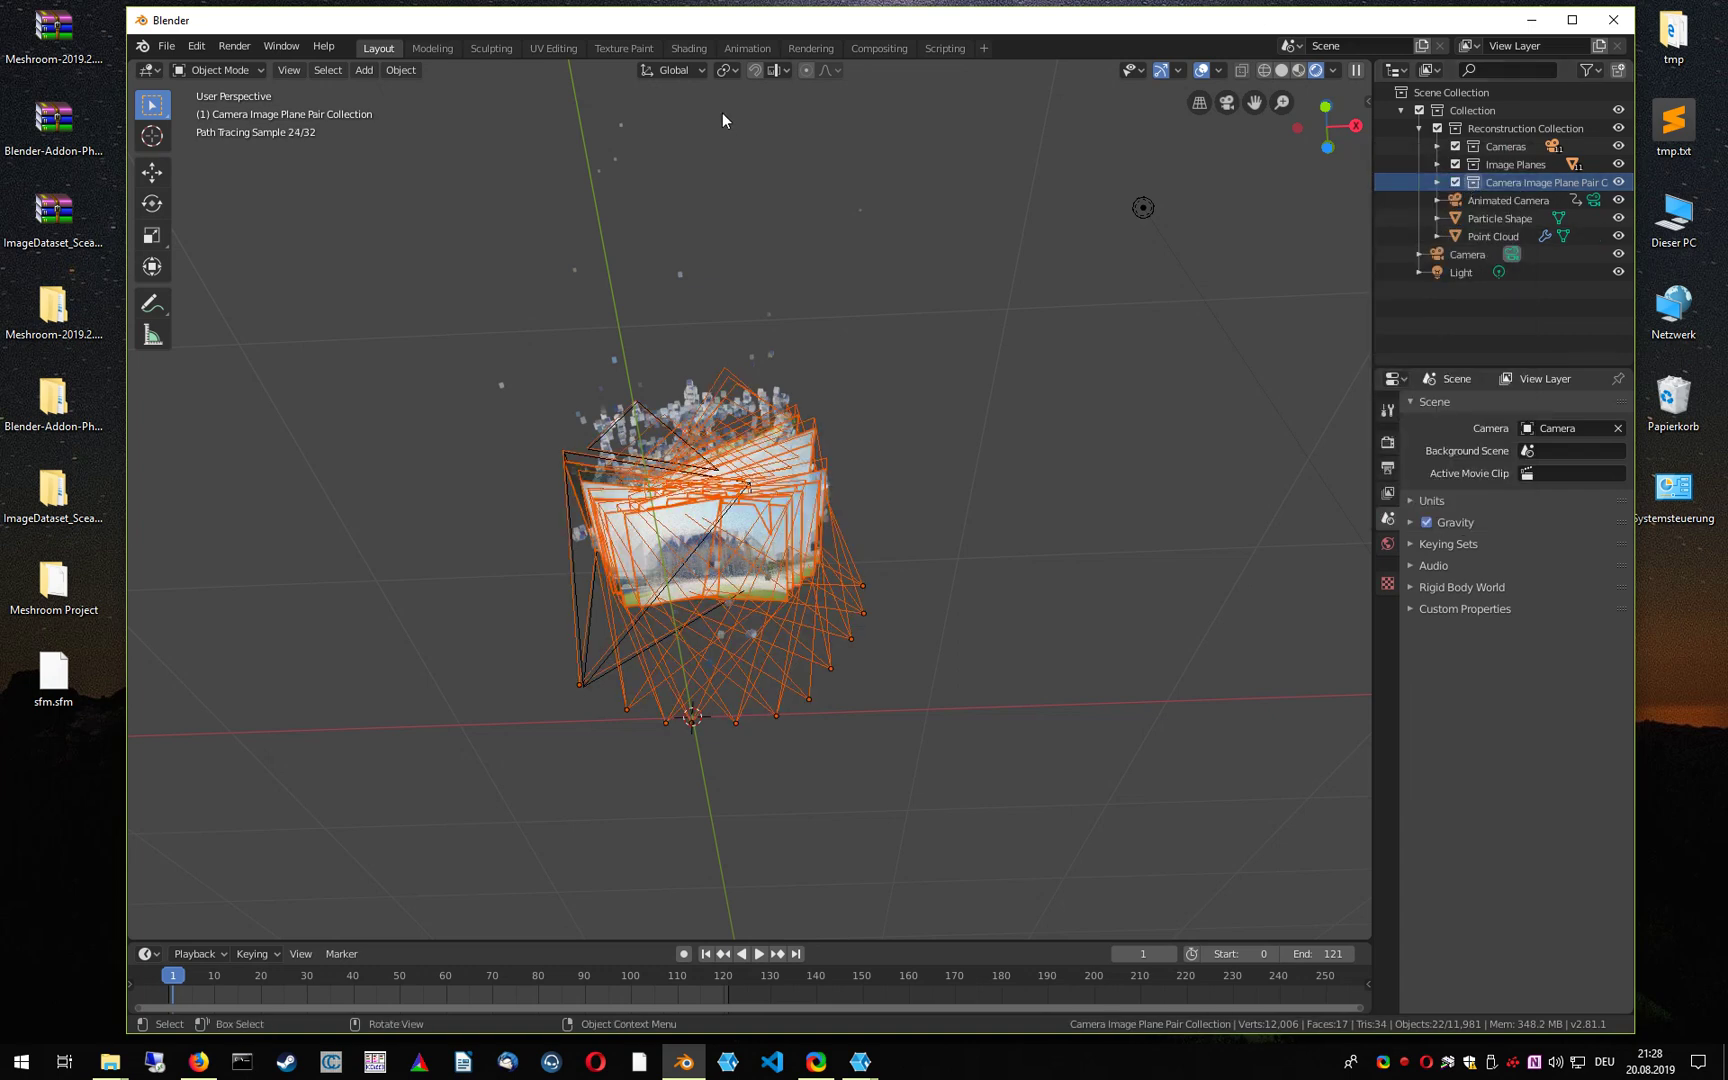
{"action": "left_click", "coordinate": [733, 69]}
Scale the selected camera and image-plane pairs down to about 0.1609
{"action": "key", "text": "s"}
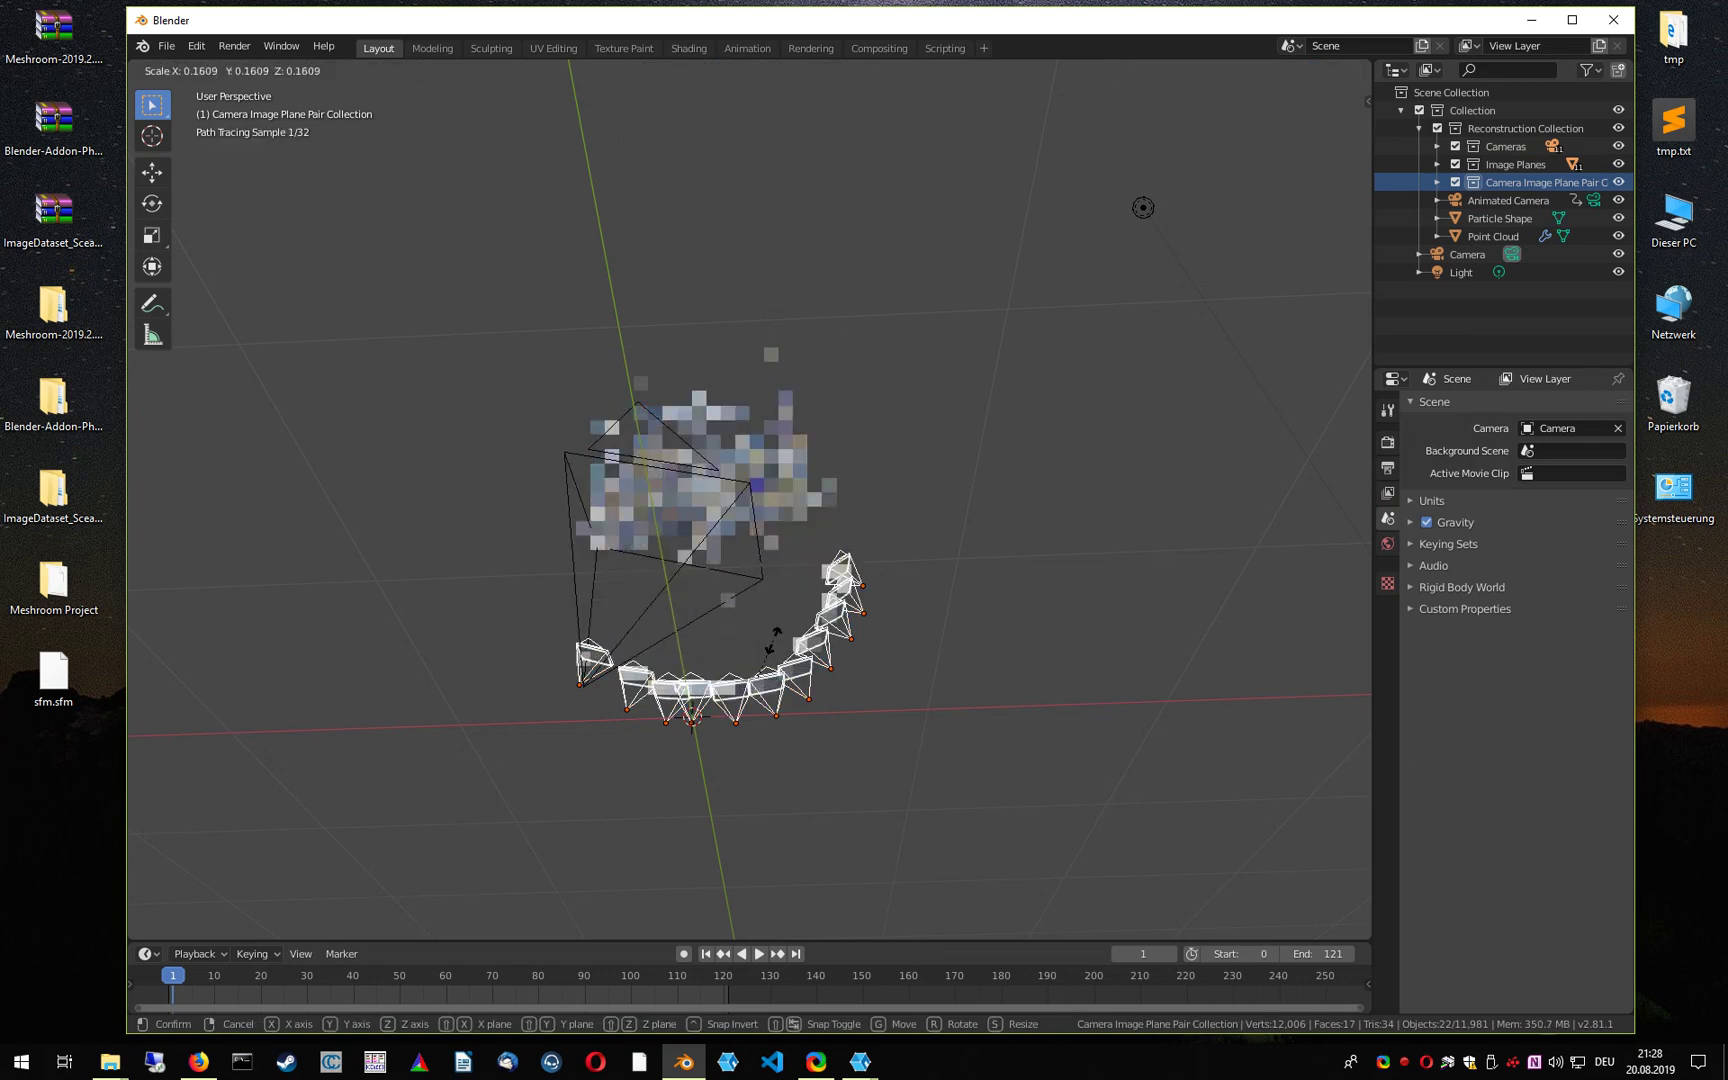
{"action": "left_click", "coordinate": [716, 649]}
{"action": "middle_click_drag", "start_coordinate": [716, 649], "coordinate": [697, 620]}
{"action": "scroll", "coordinate": [697, 620], "scroll_direction": "up", "scroll_amount": 4}
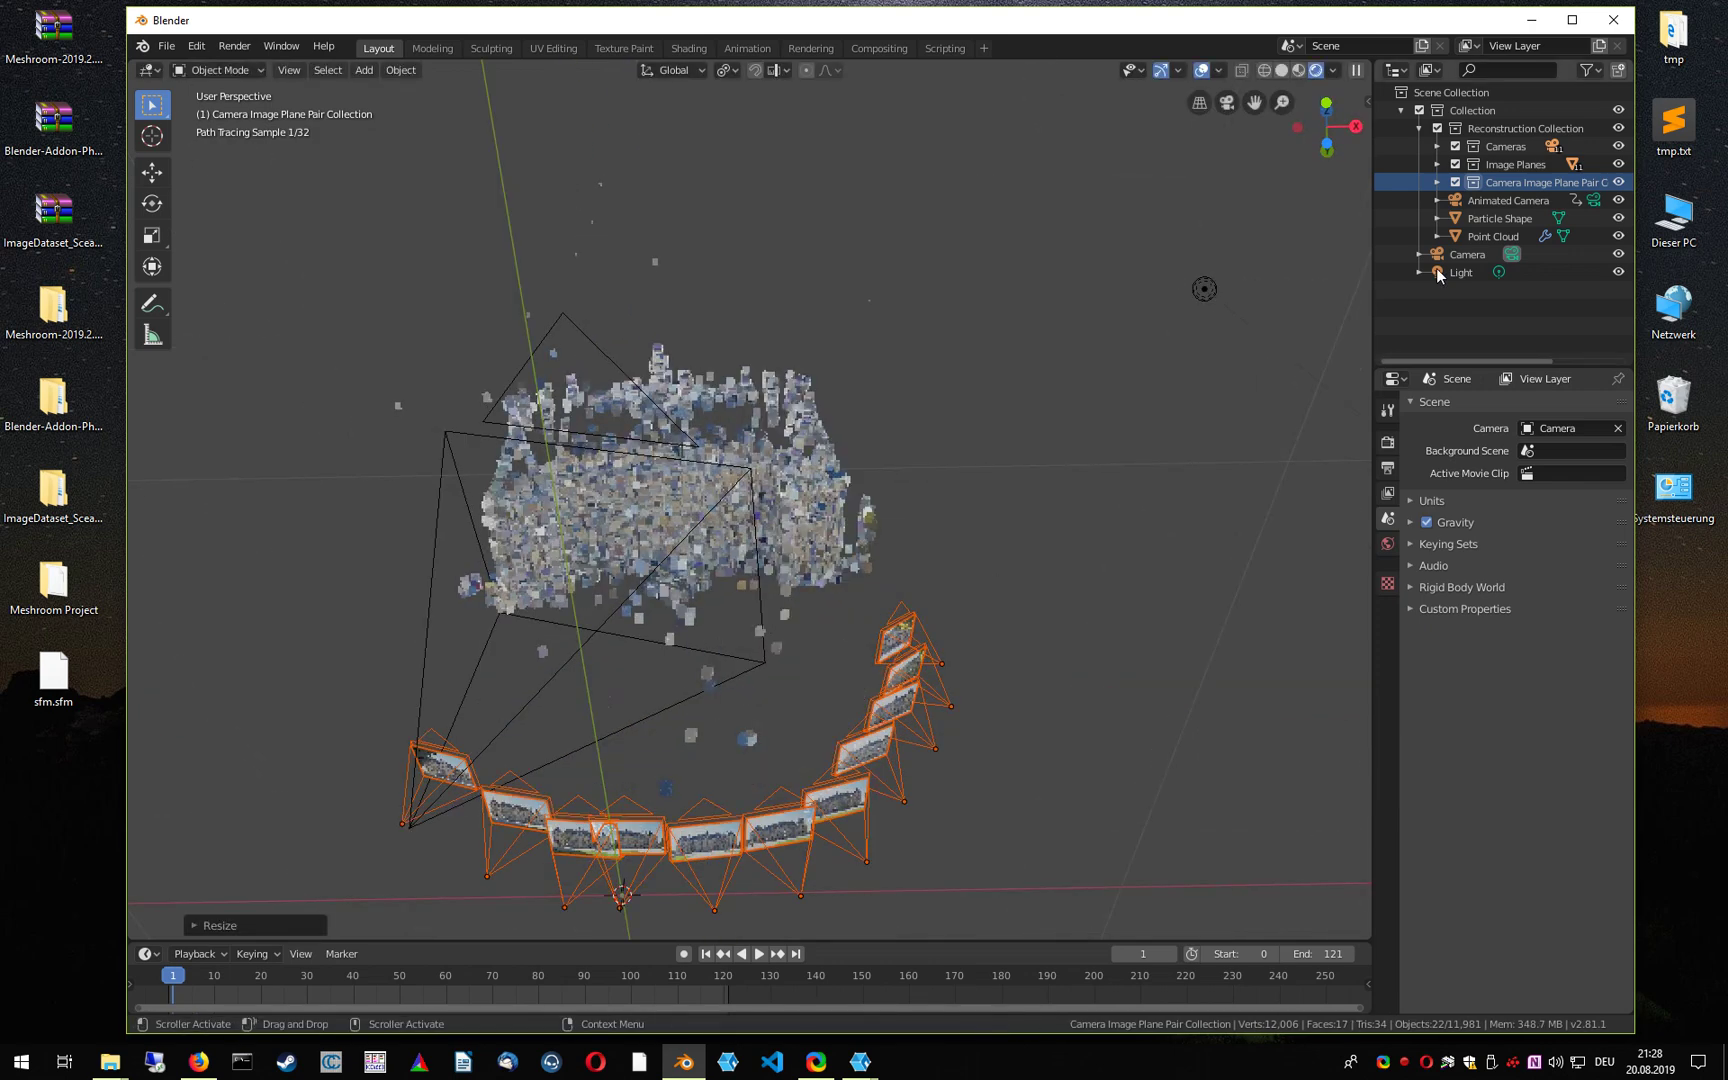
Scale the Particle Shape object to 0.14 so the castle points render finer
{"action": "left_click", "coordinate": [1496, 219]}
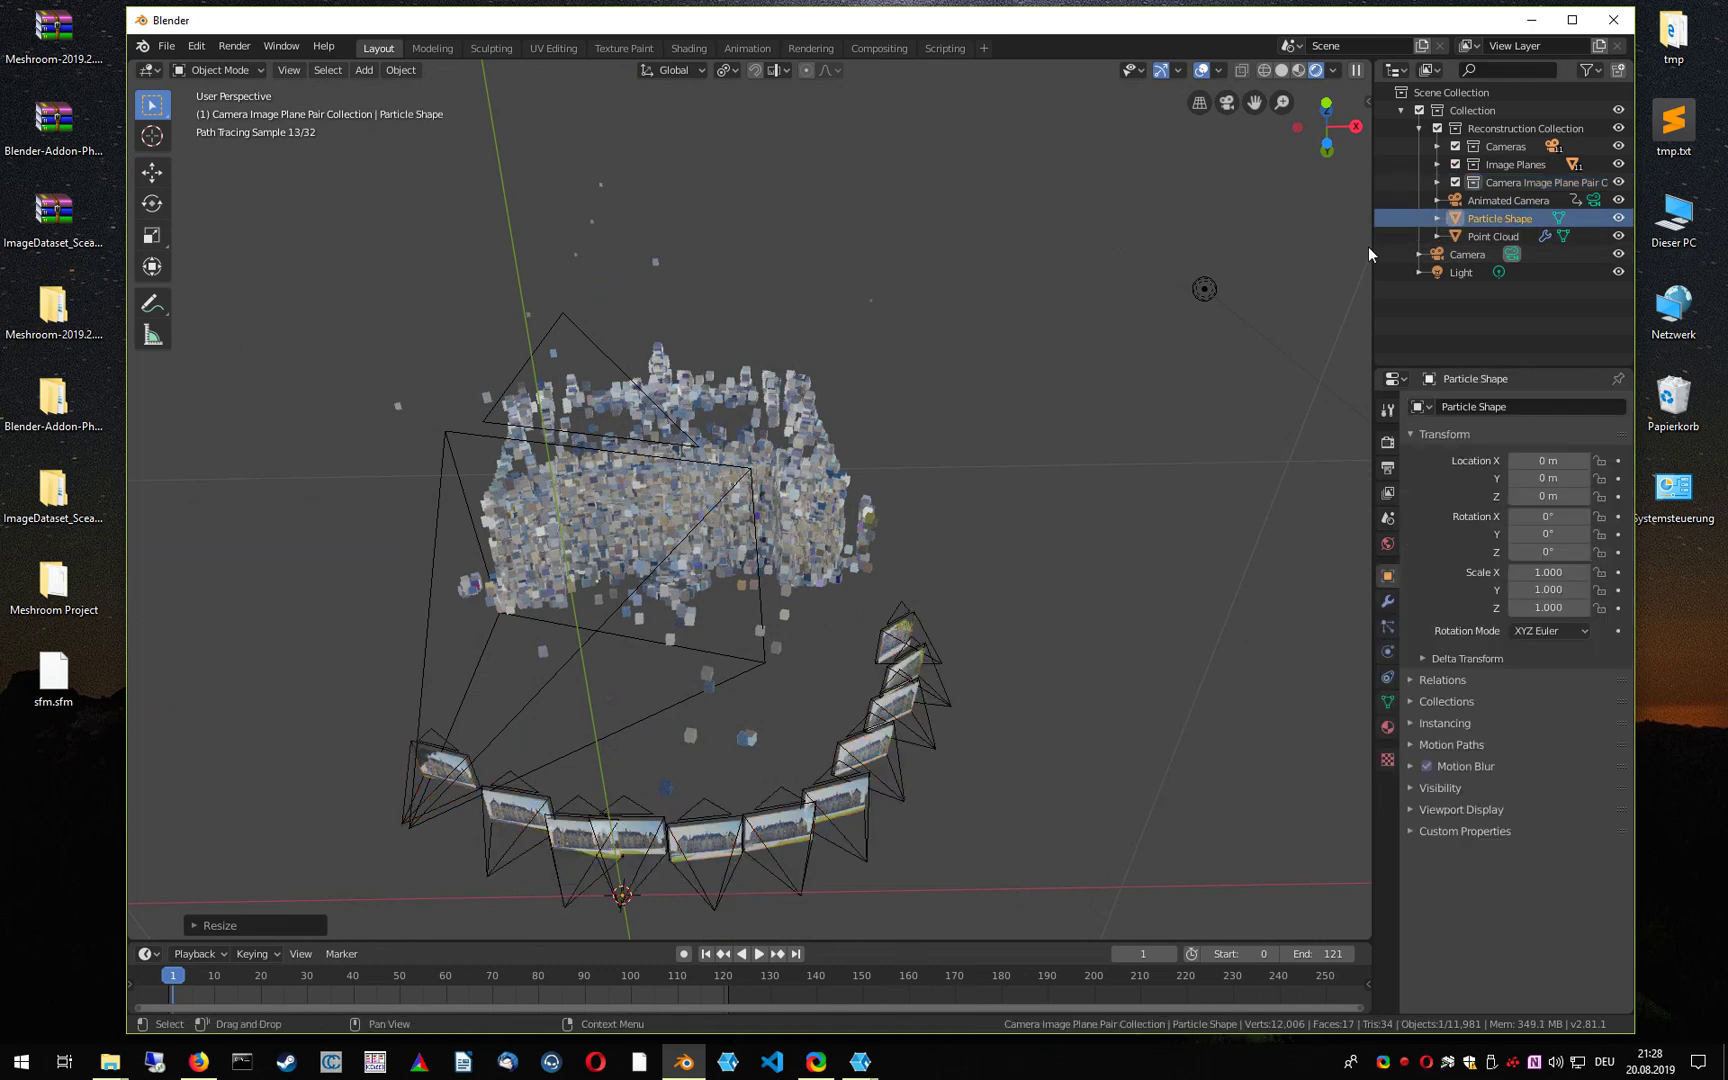
{"action": "key", "text": "s"}
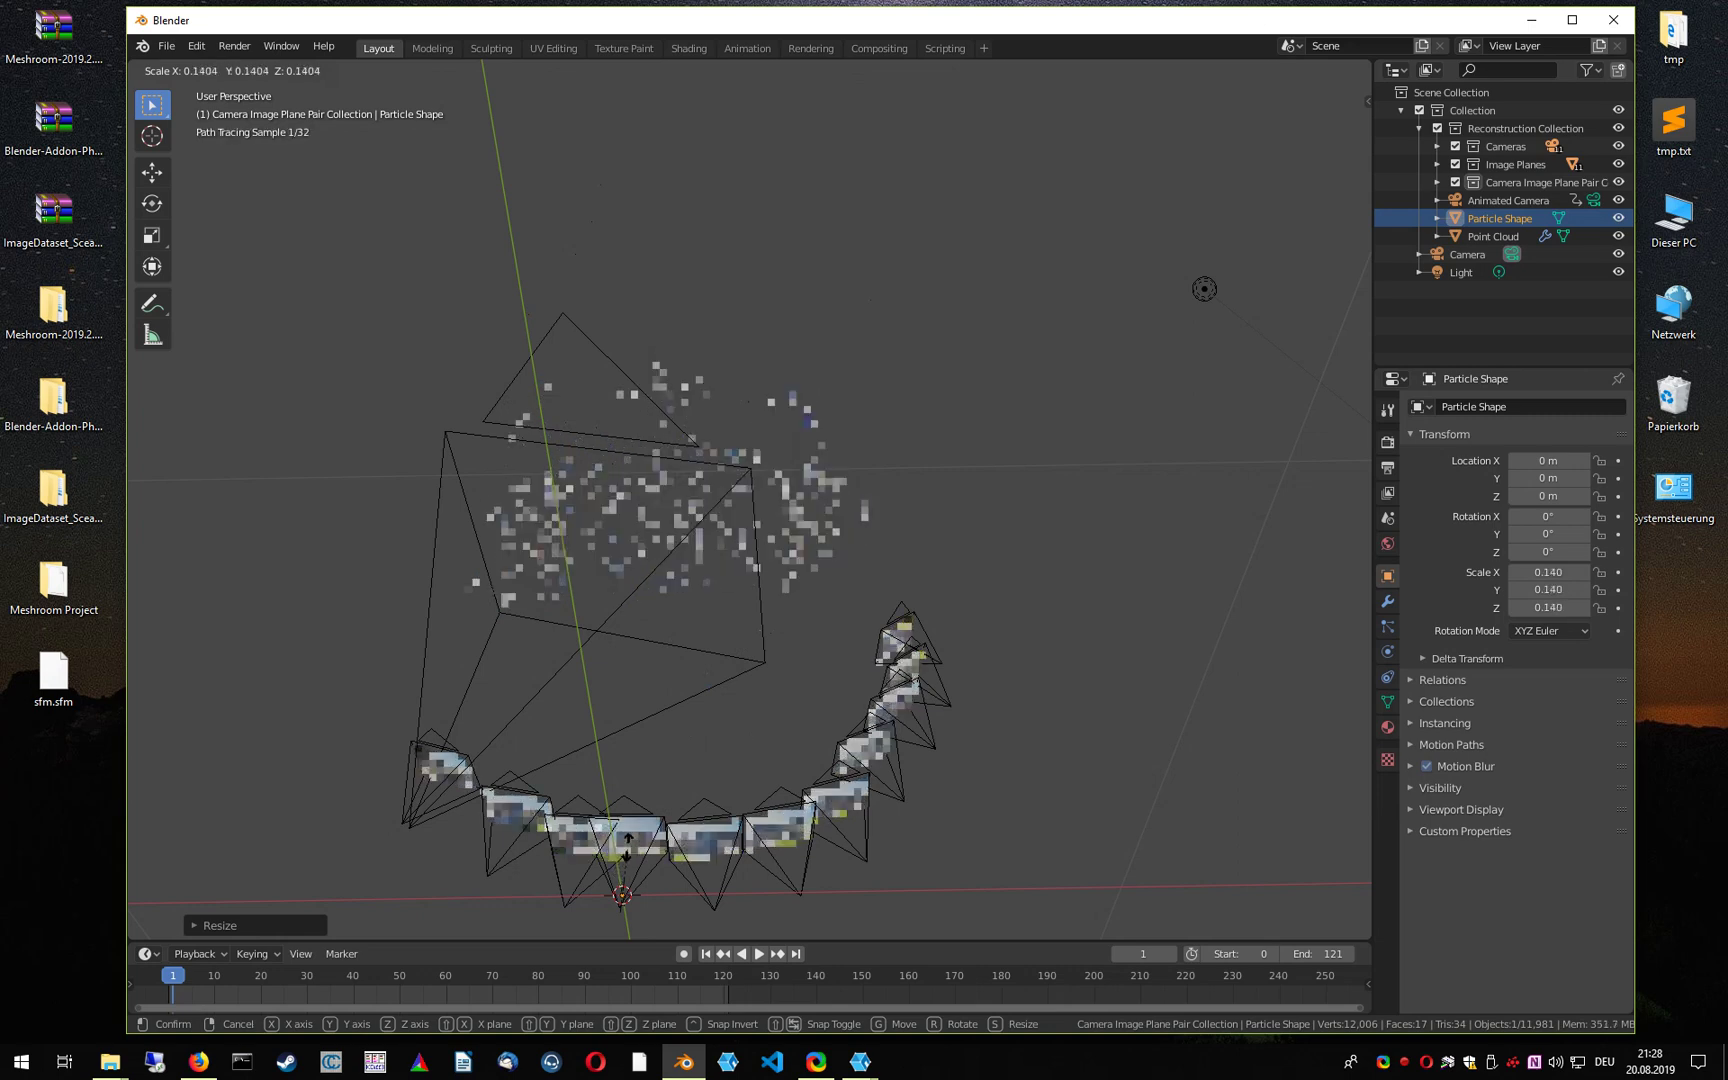
{"action": "left_click", "coordinate": [628, 843]}
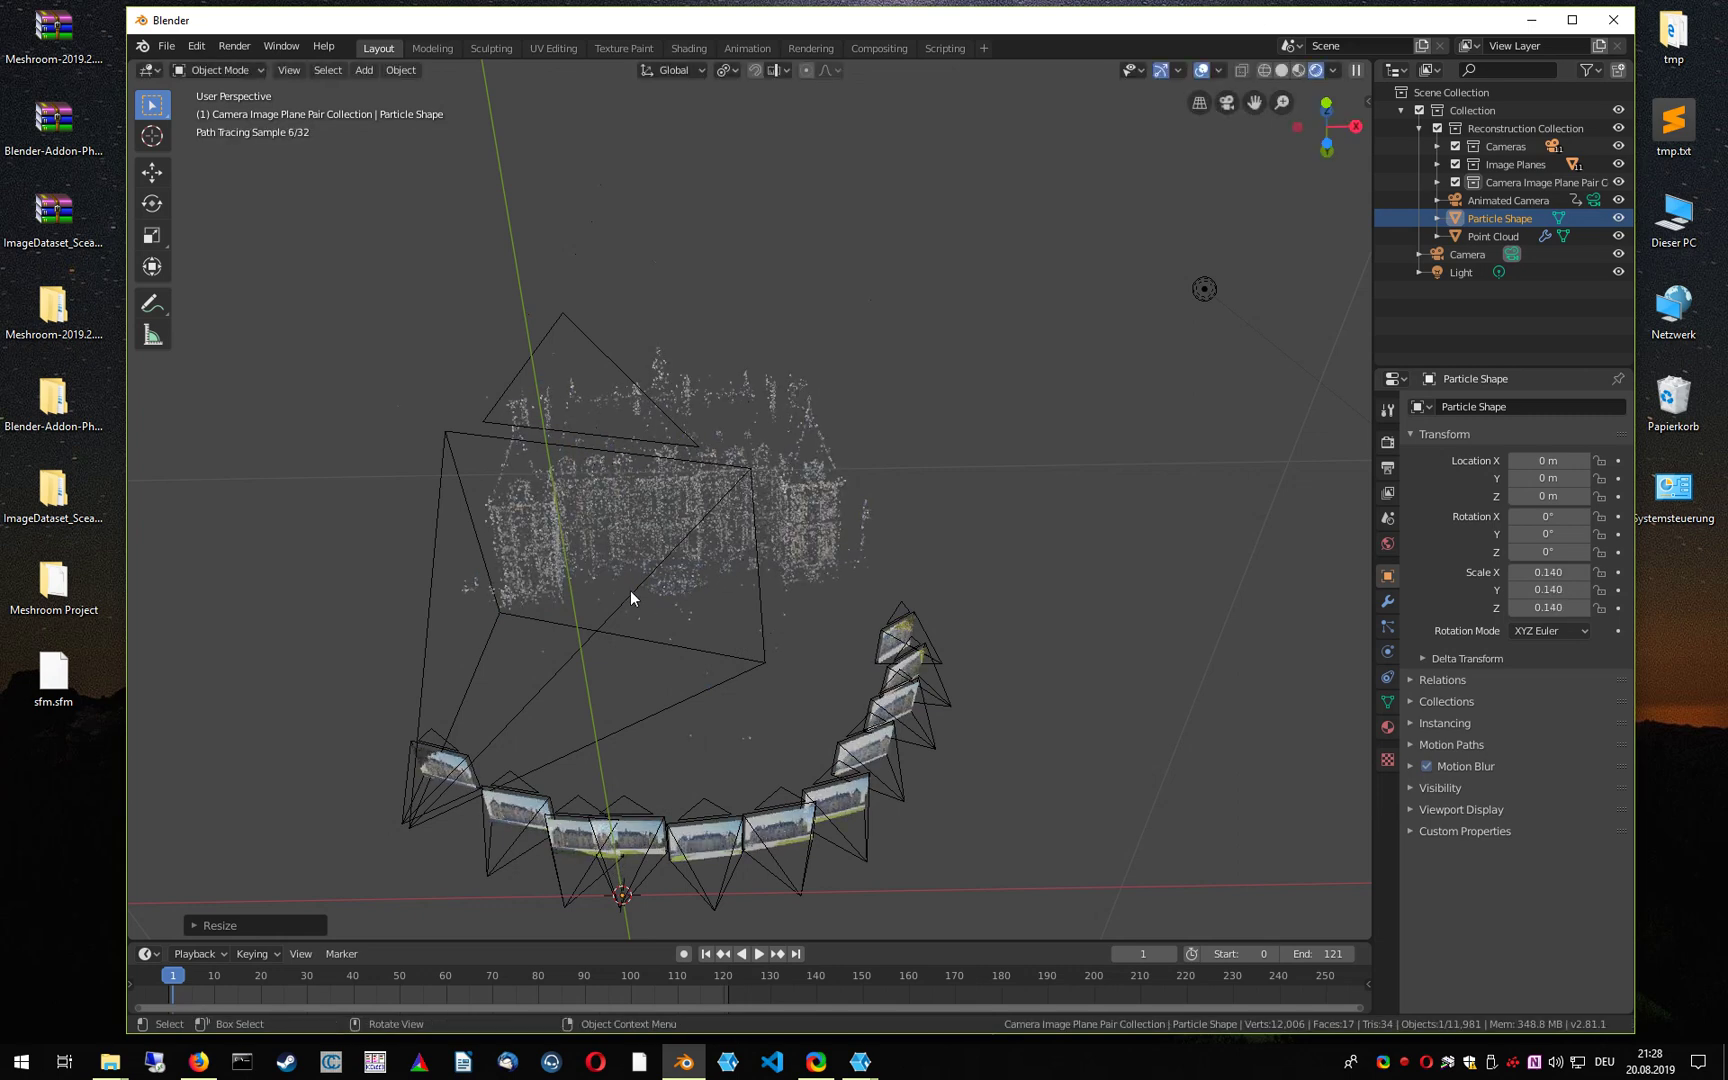
{"action": "left_click", "coordinate": [1498, 198]}
{"action": "middle_click_drag", "start_coordinate": [653, 603], "coordinate": [859, 545]}
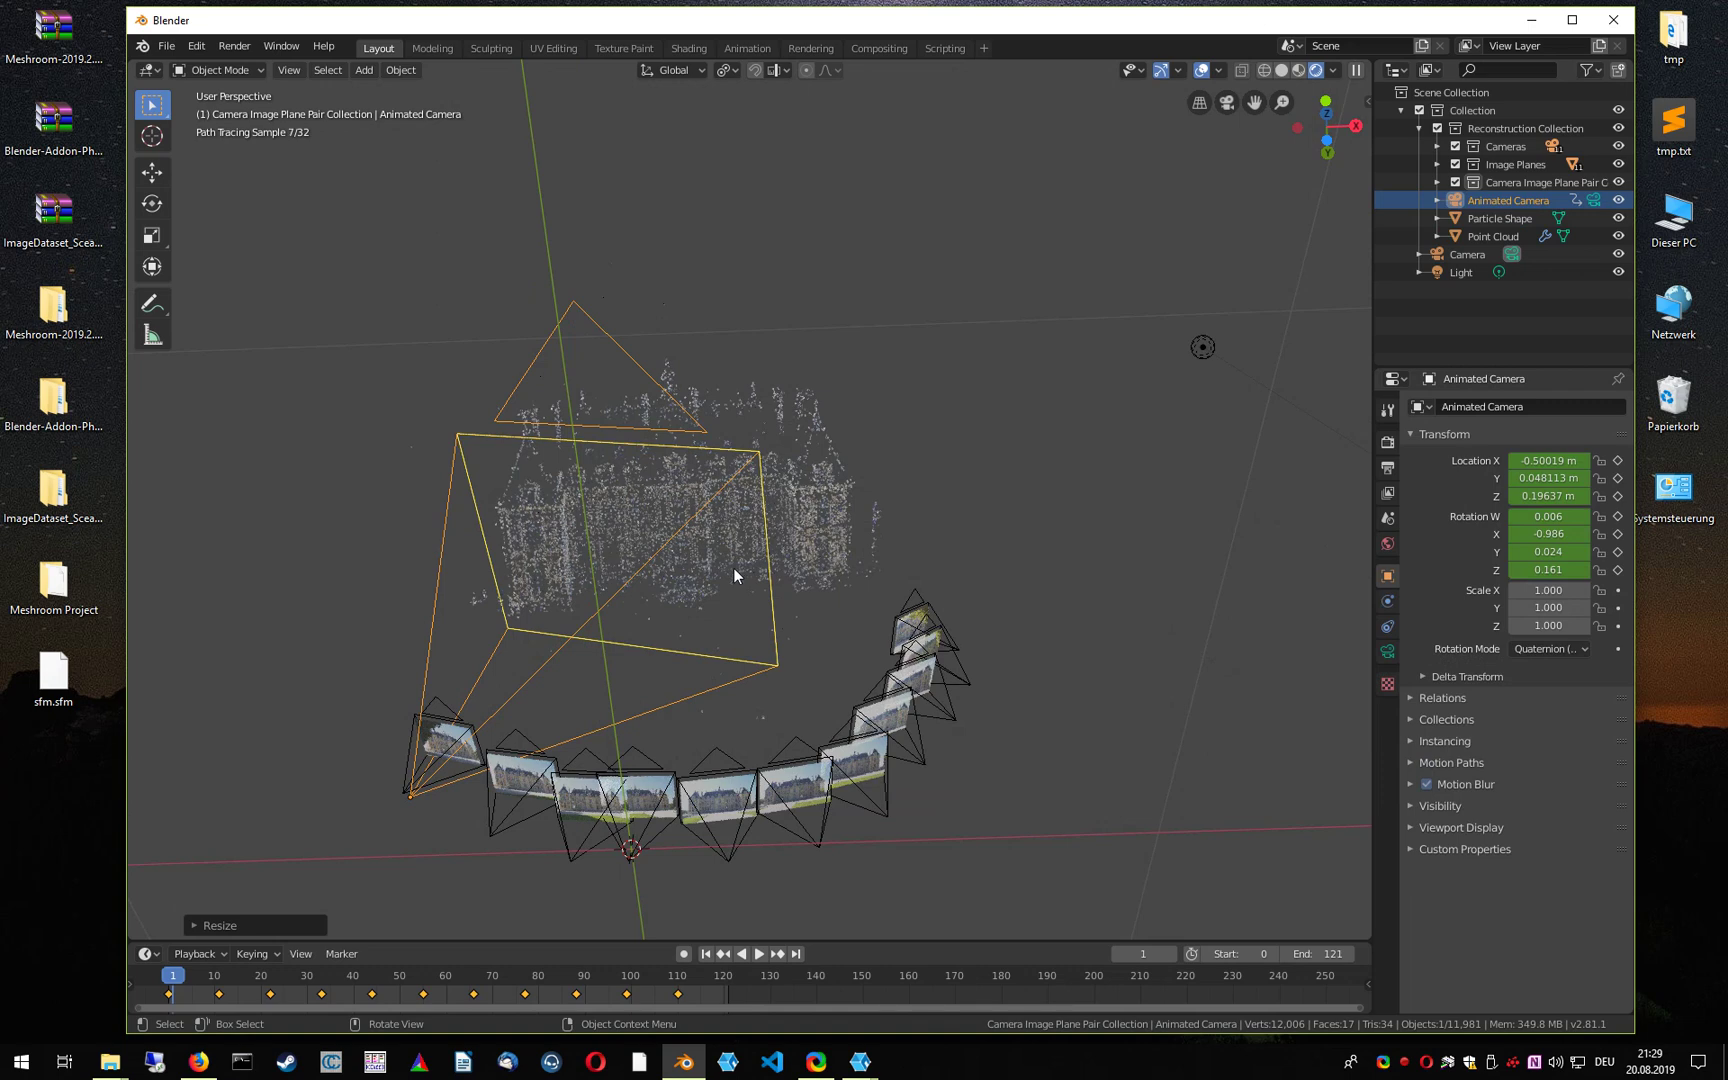
Scale the Animated Camera to 0.193, play the animation, and enlarge the timeline
{"action": "key", "text": "s"}
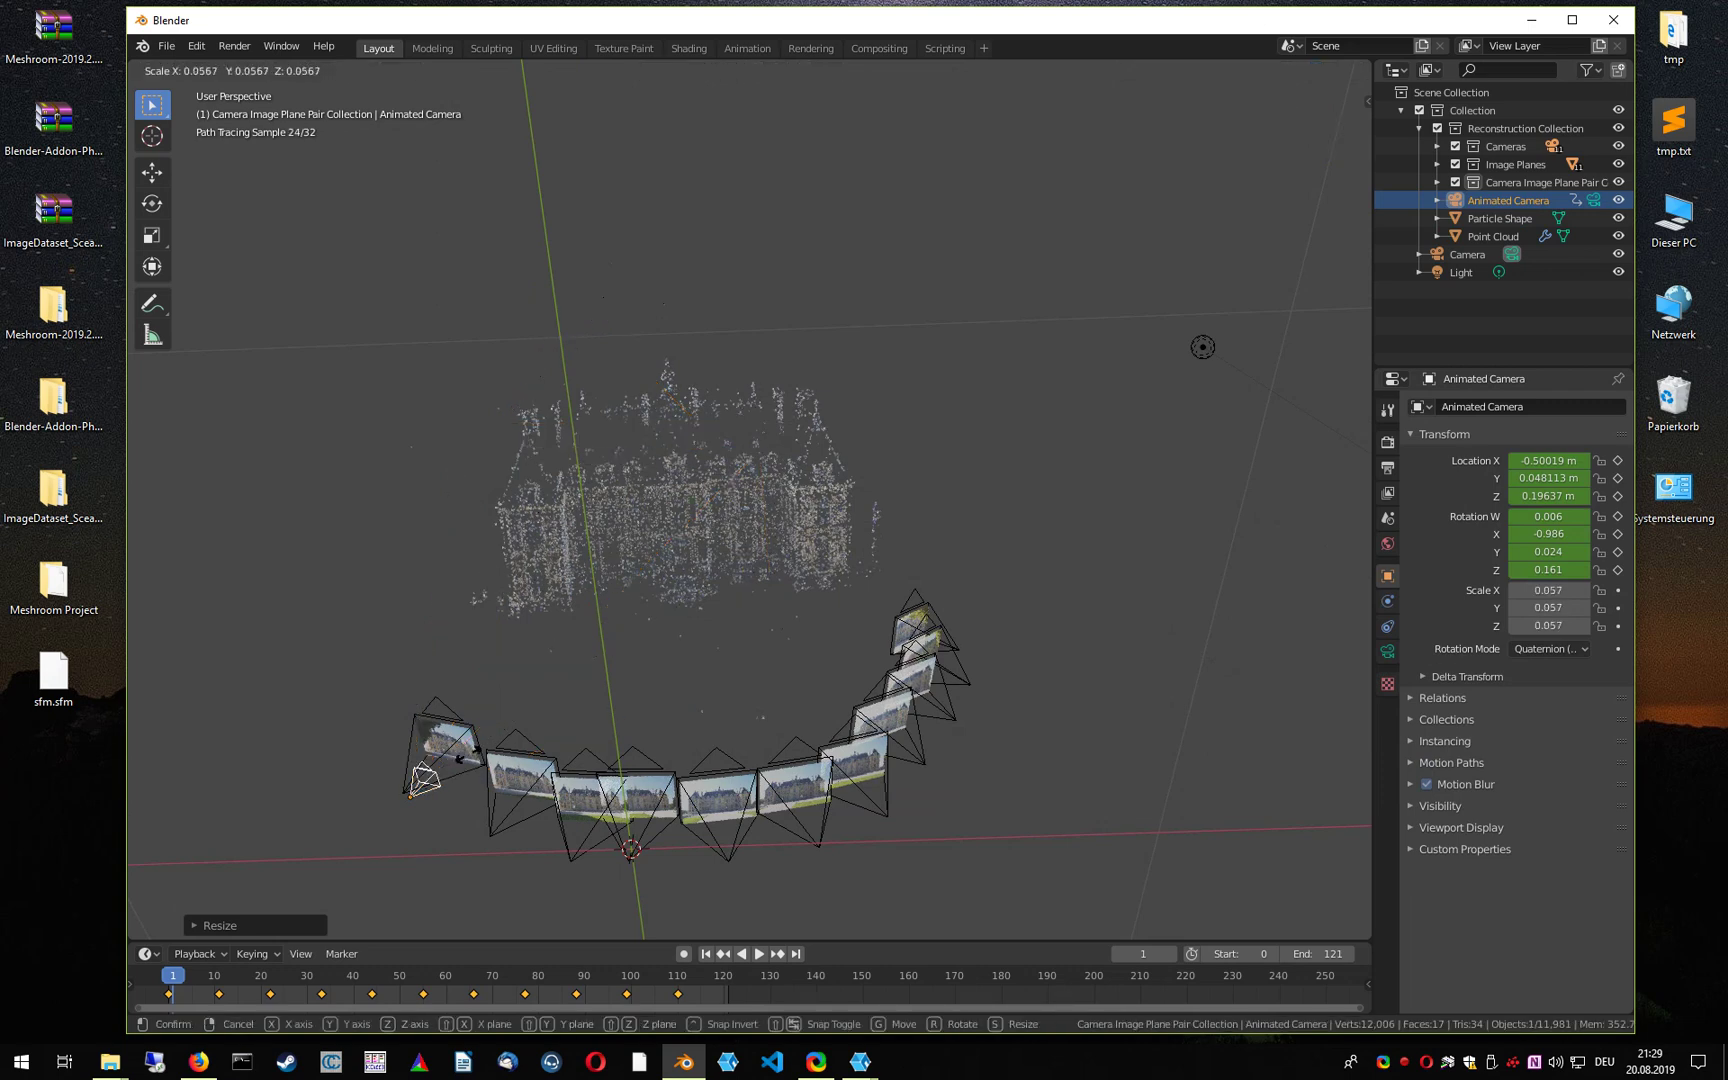
{"action": "left_click", "coordinate": [571, 722]}
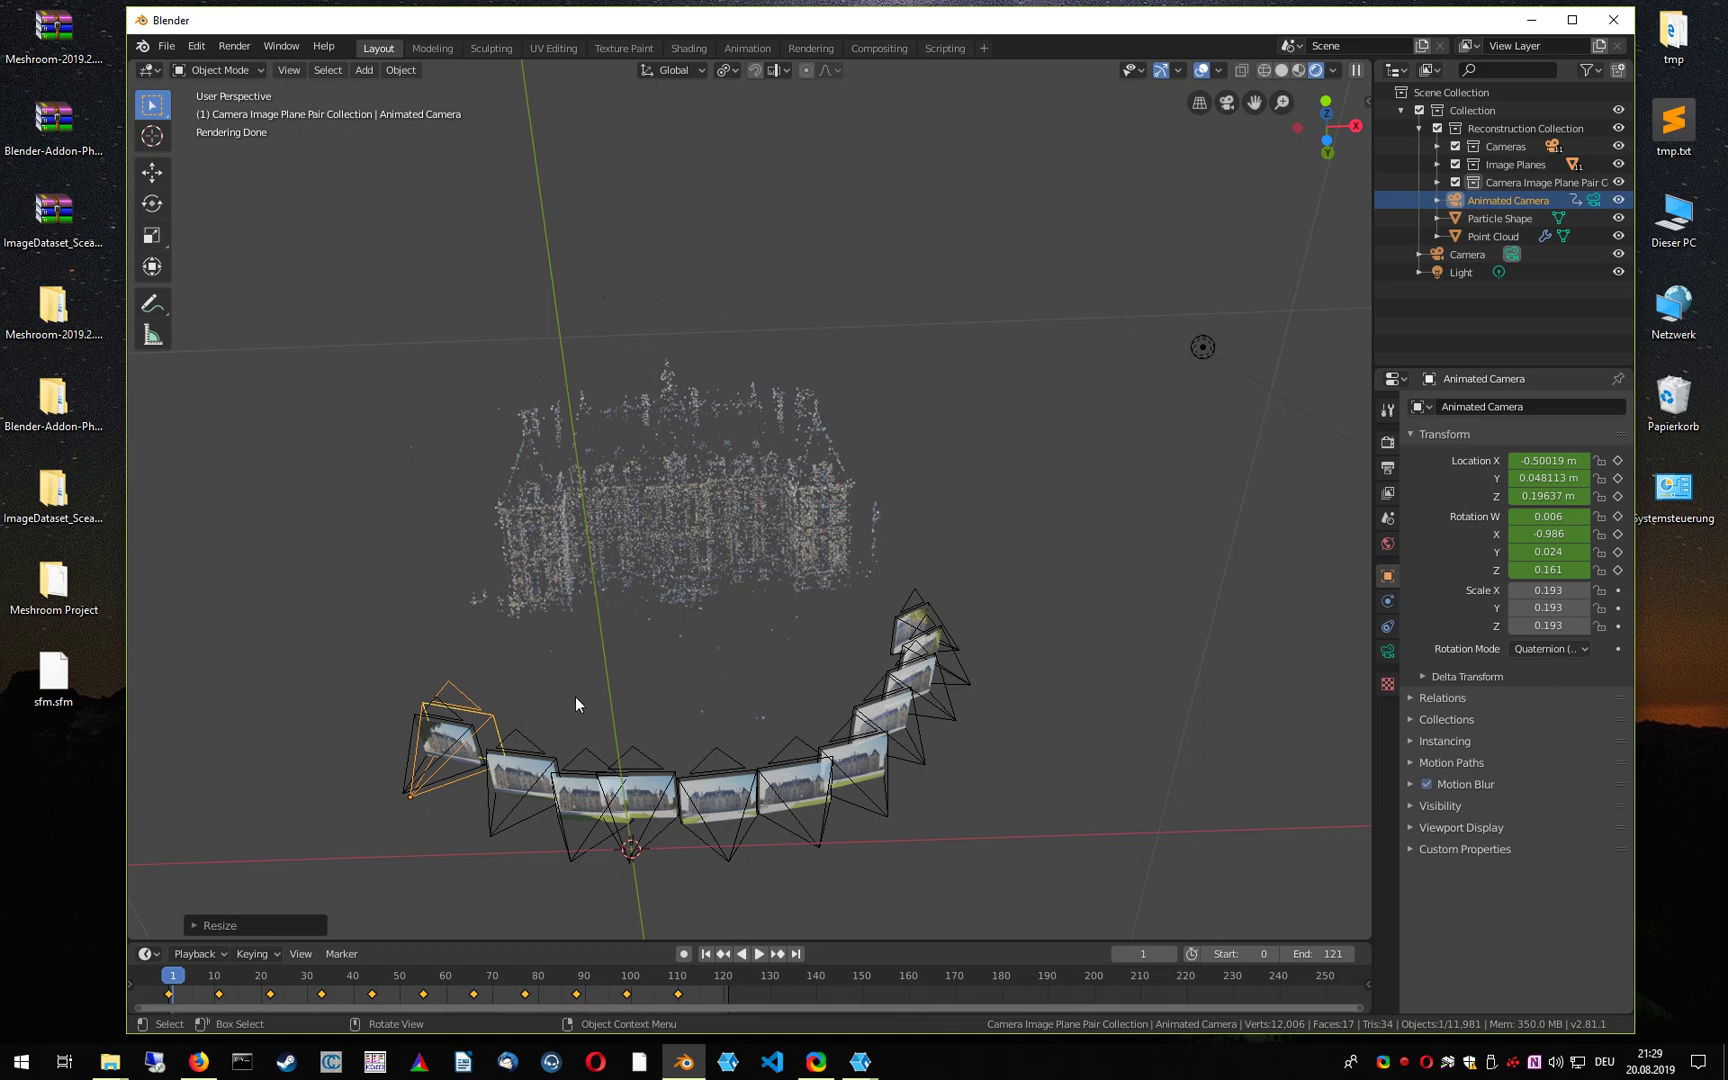
{"action": "key", "text": "space"}
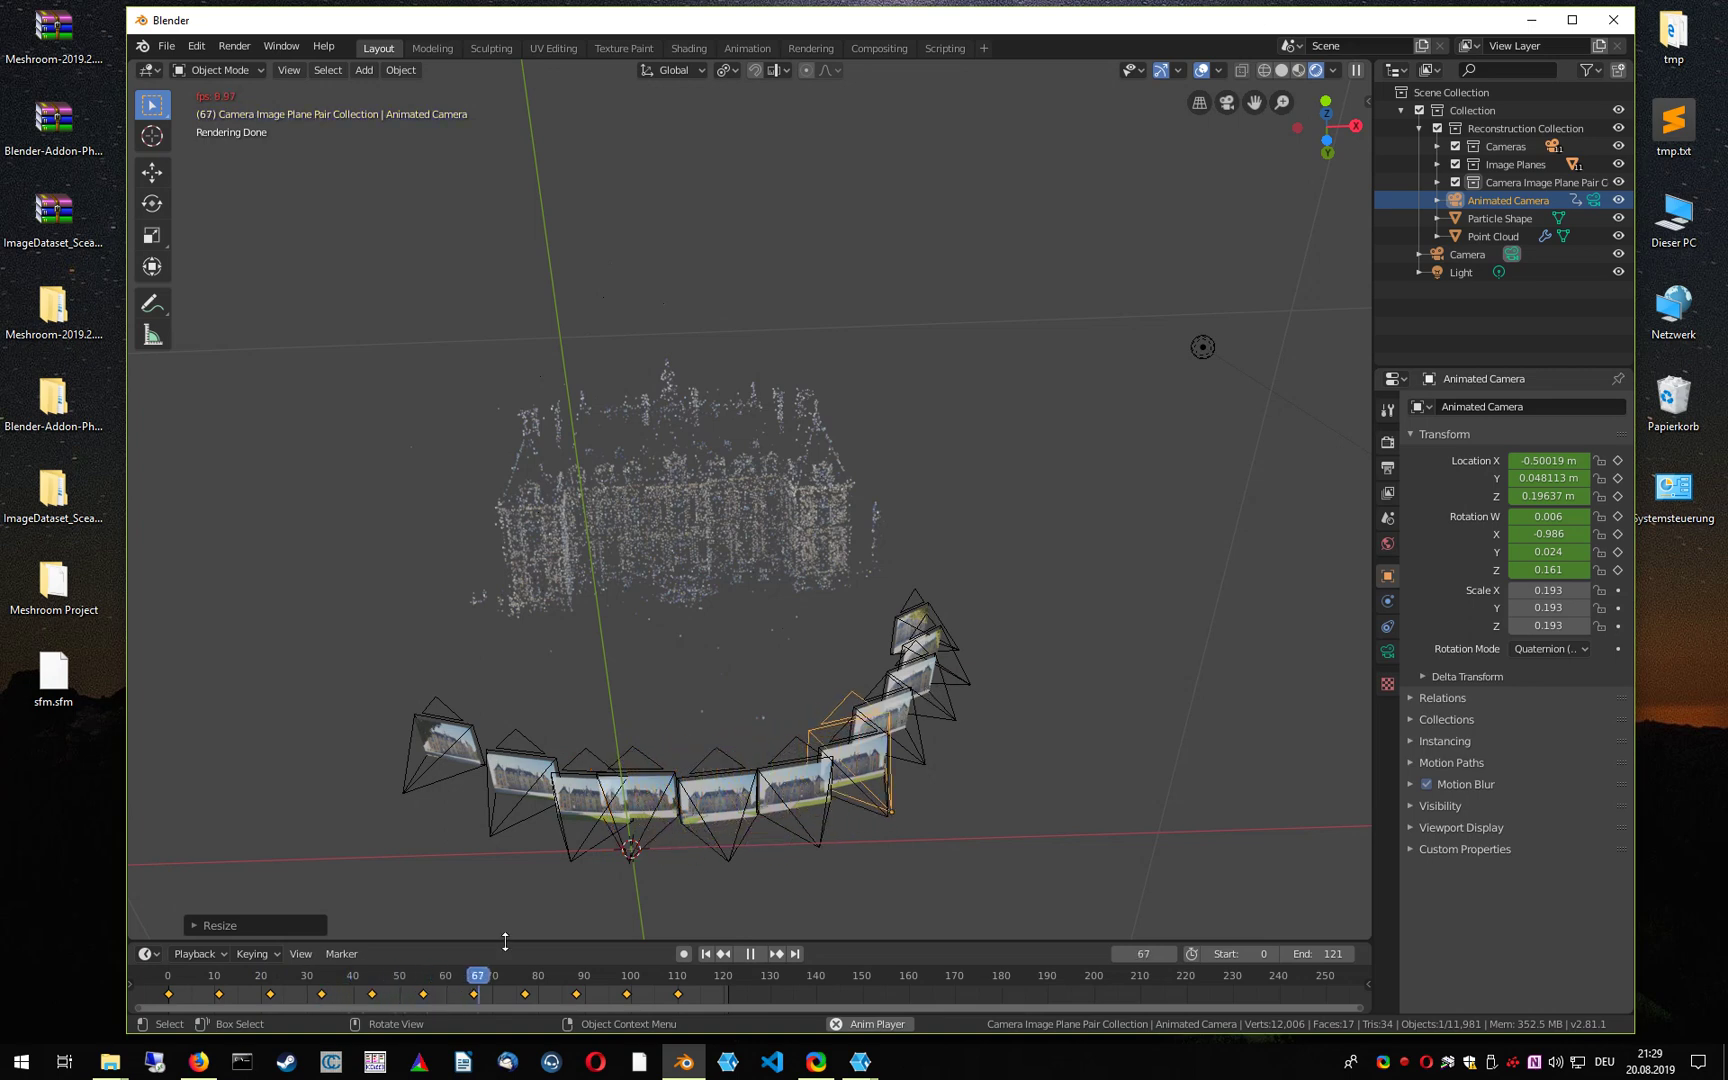
{"action": "left_click_drag", "start_coordinate": [505, 942], "coordinate": [511, 858]}
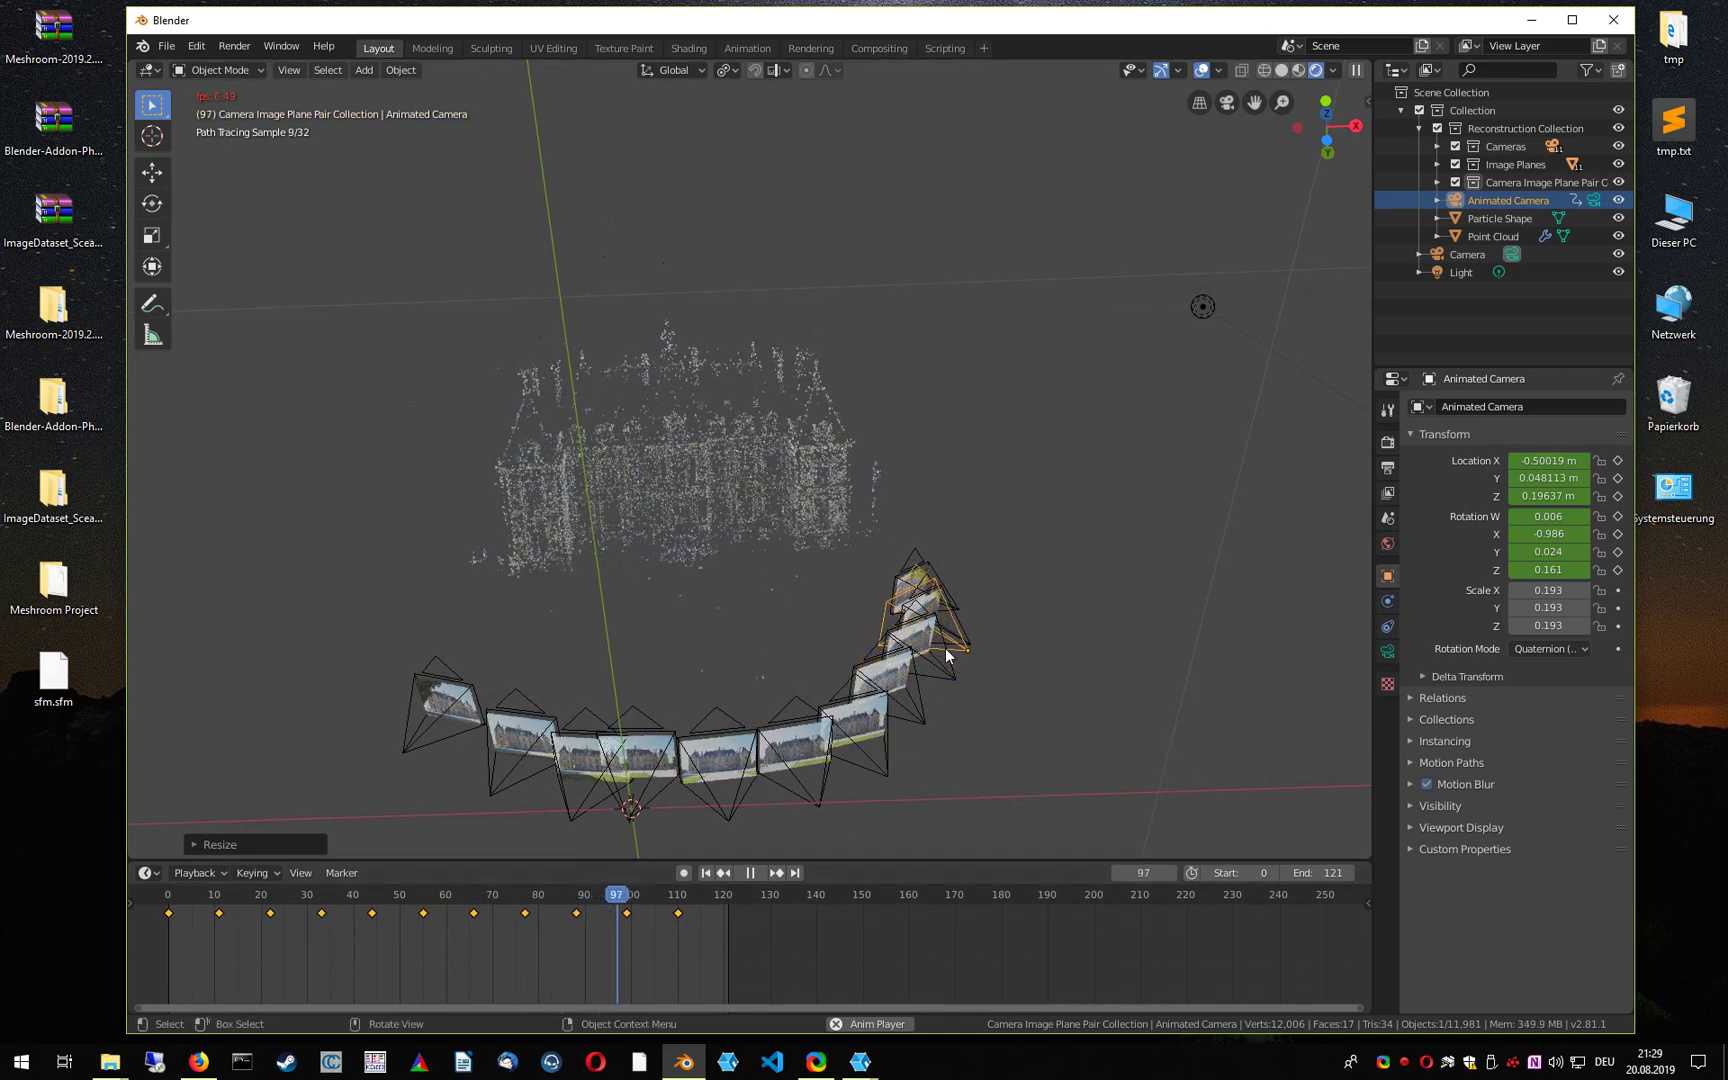